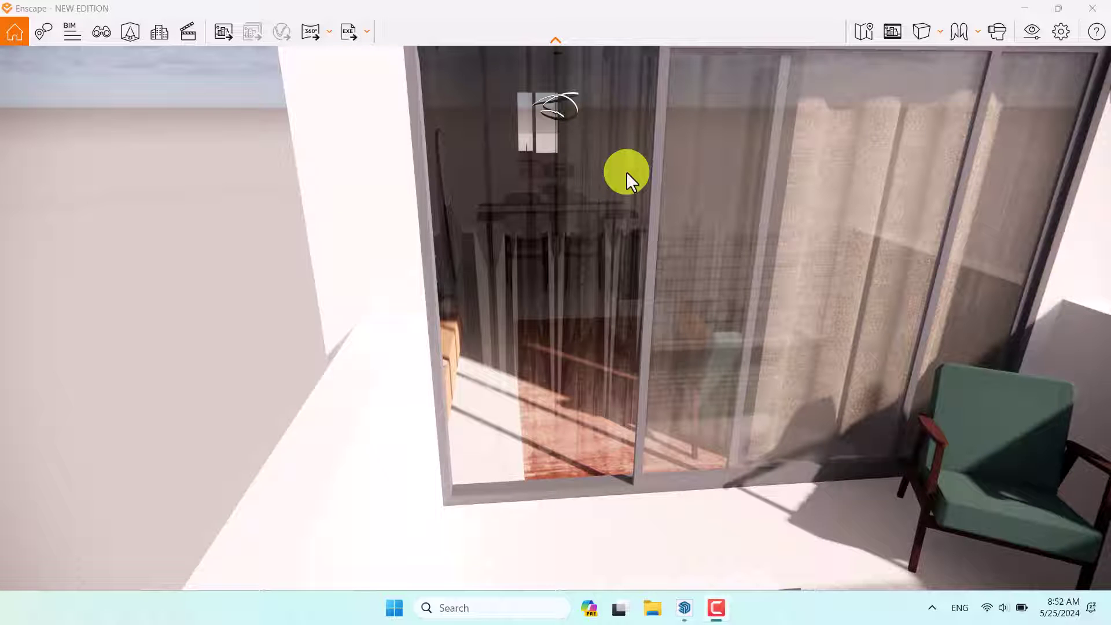
Step: Fly the camera through the sliding door and frame the TV wall, armchairs and dining table
scroll(615, 227, "down", 3)
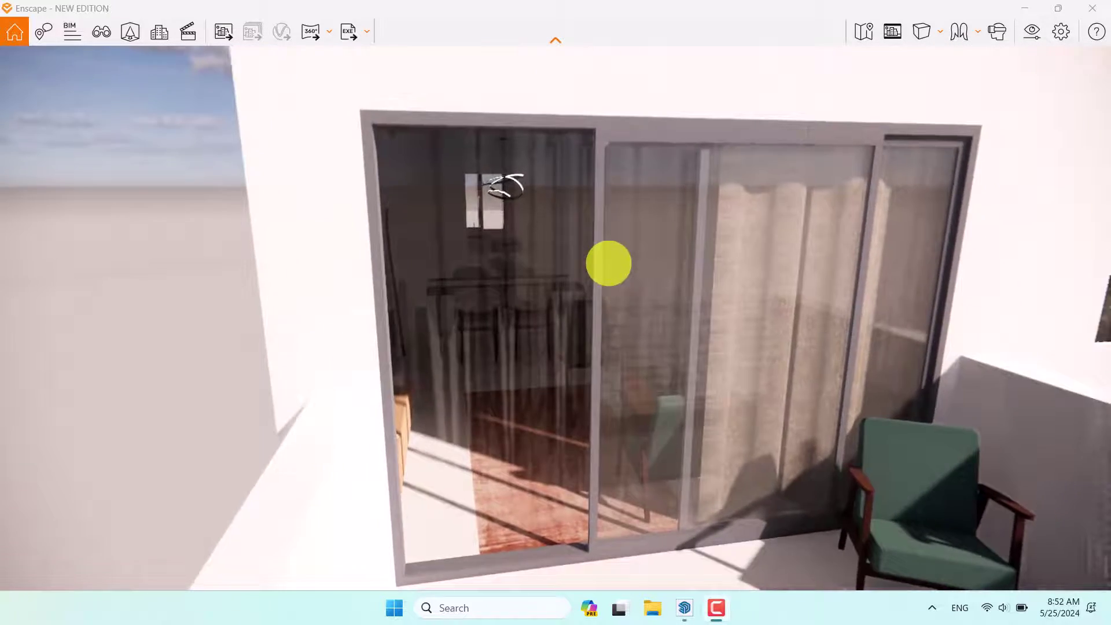
scroll(608, 263, "down", 3)
scroll(608, 263, "up", 5)
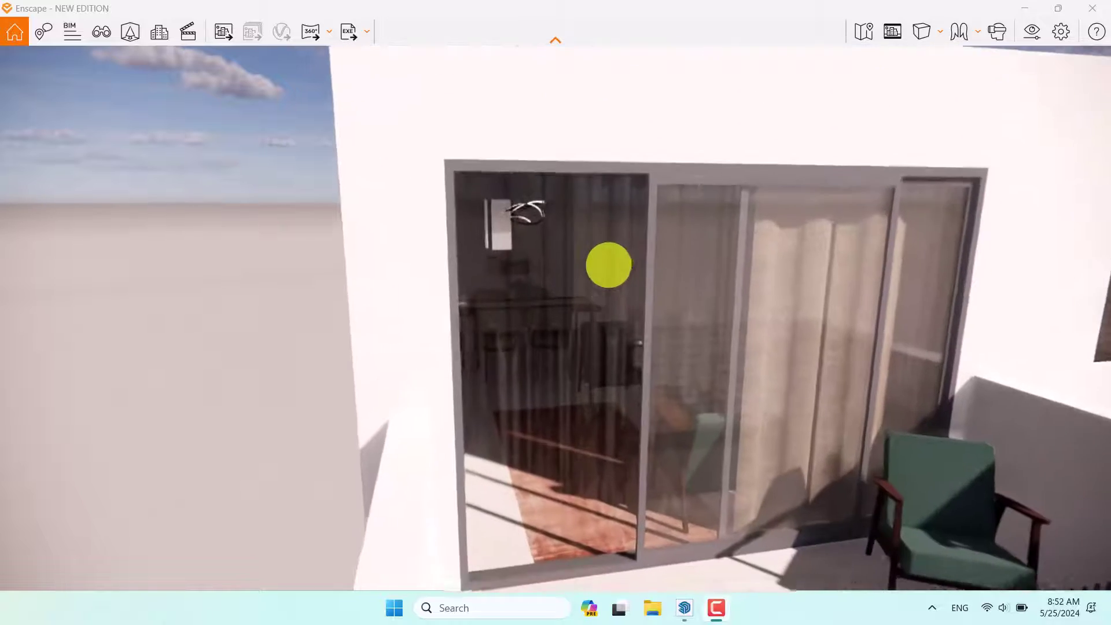
scroll(608, 264, "up", 2)
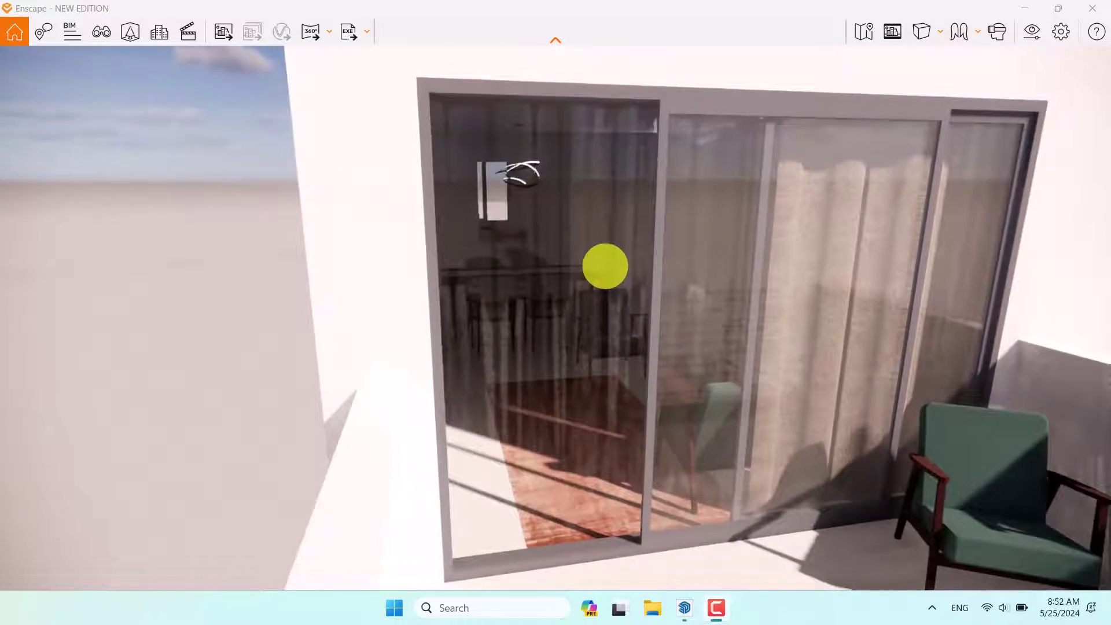
scroll(605, 266, "up", 2)
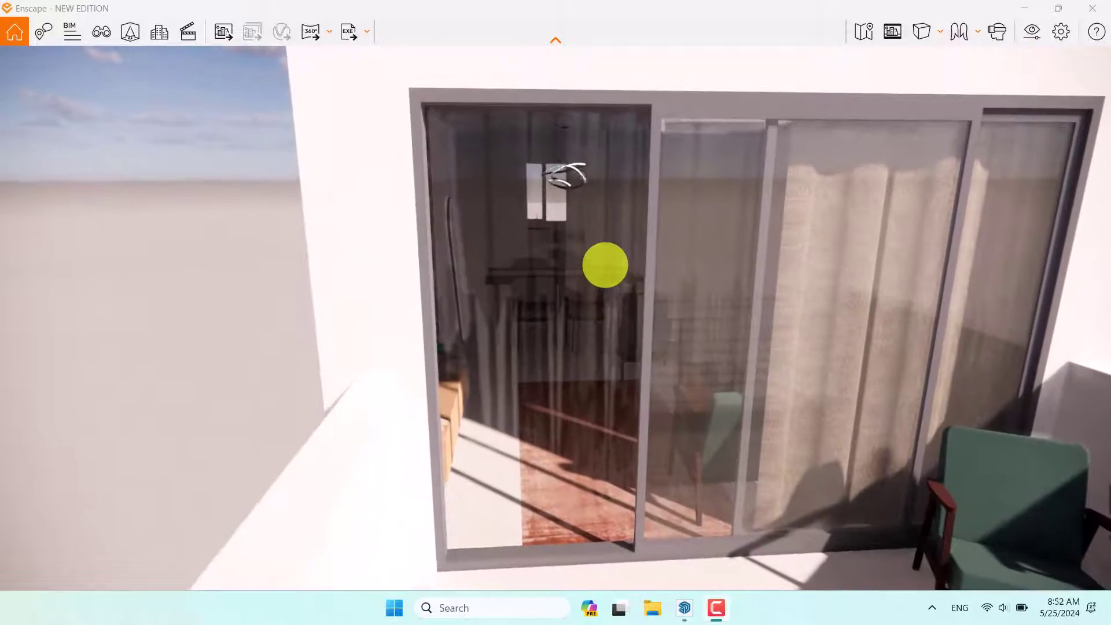
scroll(605, 265, "down", 1)
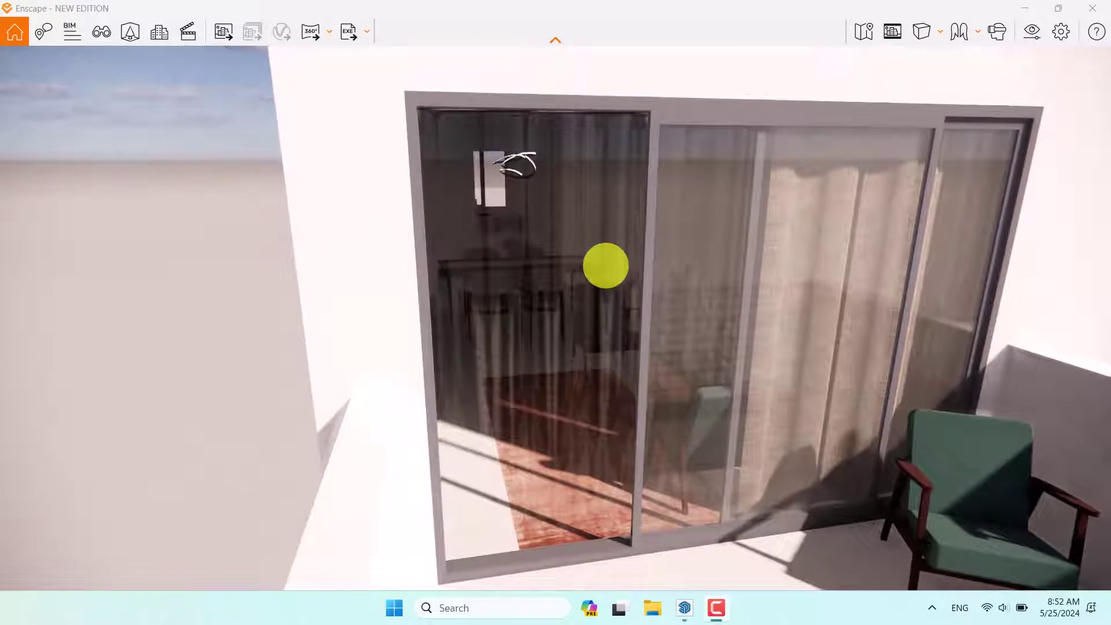
scroll(606, 266, "up", 2)
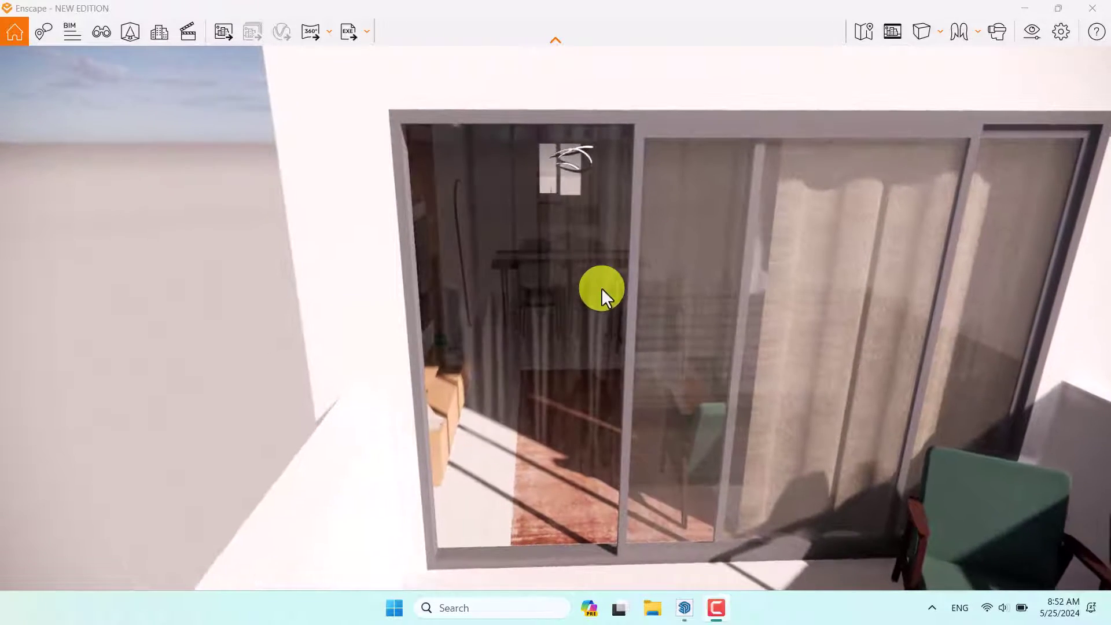
scroll(596, 296, "up", 4)
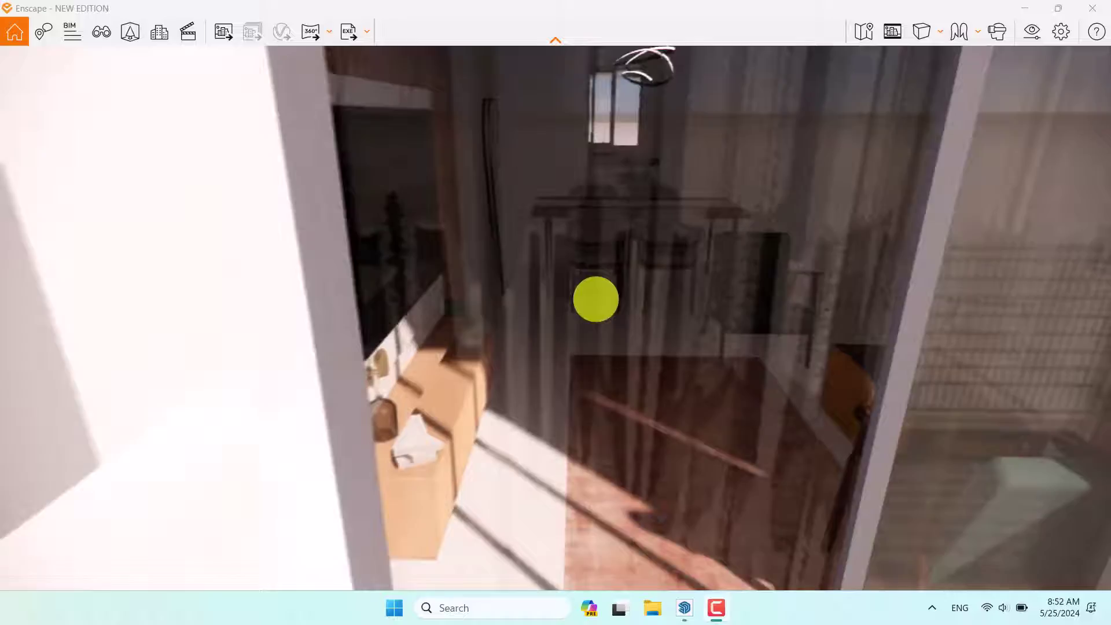
scroll(596, 299, "up", 5)
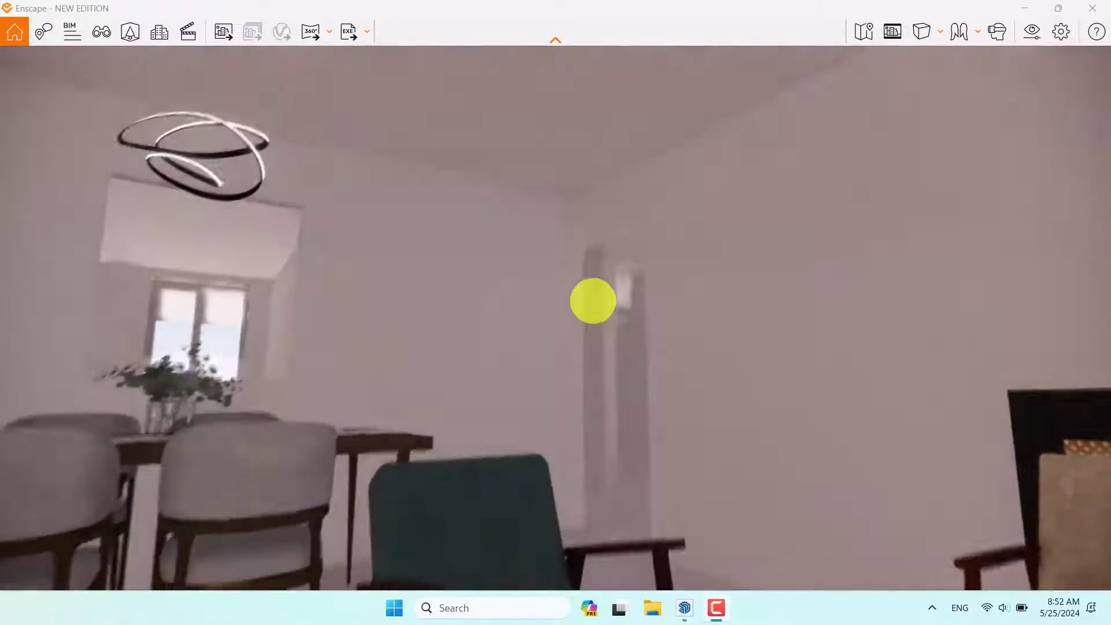
mouse_move(594, 301)
left_mouse_down()
mouse_move(566, 298)
mouse_move(593, 300)
left_mouse_up()
scroll(594, 299, "up", 4)
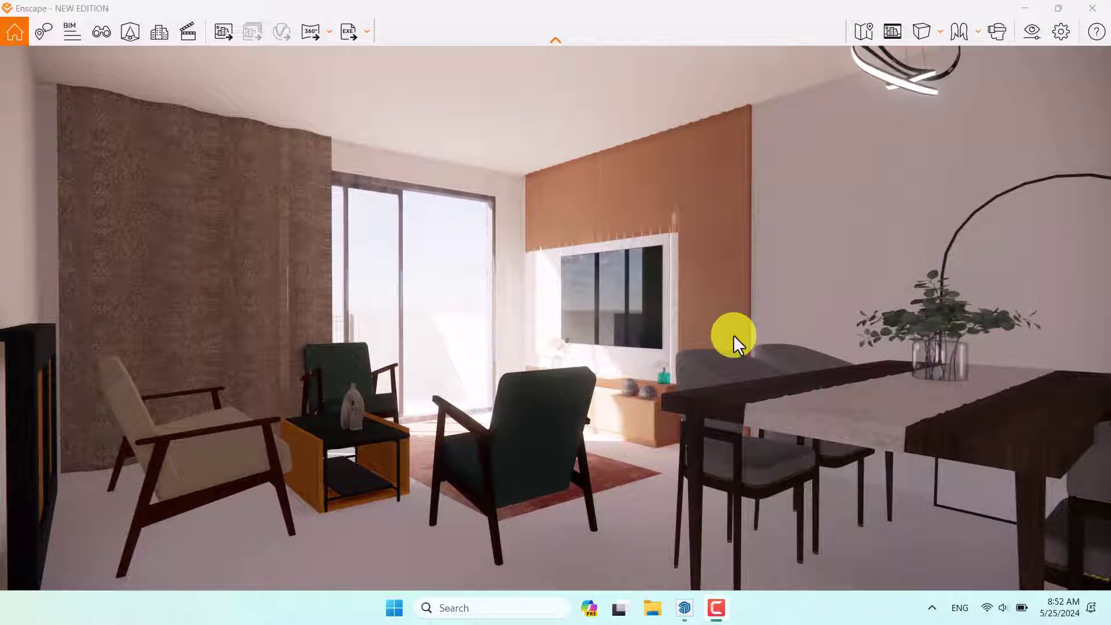
scroll(654, 347, "up", 3)
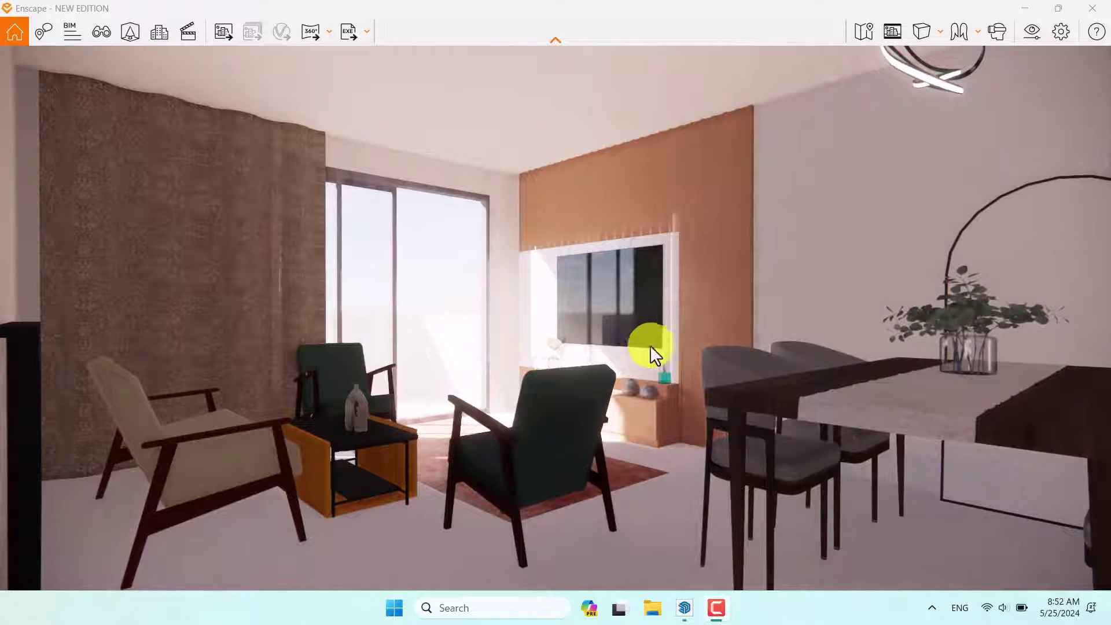
Step: Show the safe frame and set the output resolution to Full HD 1920×1080
left_click(896, 32)
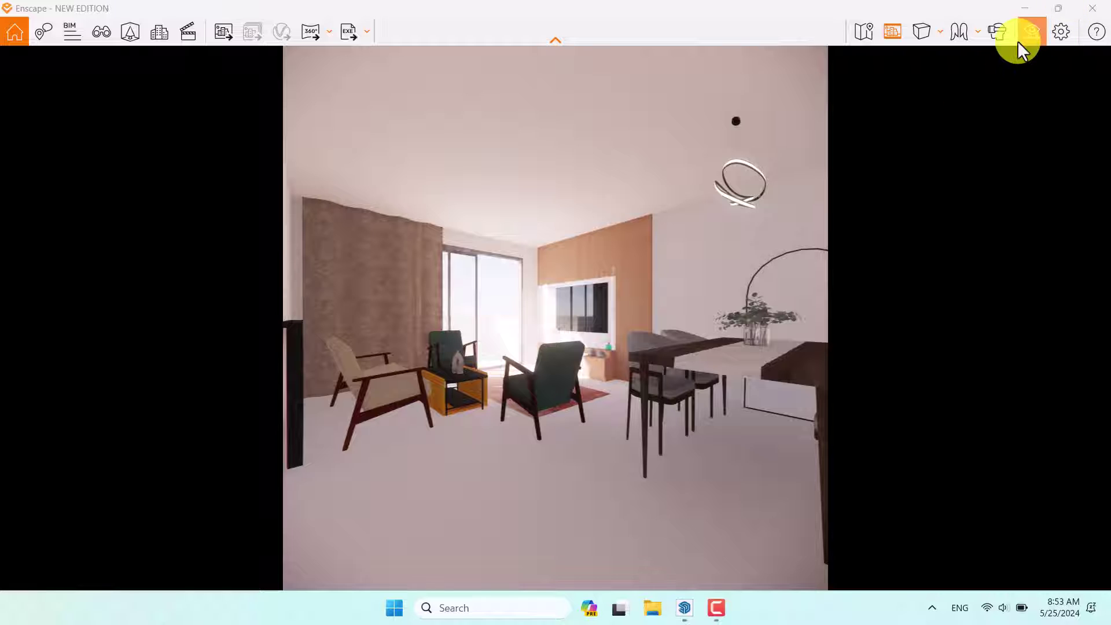
left_click(1030, 31)
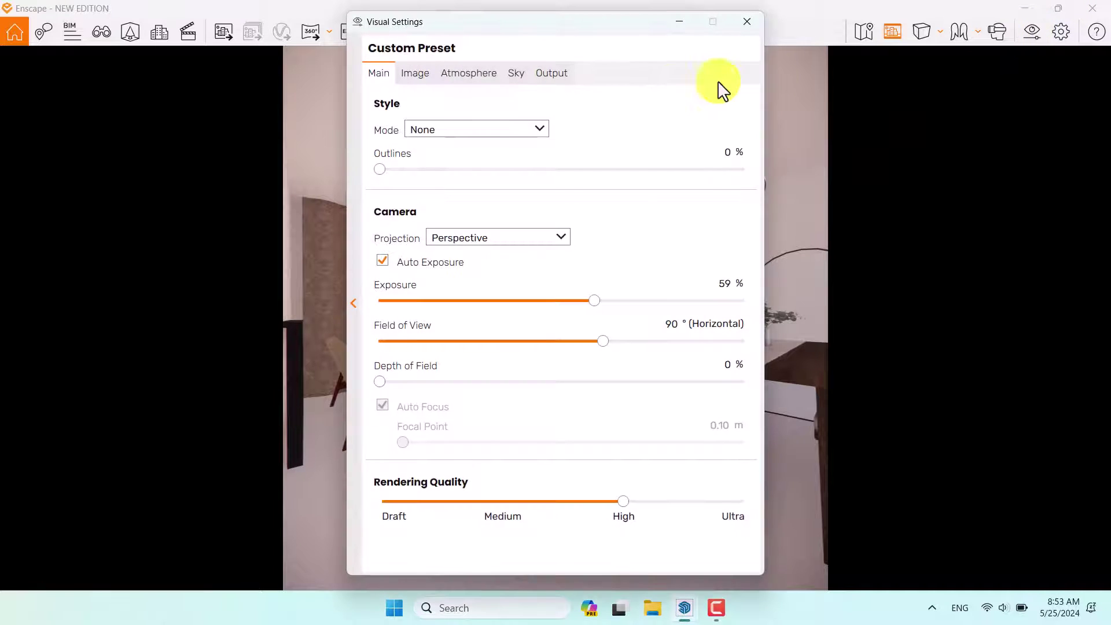
left_click(566, 80)
left_click(524, 131)
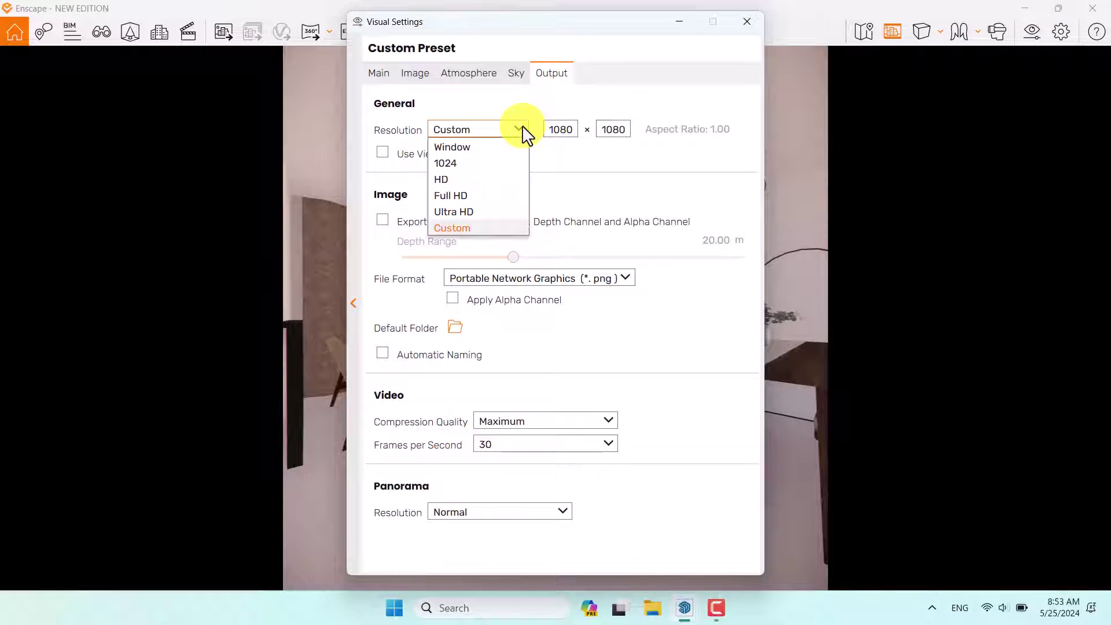
left_click(479, 197)
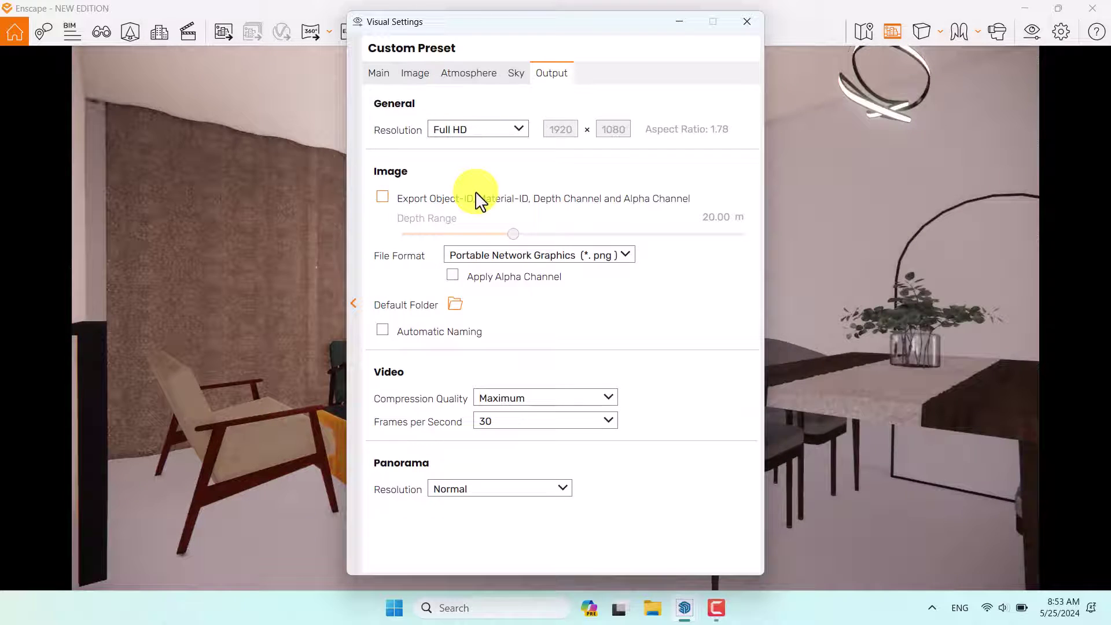
Step: Narrow the camera field of view from 90° to 64°
left_click(382, 77)
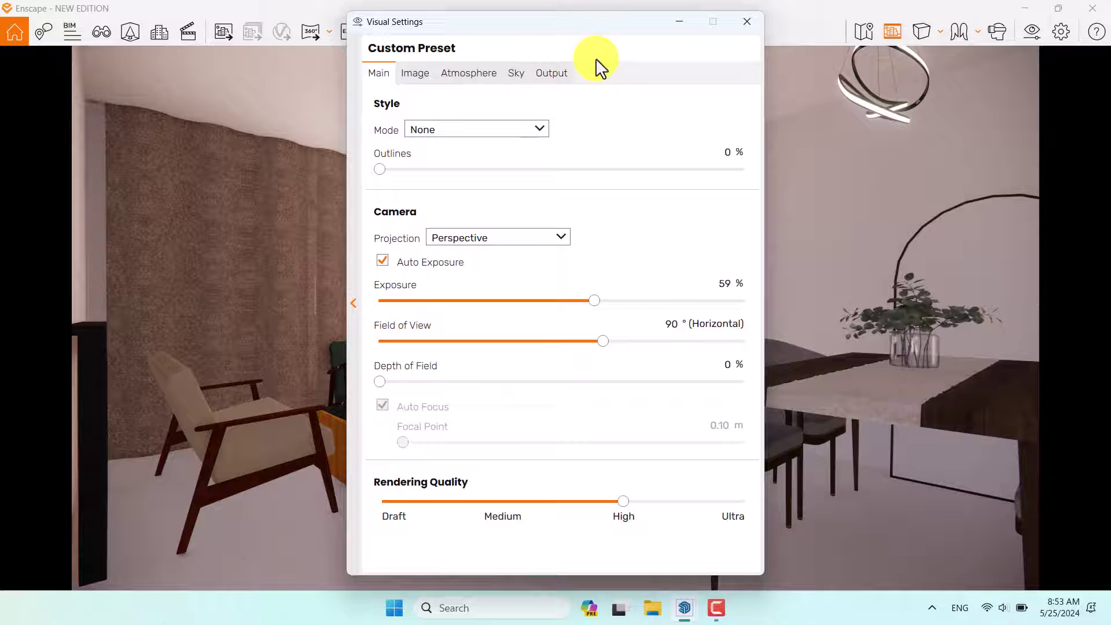
left_click(582, 343)
left_click_drag(582, 342, 531, 345)
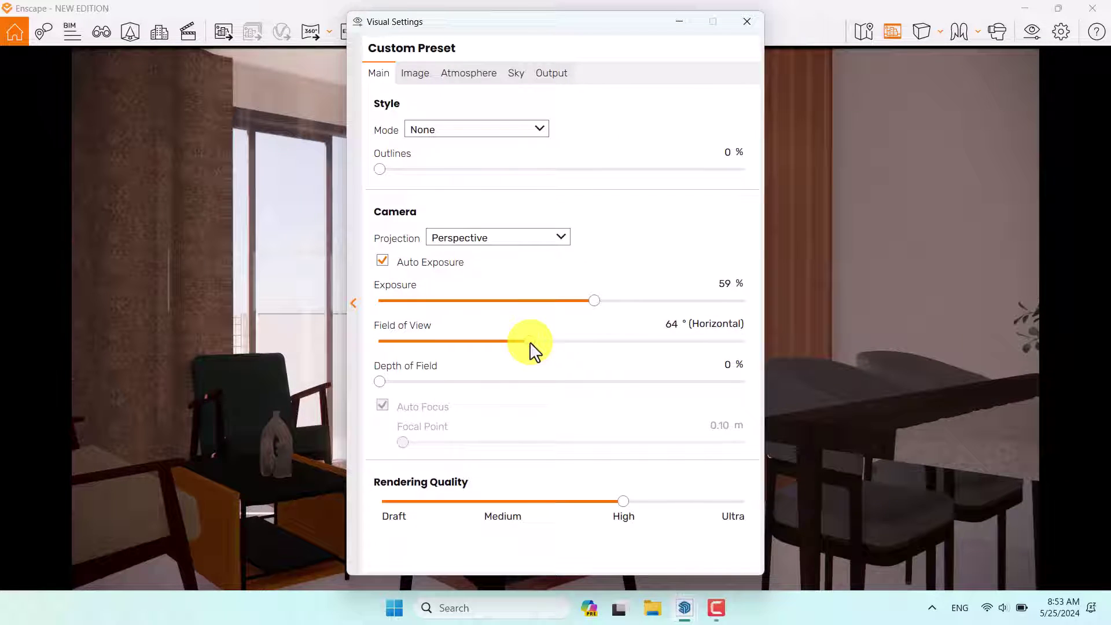
left_click(675, 324)
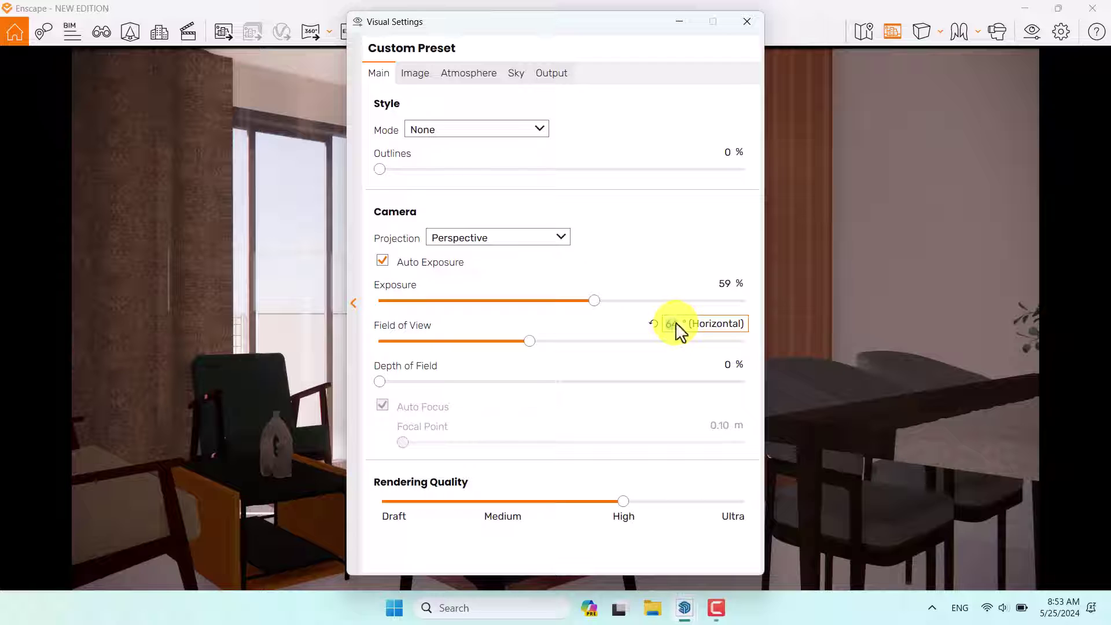
left_click(675, 321)
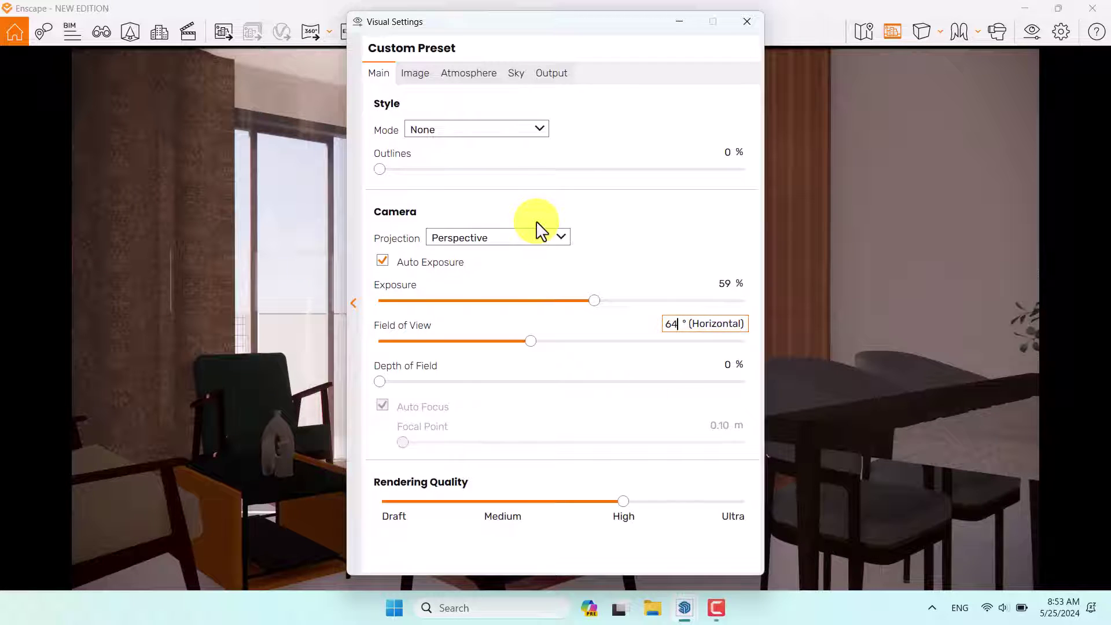
Step: Switch the style mode to White, close Visual Settings and reframe the living-room shot
left_click(488, 132)
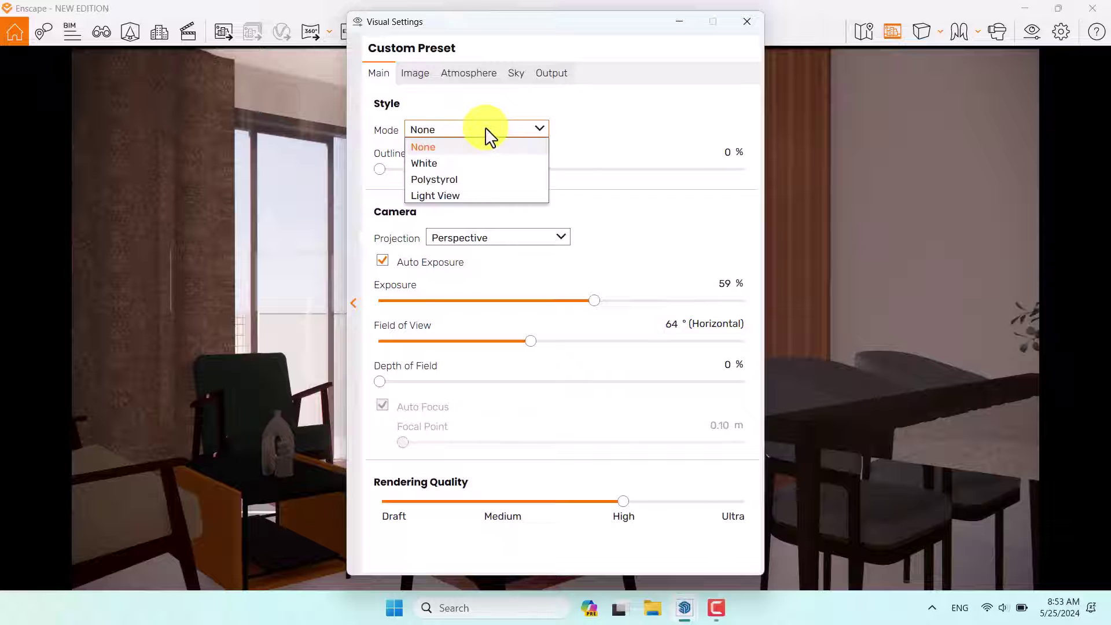
left_click(479, 168)
left_click(746, 21)
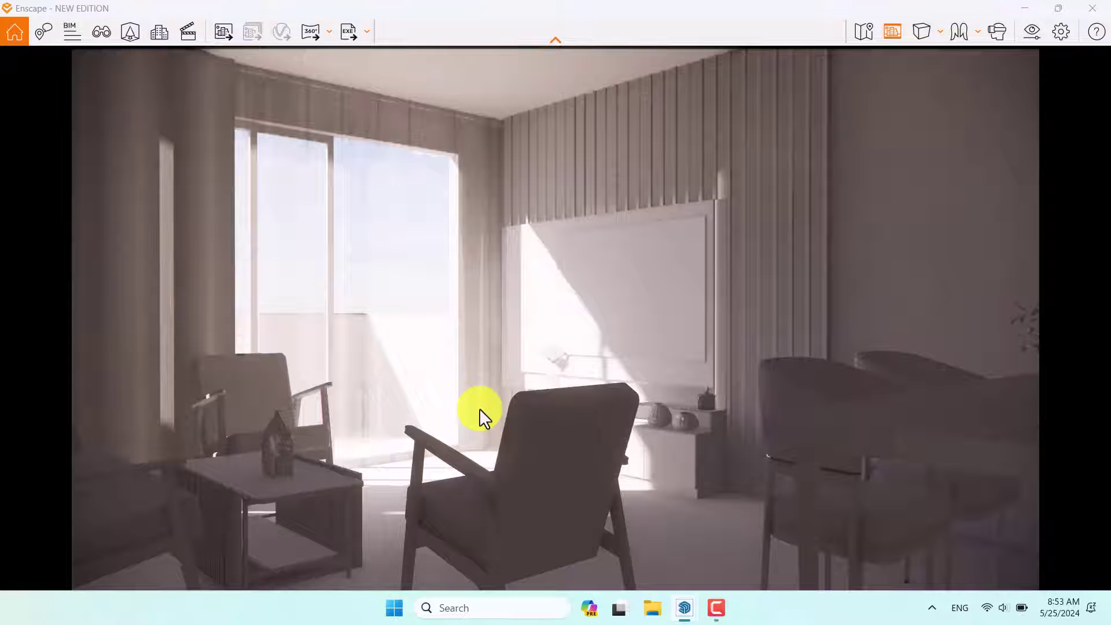
scroll(479, 408, "down", 5)
scroll(481, 409, "up", 5)
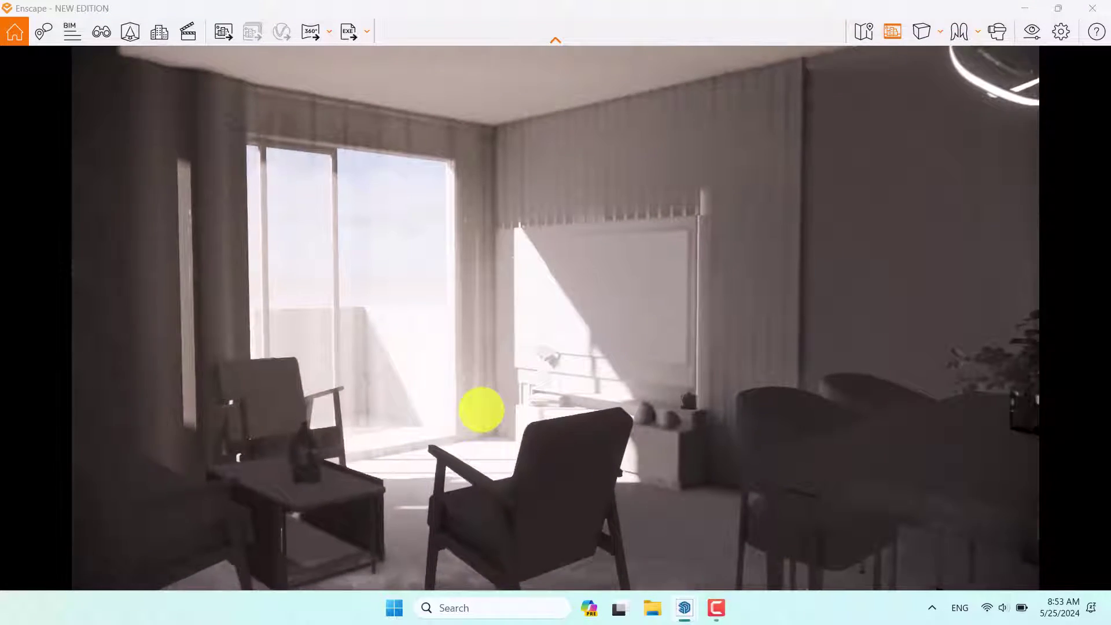
scroll(480, 410, "down", 5)
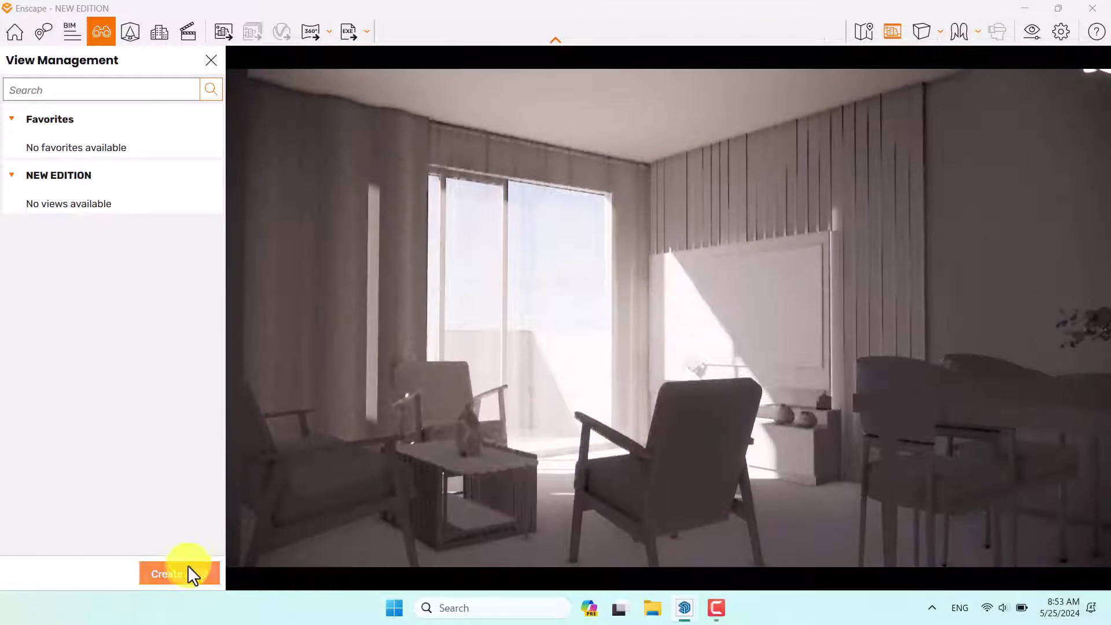
Step: Start a new view named A1 with level pitch, yaw 49 and camera Y position 0.9
left_click(187, 567)
left_click(50, 325)
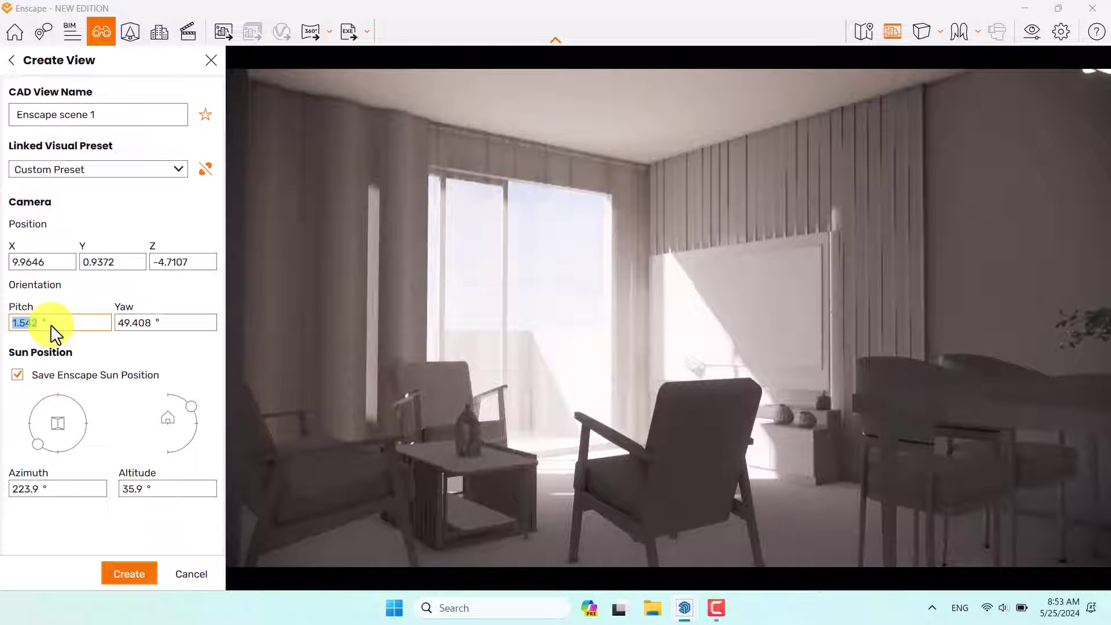
left_click(146, 327)
type("4")
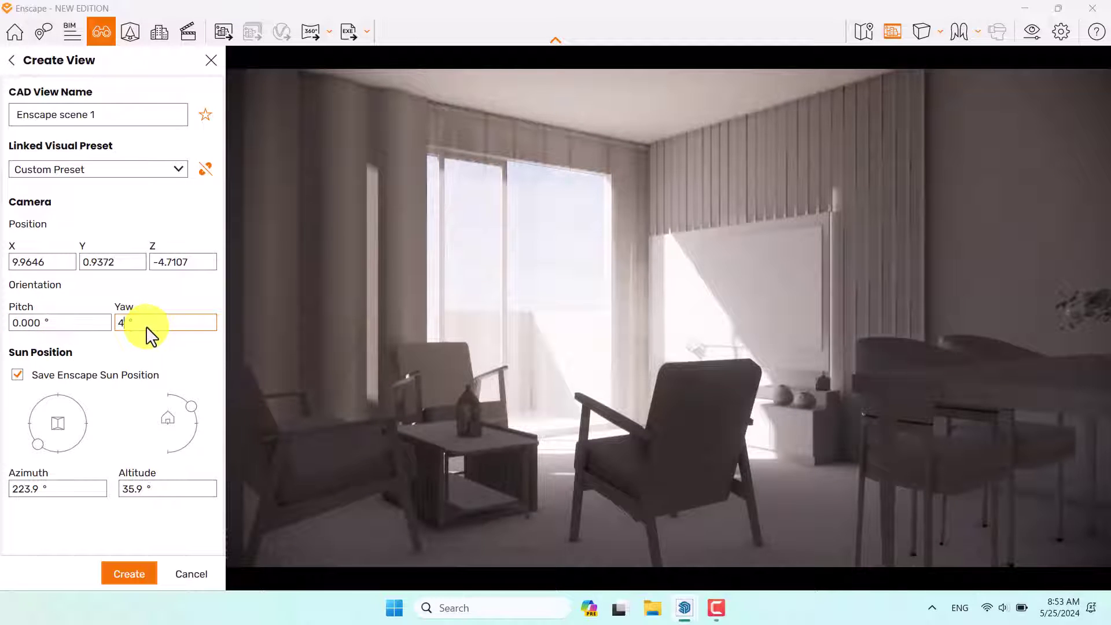
type("9")
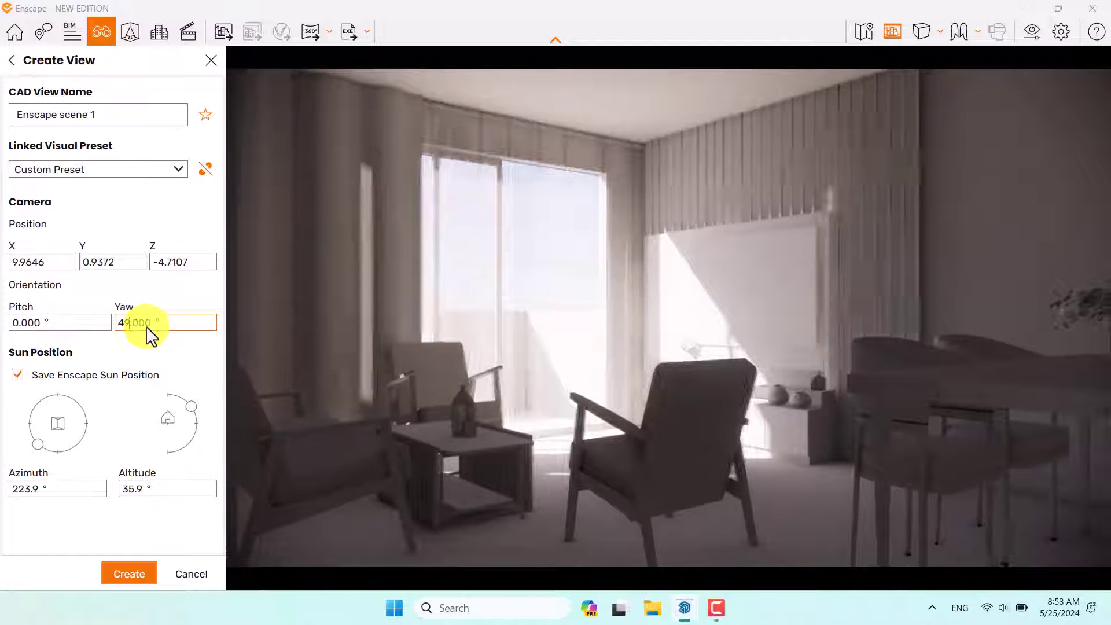
left_click(202, 172)
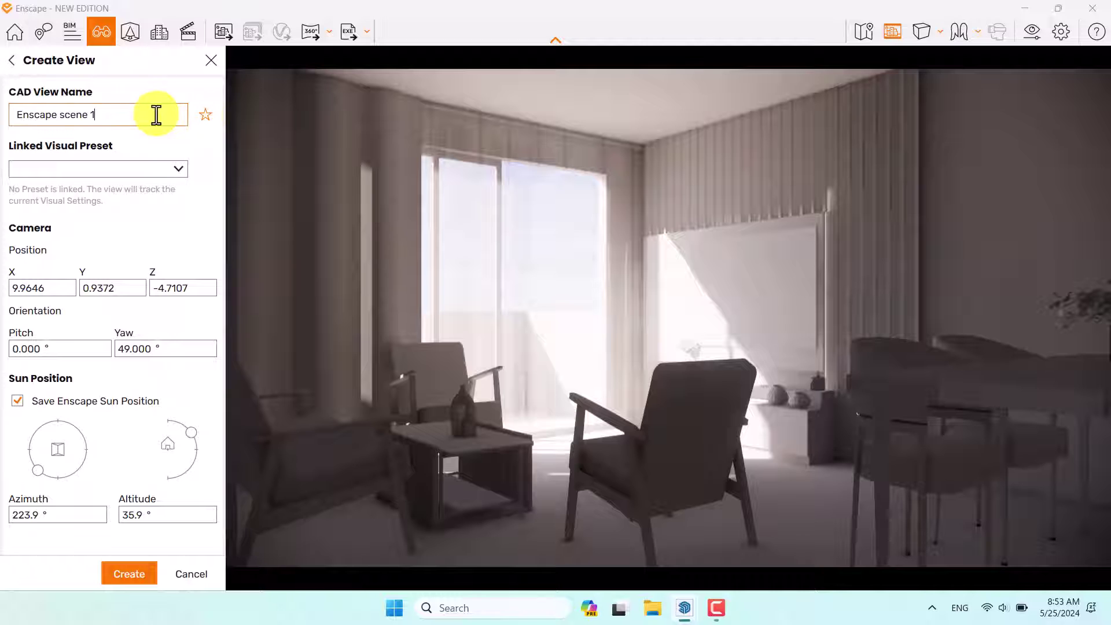
left_click_drag(153, 114, 5, 118)
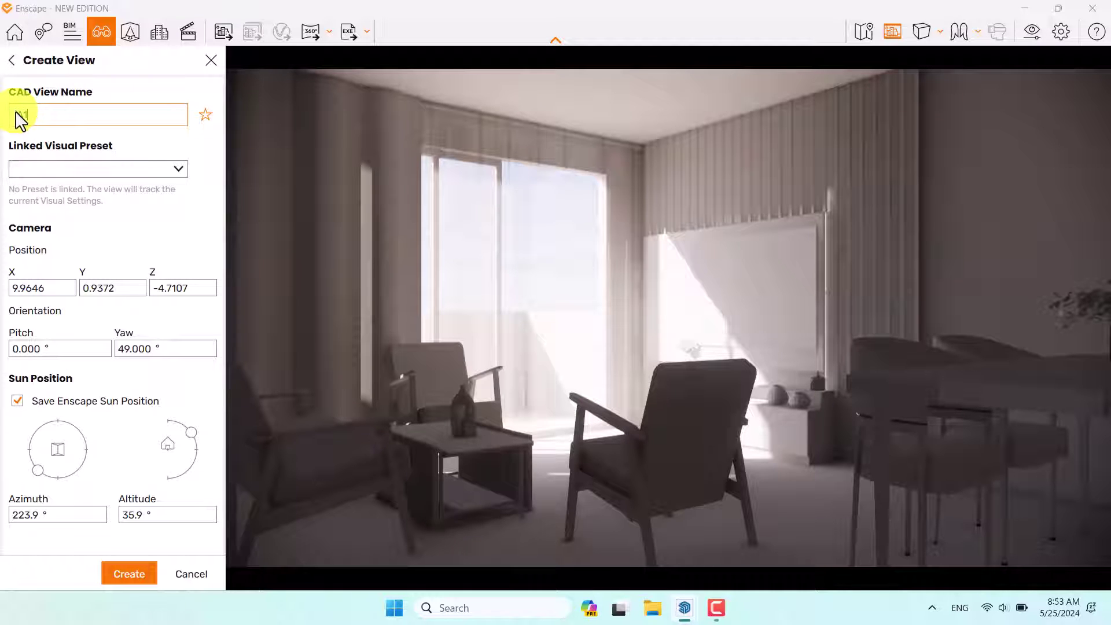
type("A1")
double_click(120, 298)
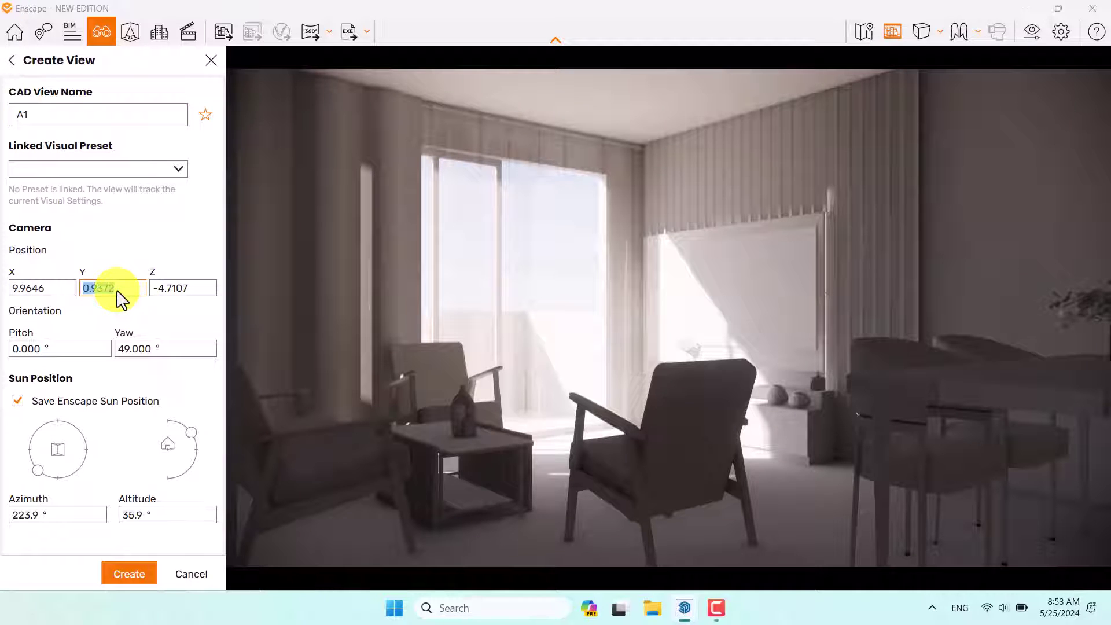
type("0.9000")
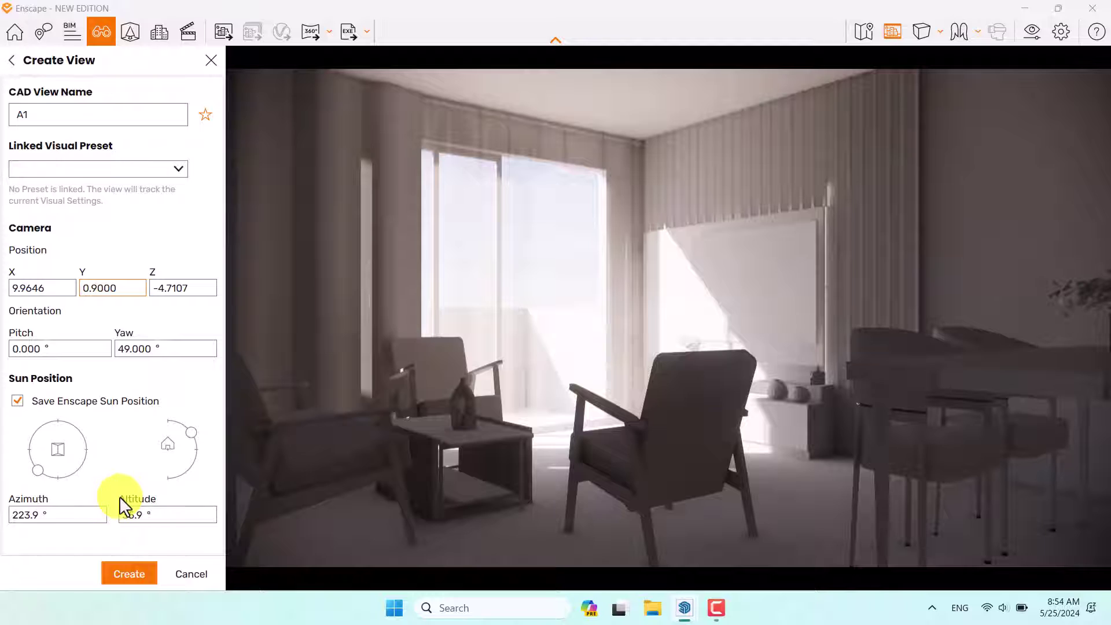
Step: Set the sun to 272° azimuth and 15° altitude, create view A1 and load it
left_click_drag(30, 477, 21, 445)
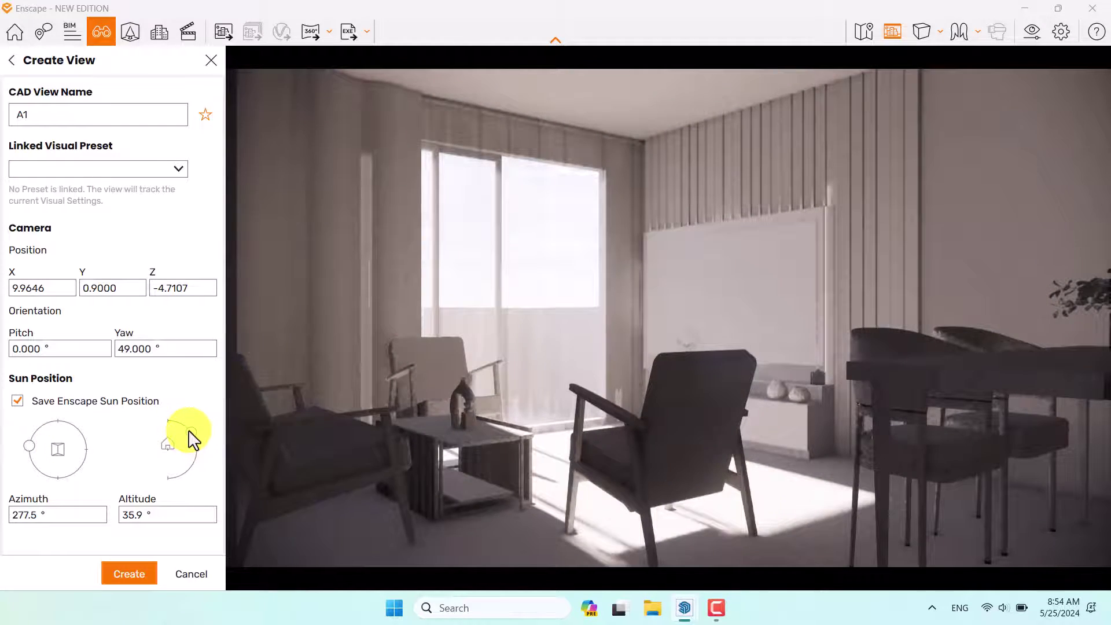
left_click_drag(191, 440, 197, 446)
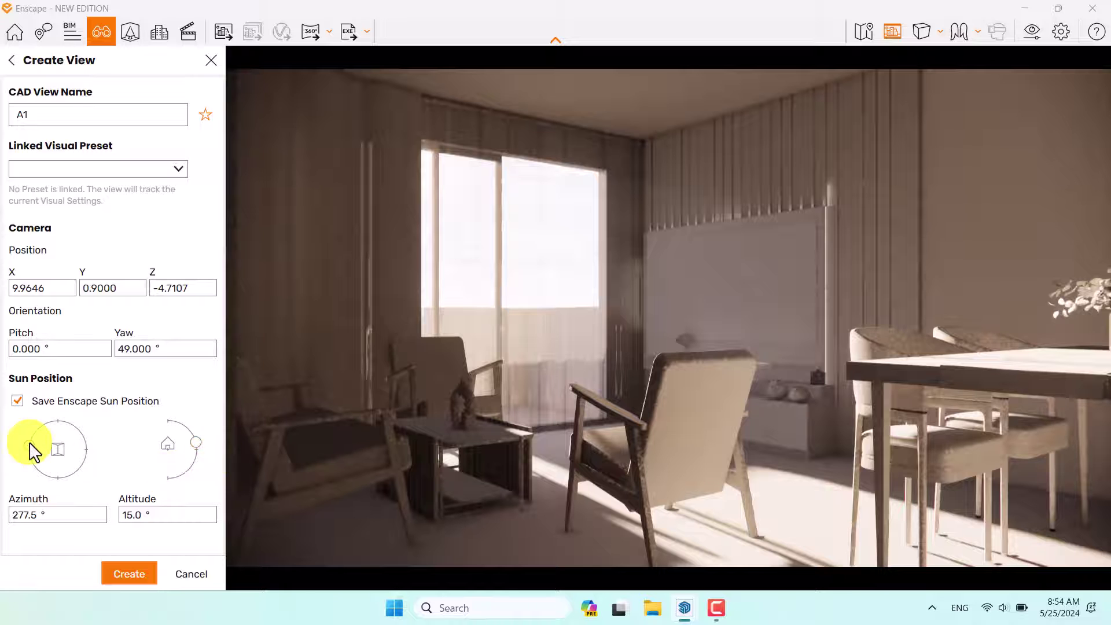
left_click_drag(30, 444, 23, 449)
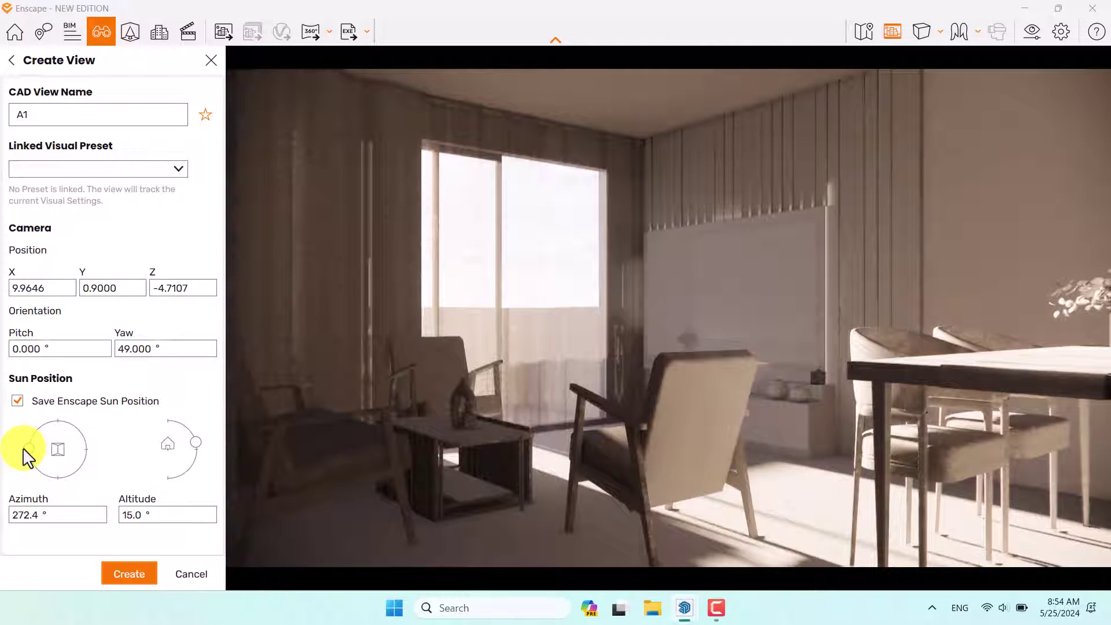
double_click(25, 514)
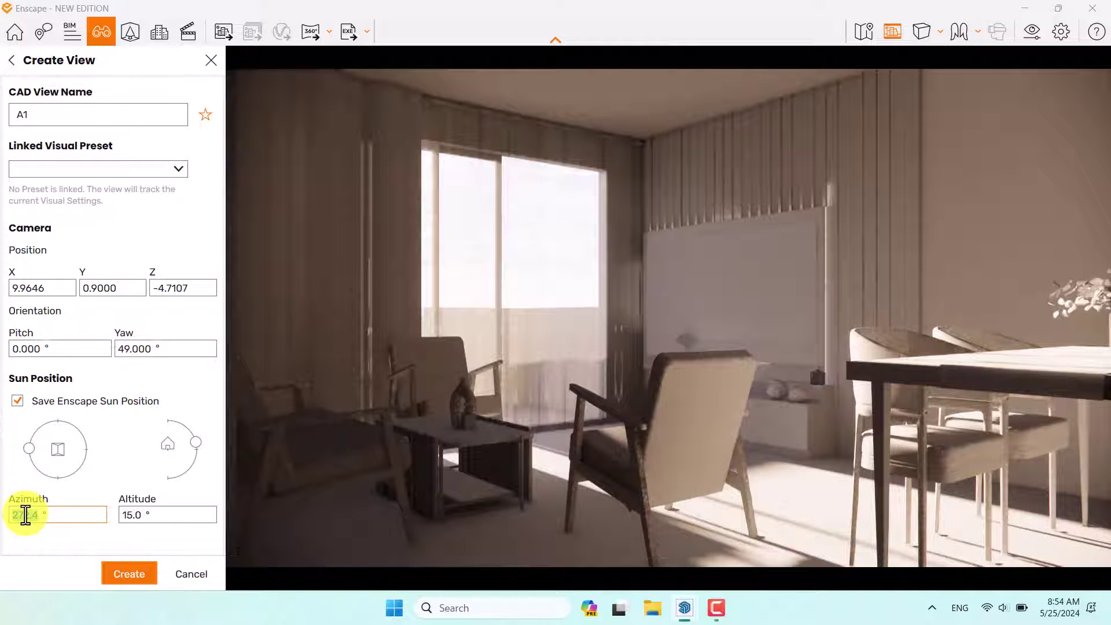
type("2")
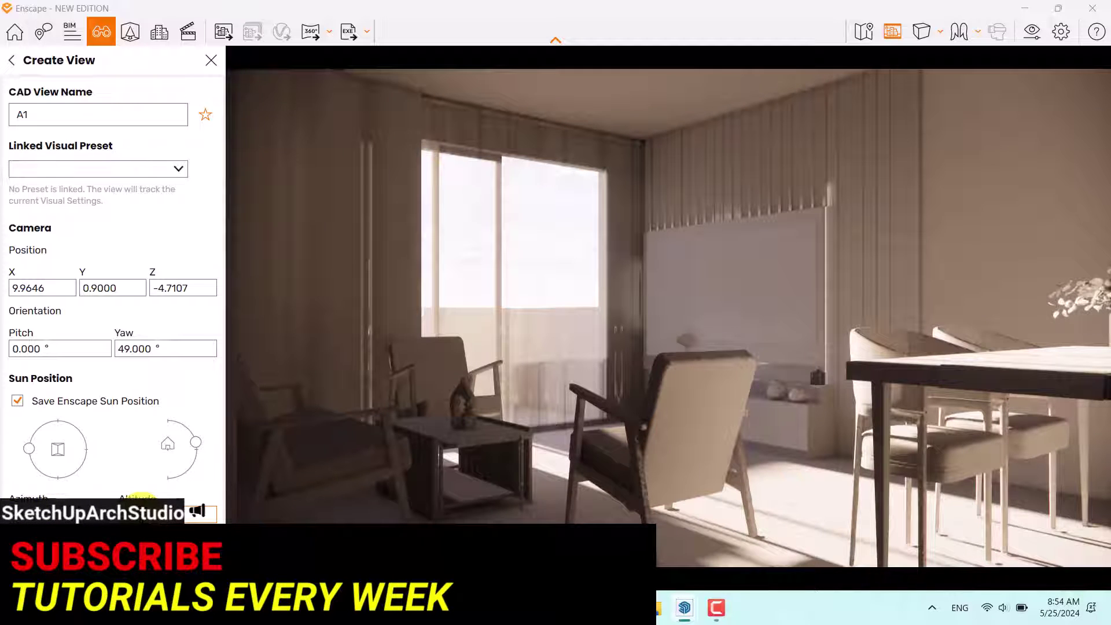
left_click(128, 573)
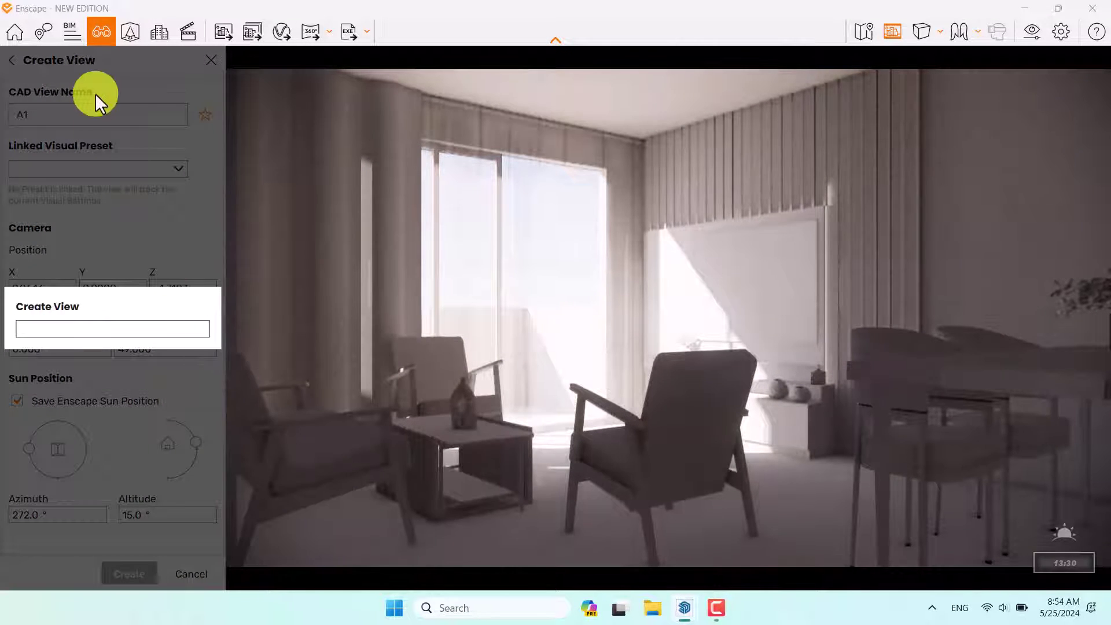
left_click(38, 213)
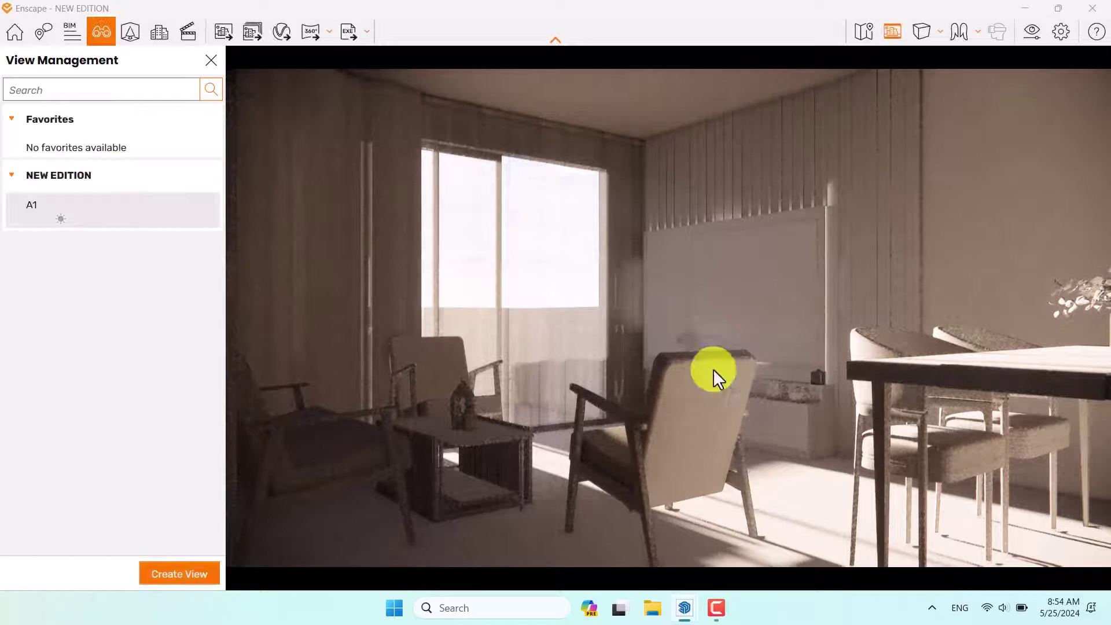
Step: Close View Management and raise the exposure in Visual Settings from 59% to 69%
left_click(210, 61)
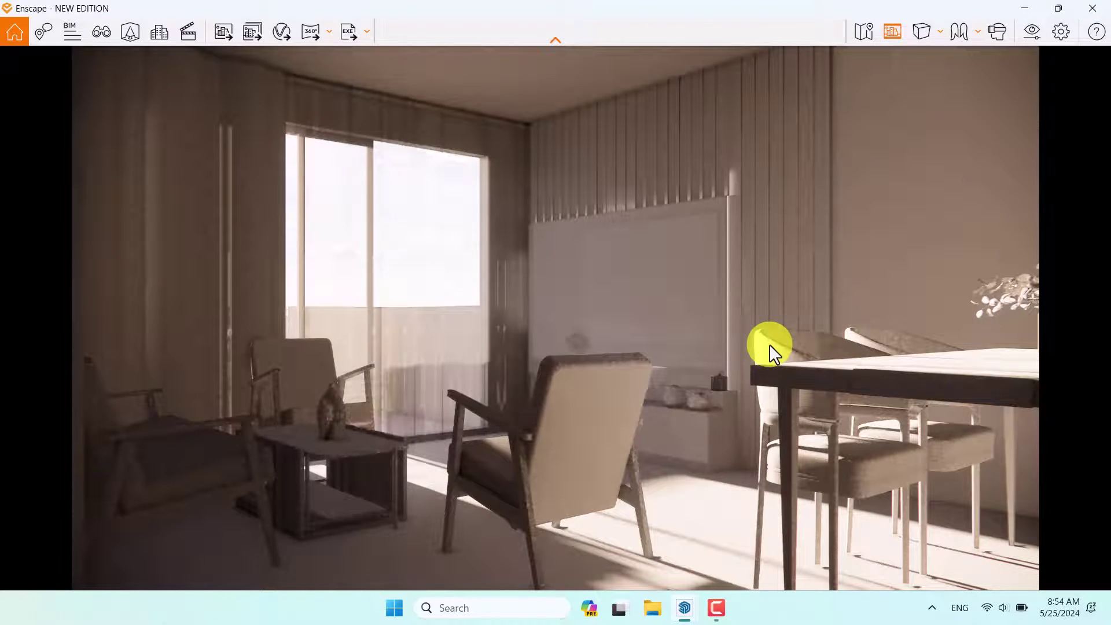
left_click(1032, 32)
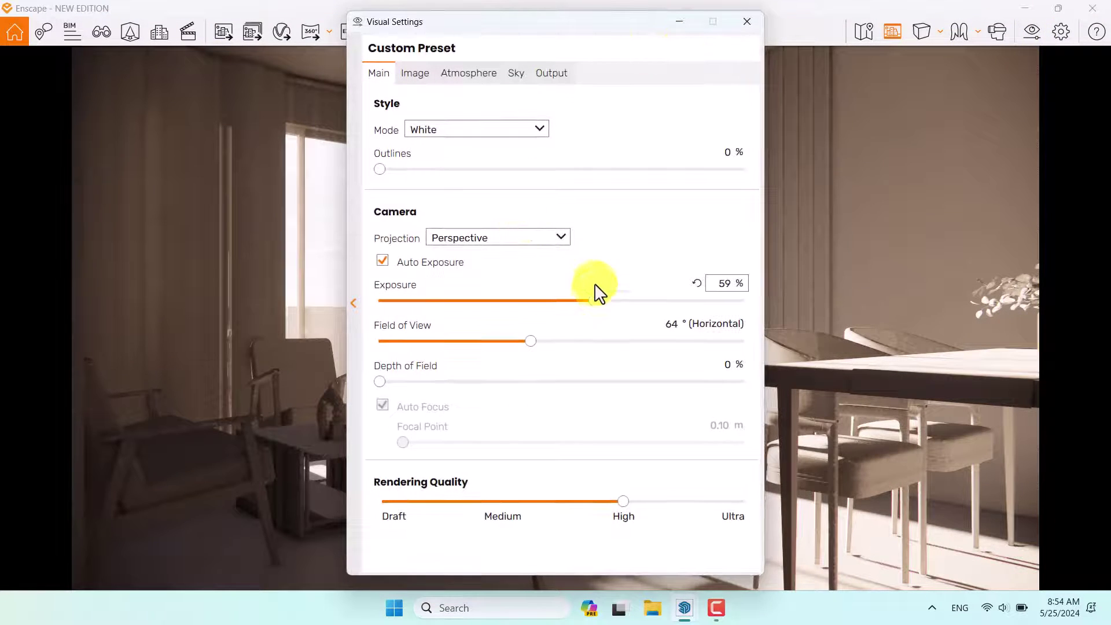
left_click_drag(595, 300, 629, 301)
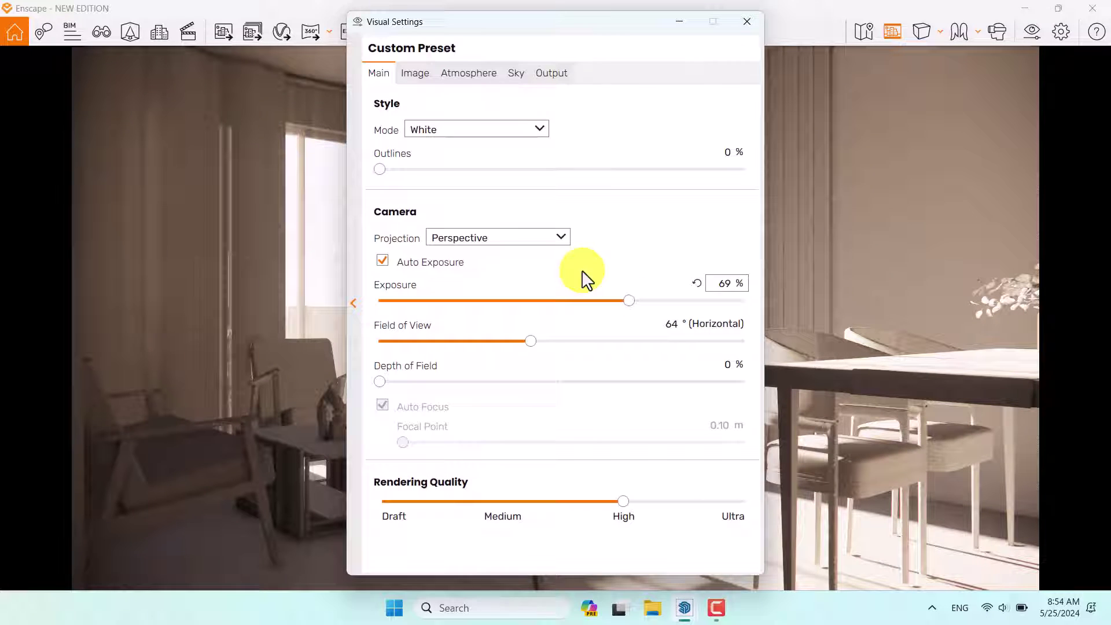
left_click_drag(512, 25, 179, 24)
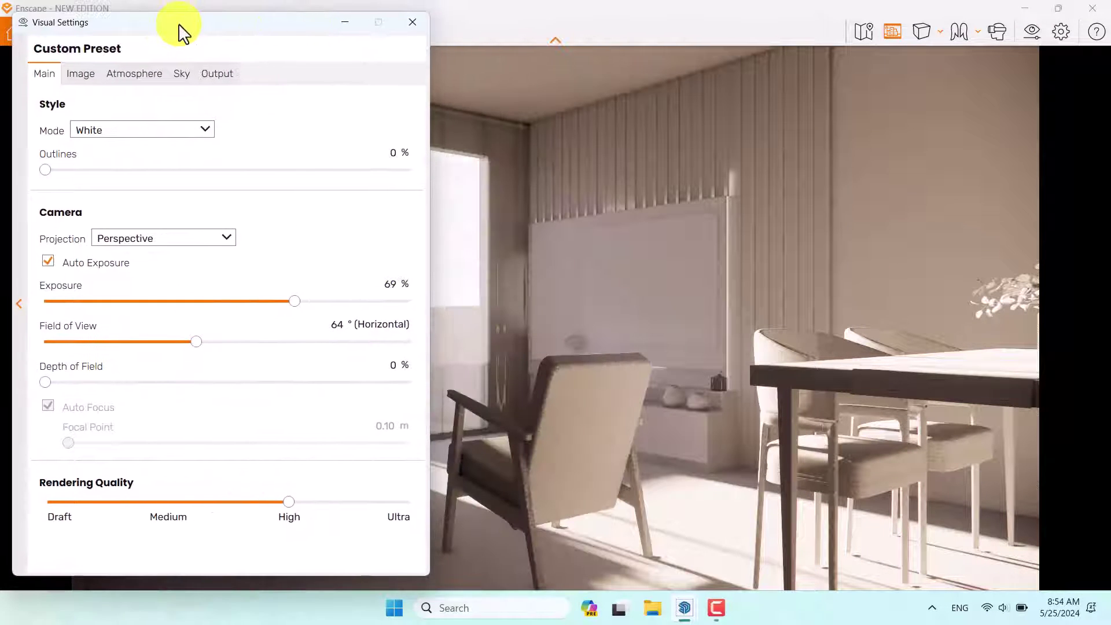
mouse_move(400, 299)
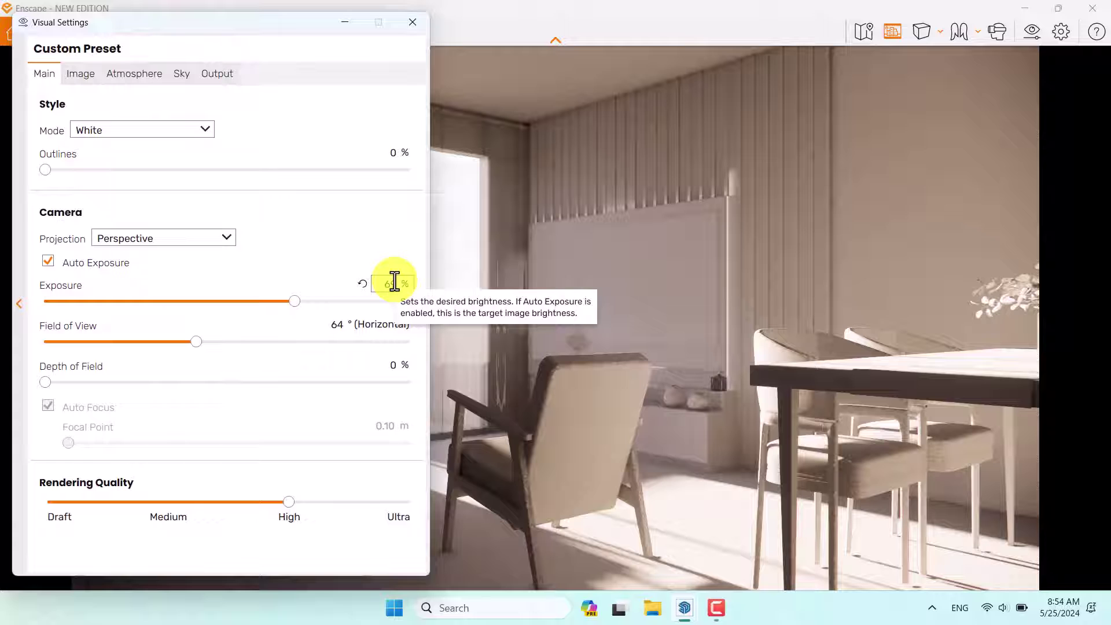
left_click(395, 286)
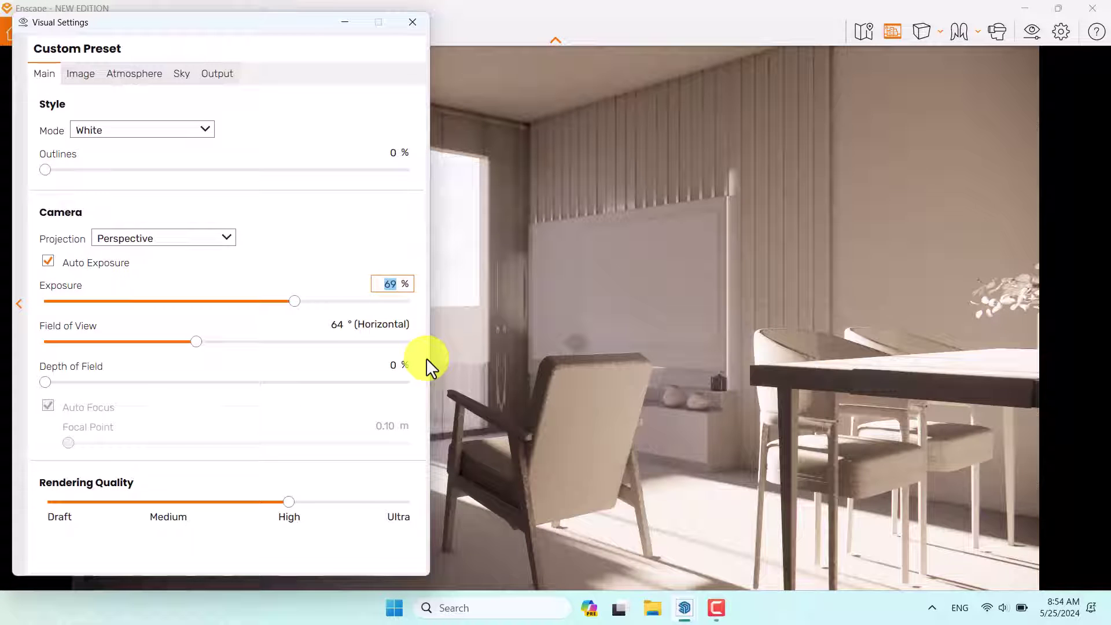
Step: Set exposure to 66% and add 11% depth of field with manual focus at 3.56 m
type("66")
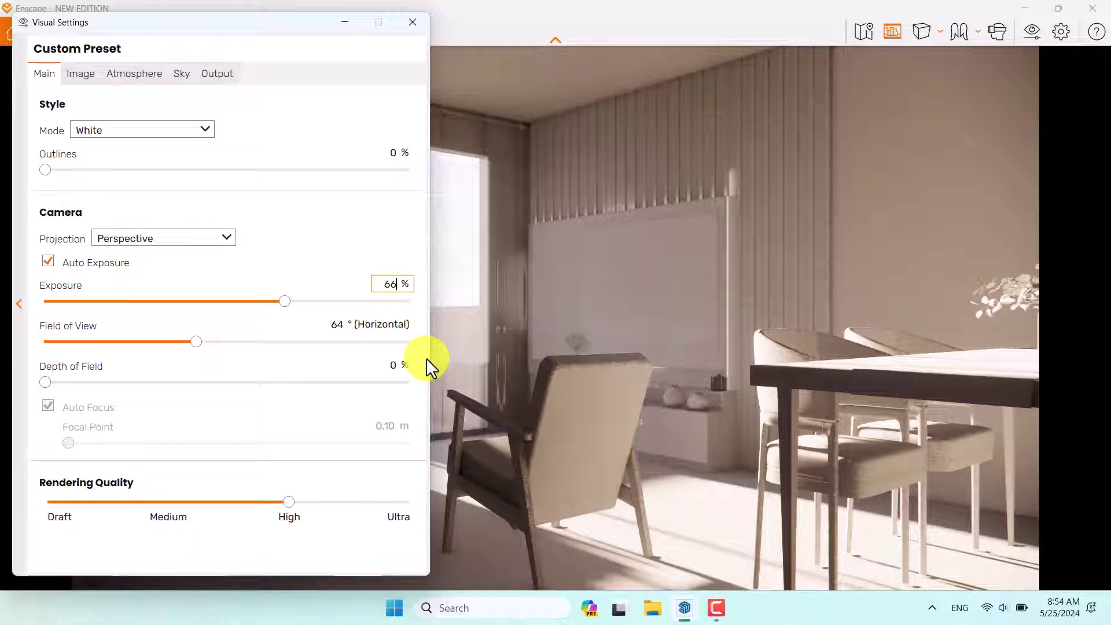
mouse_move(373, 339)
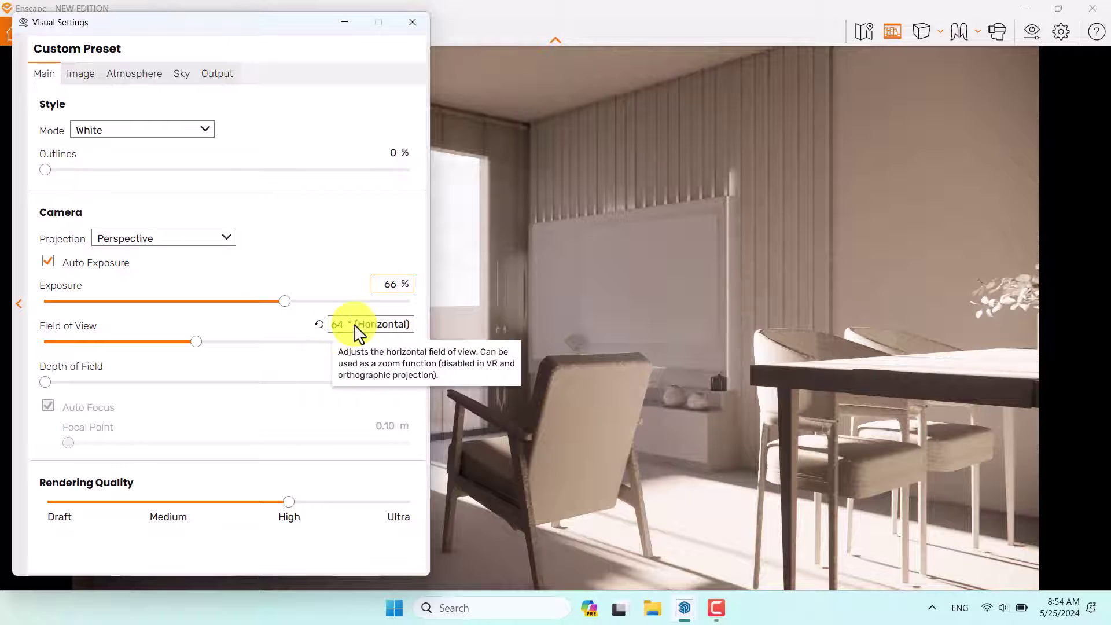
mouse_move(48, 381)
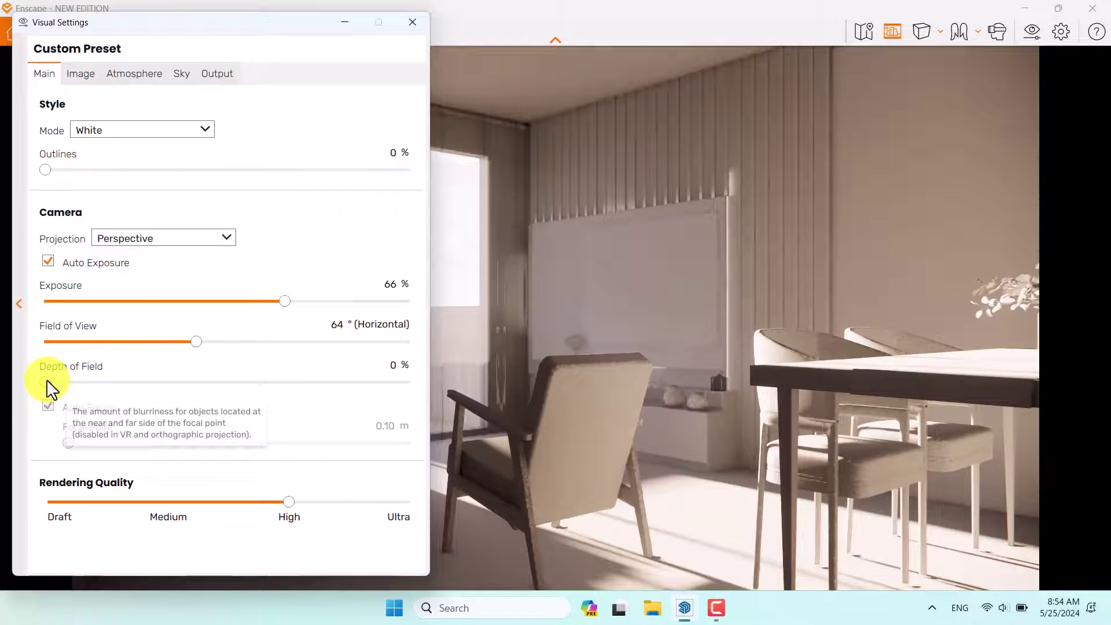
left_click_drag(45, 382, 172, 383)
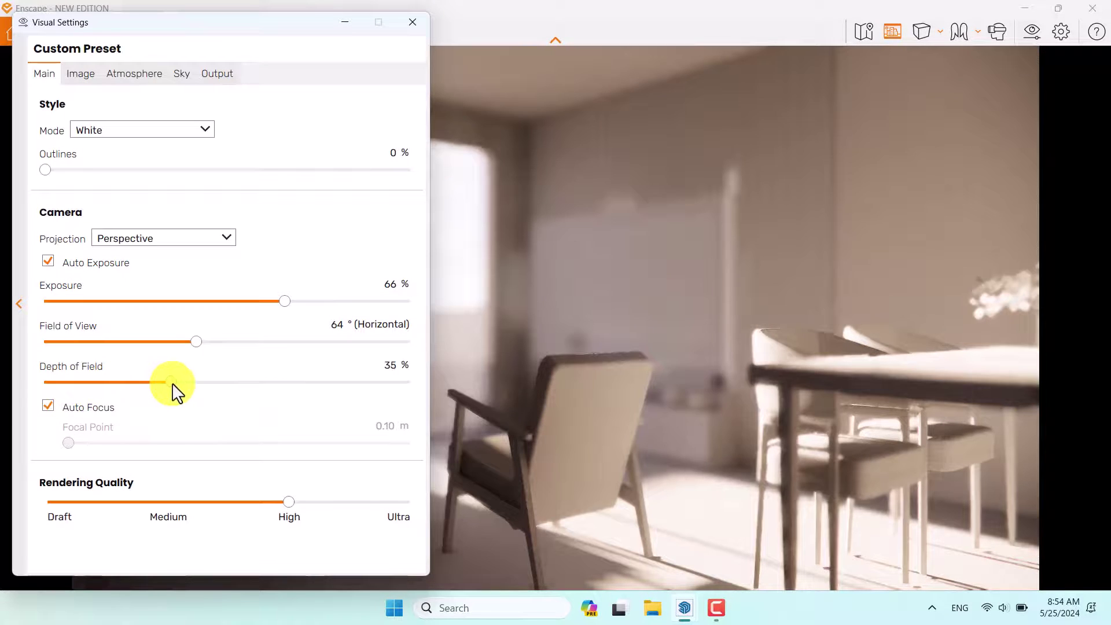
left_click(67, 409)
left_click_drag(195, 445, 259, 449)
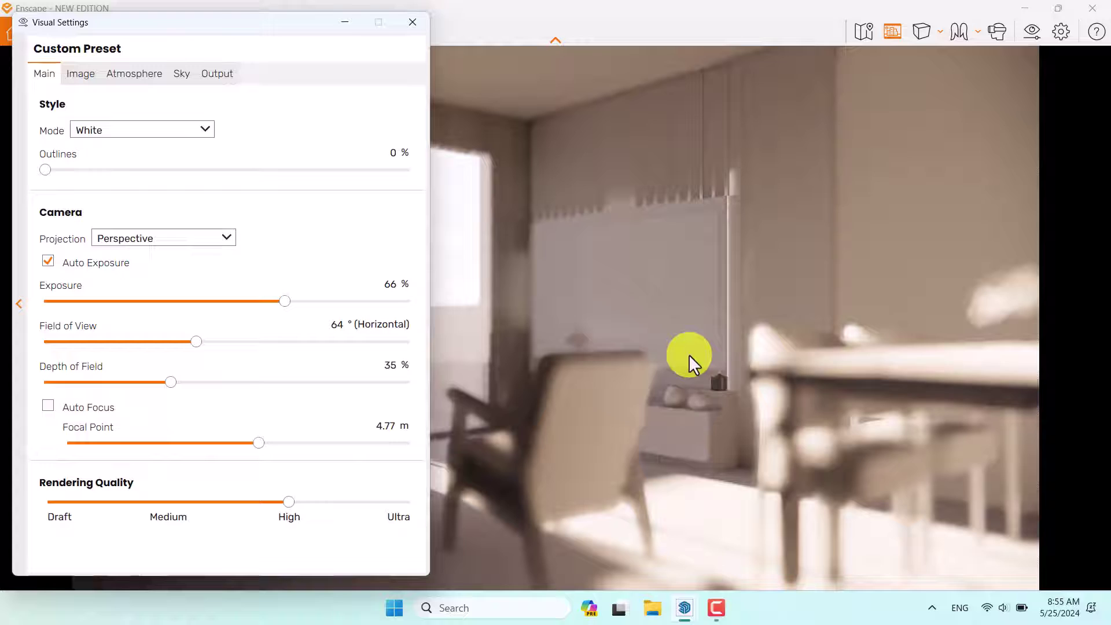
left_click_drag(216, 32, 752, 61)
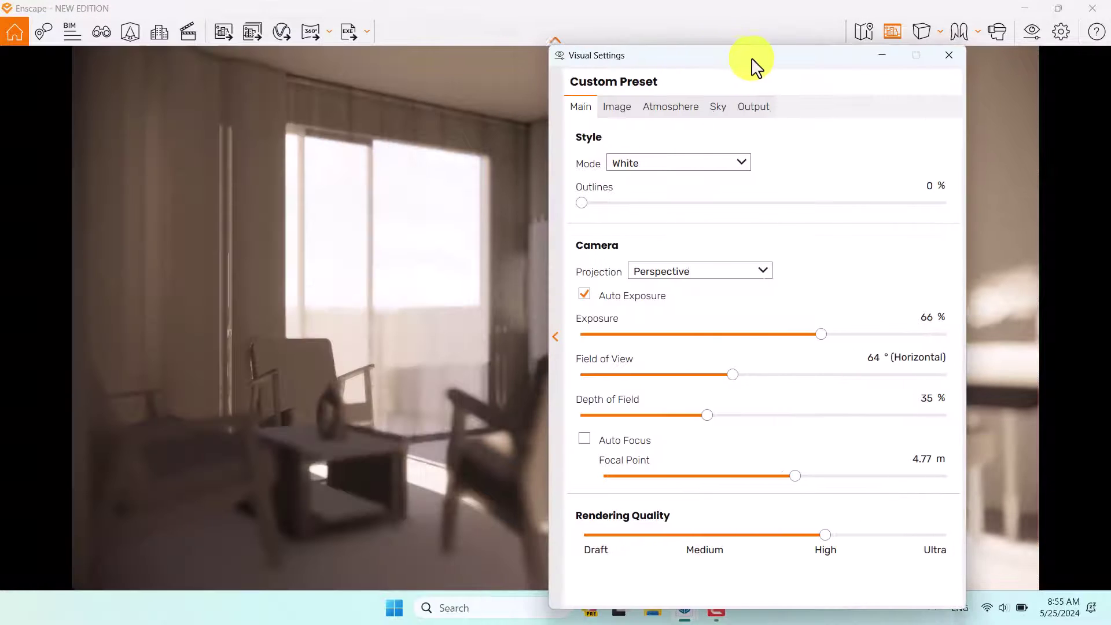
left_click_drag(800, 485, 784, 484)
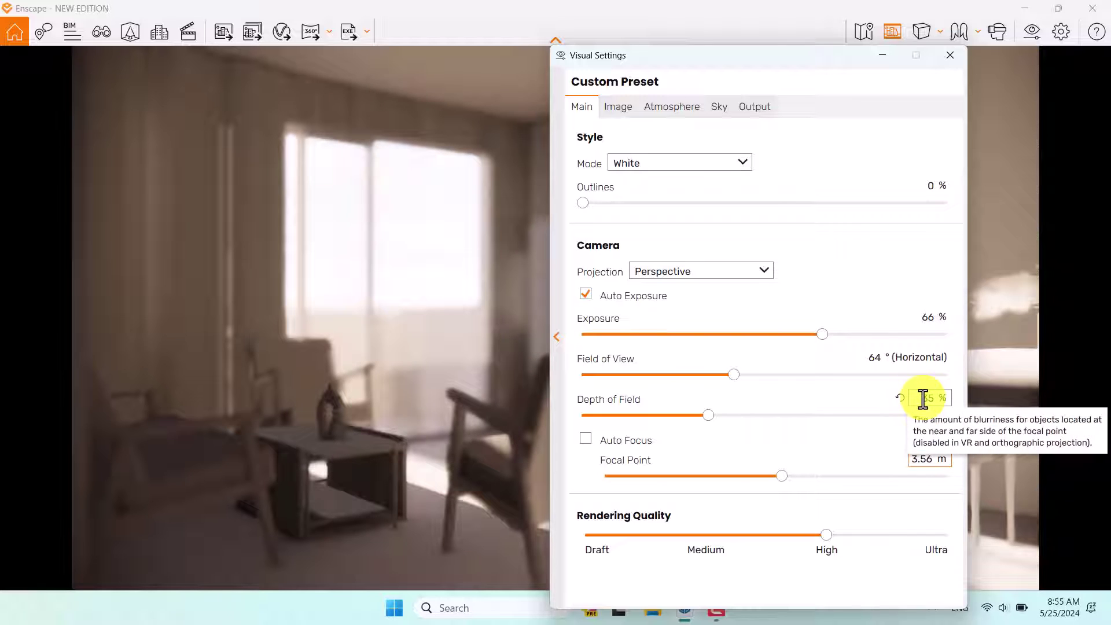
type("11")
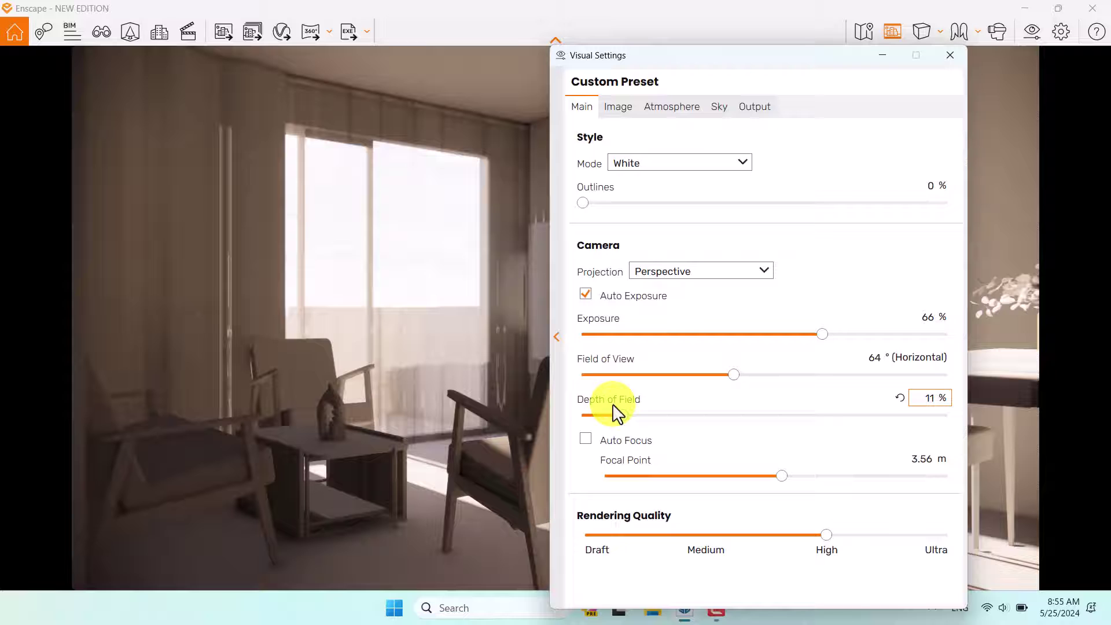
Step: Add 6% outlines to the render
left_click_drag(744, 68, 311, 57)
left_click_drag(172, 190, 253, 196)
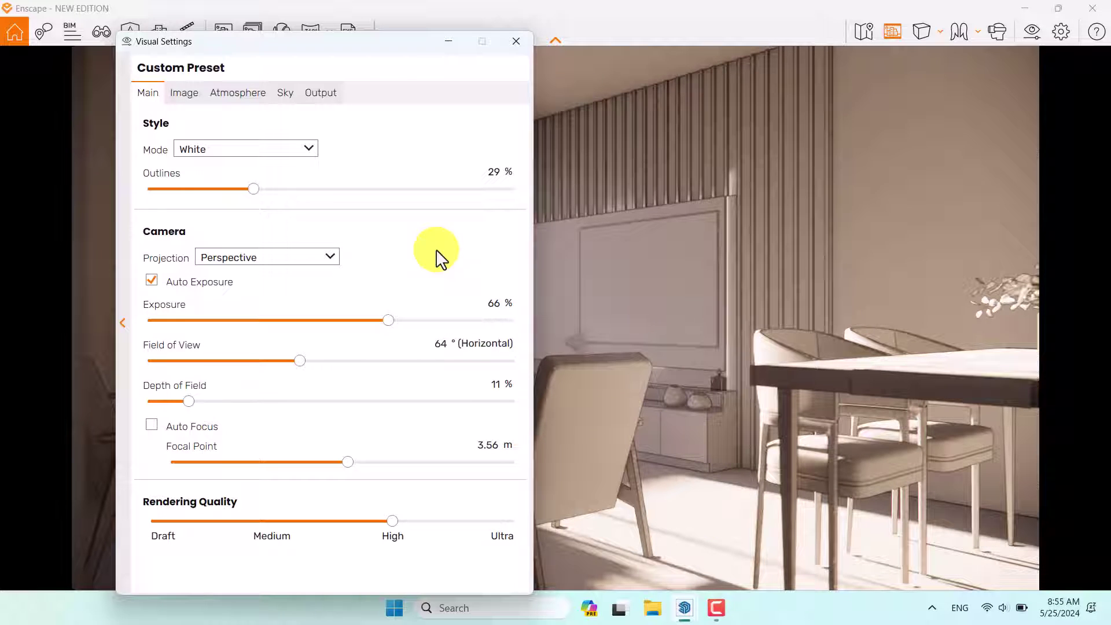
left_click(489, 172)
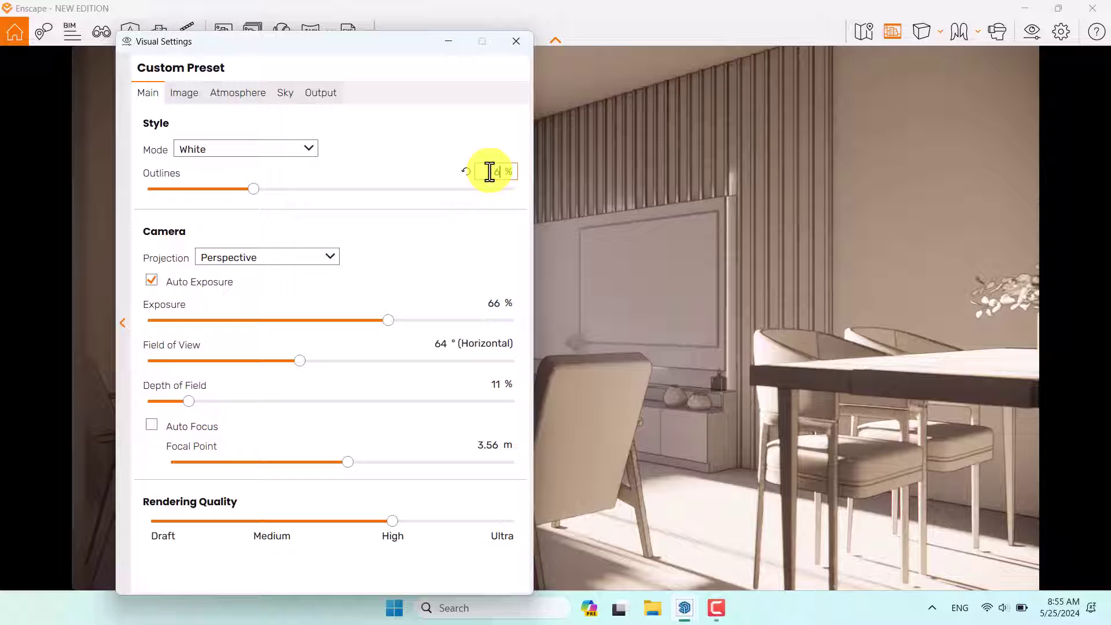
type("6")
key("Return")
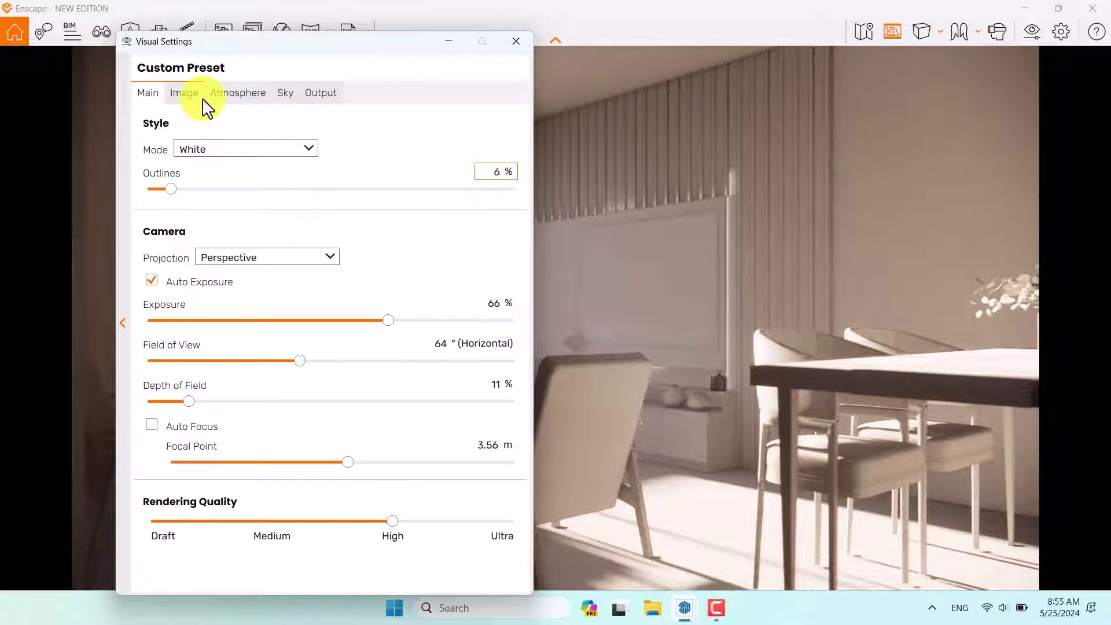
Step: On the Image settings, lower the colour temperature to 5,400 K
left_click(184, 94)
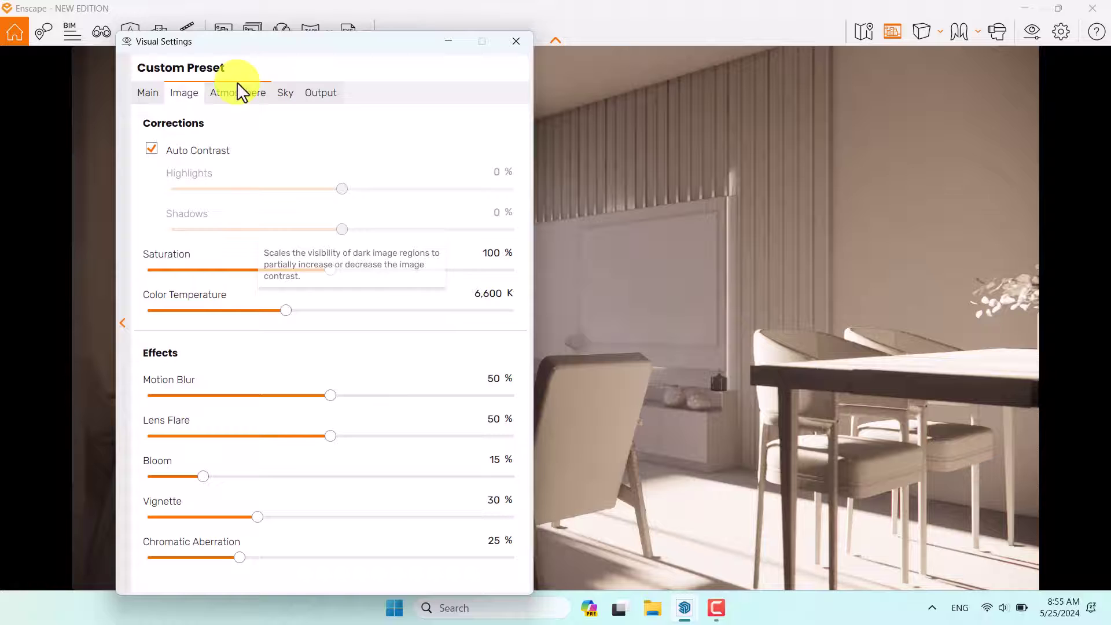
left_click_drag(298, 43, 192, 27)
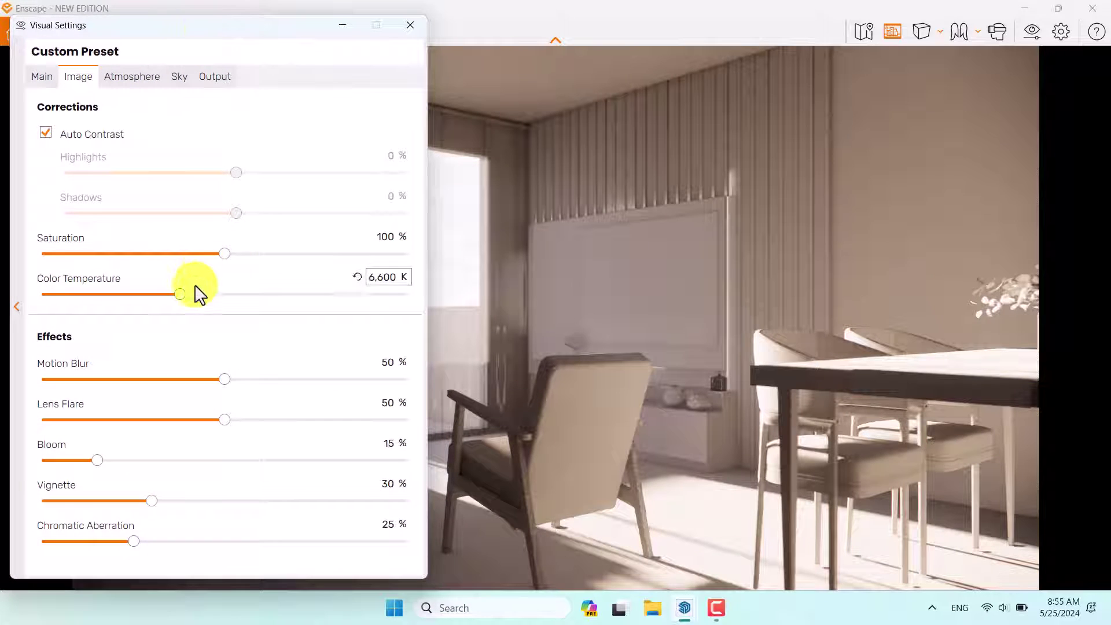
left_click_drag(183, 295, 146, 295)
left_click(405, 277)
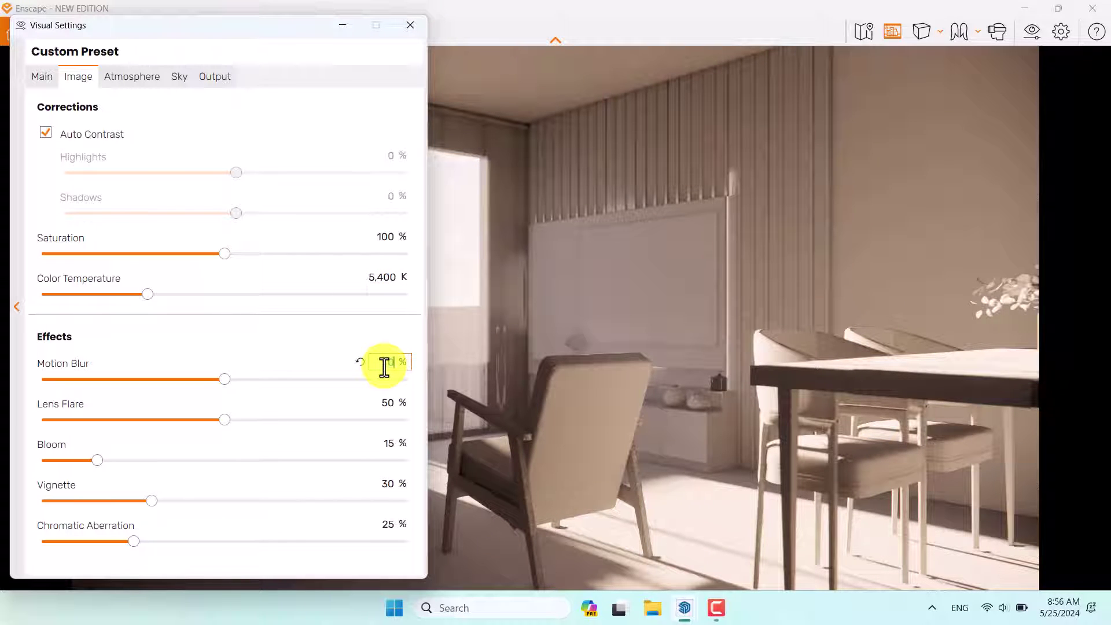
Step: Set motion blur 0%, lens flare 10%, bloom 4% and vignette 20%
left_click(389, 402)
type("10")
key("Return")
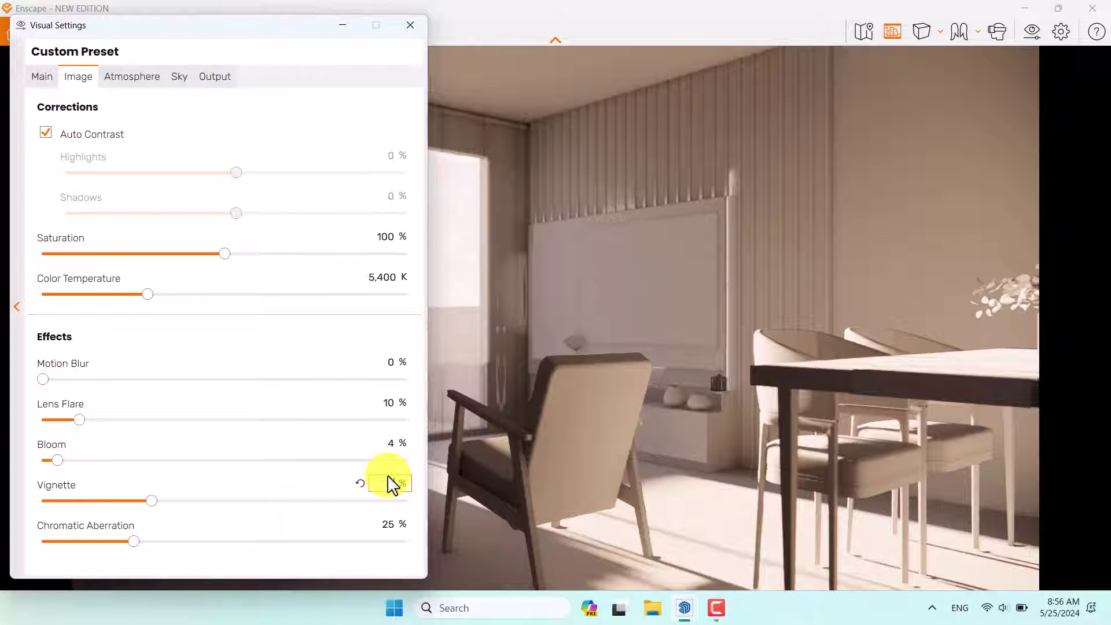
type("20")
key("Return")
left_click(392, 525)
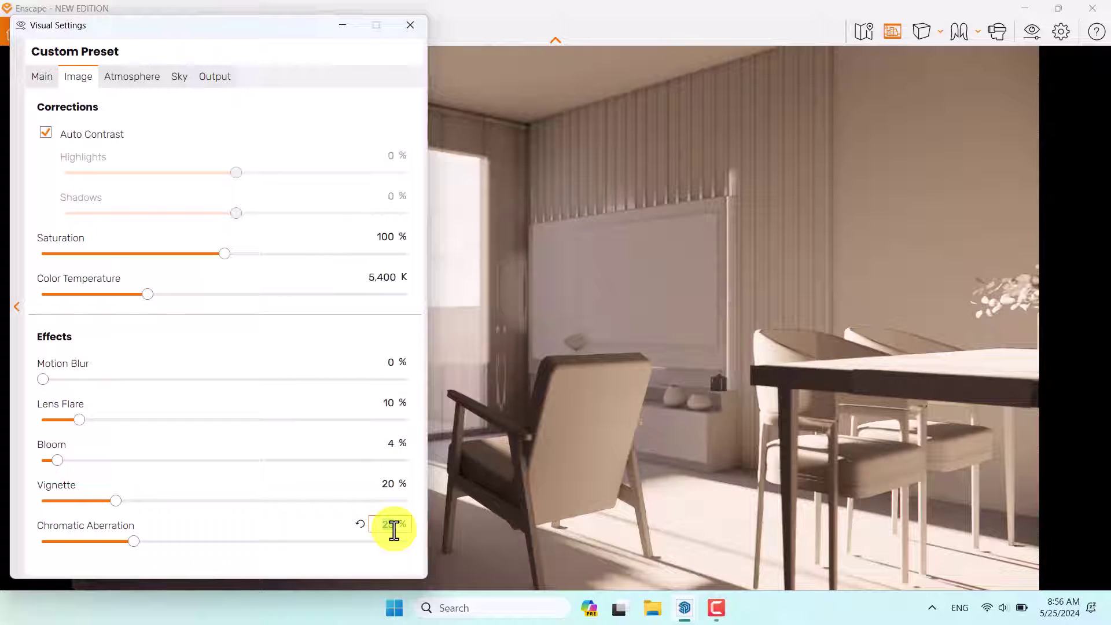
Step: In Atmosphere, turn the fog off, set sun brightness 90% and shadow sharpness 14%
left_click(134, 77)
left_click_drag(79, 154, 7, 152)
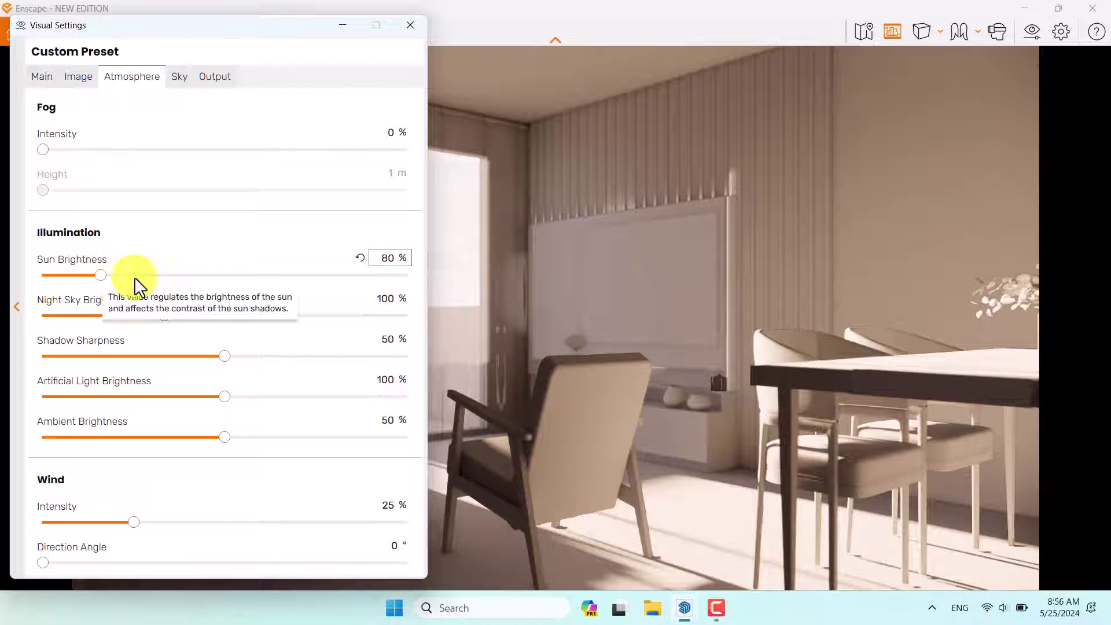
left_click(387, 258)
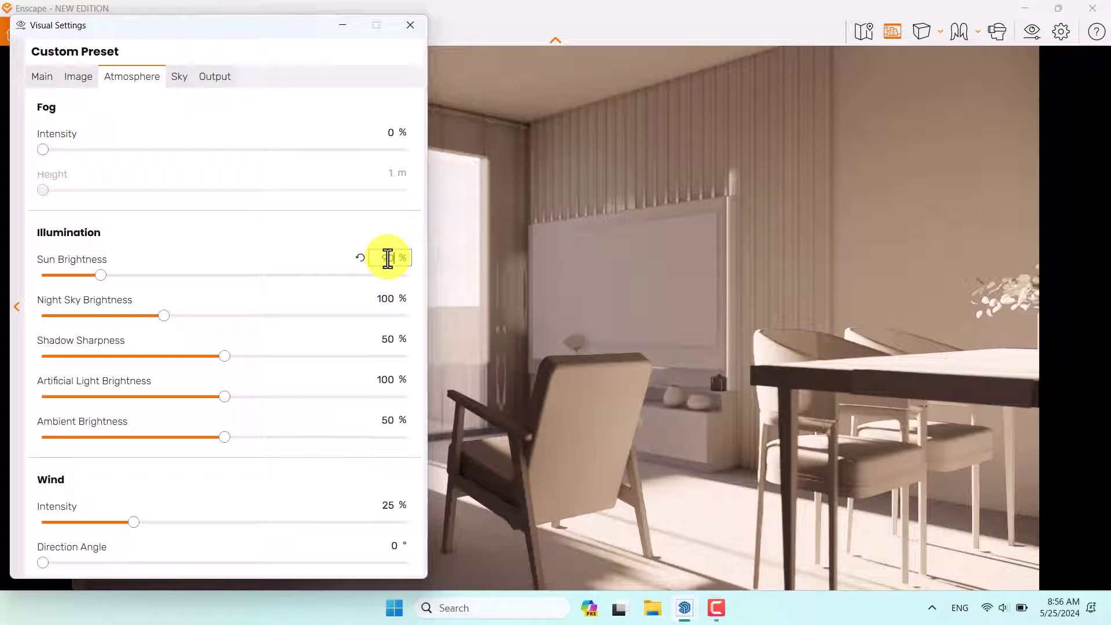
type("90")
key("Return")
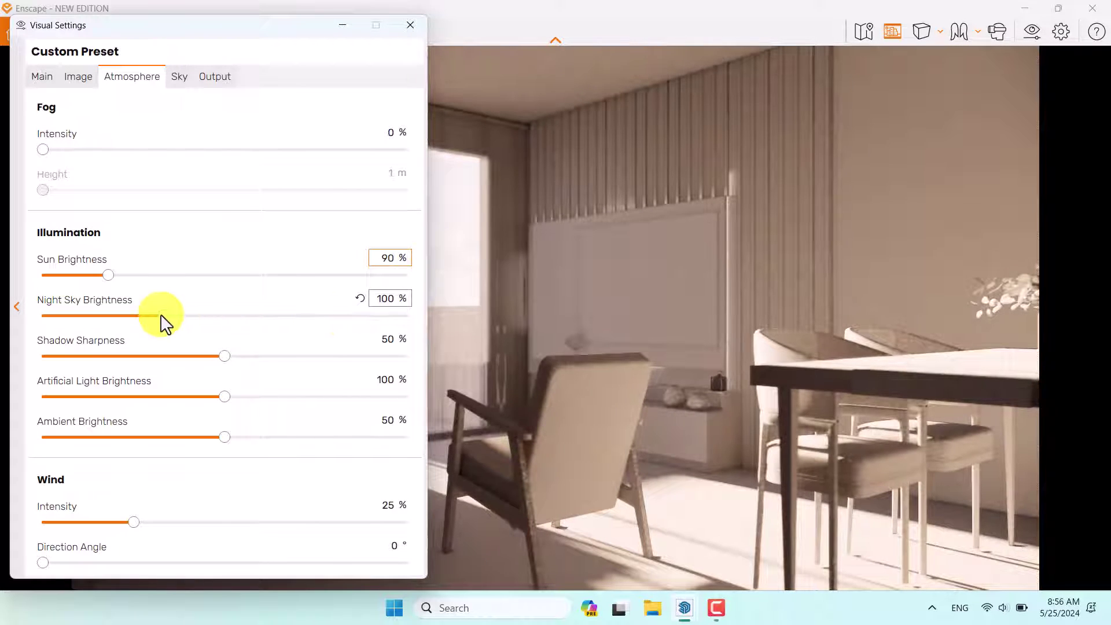
mouse_move(166, 324)
mouse_move(249, 368)
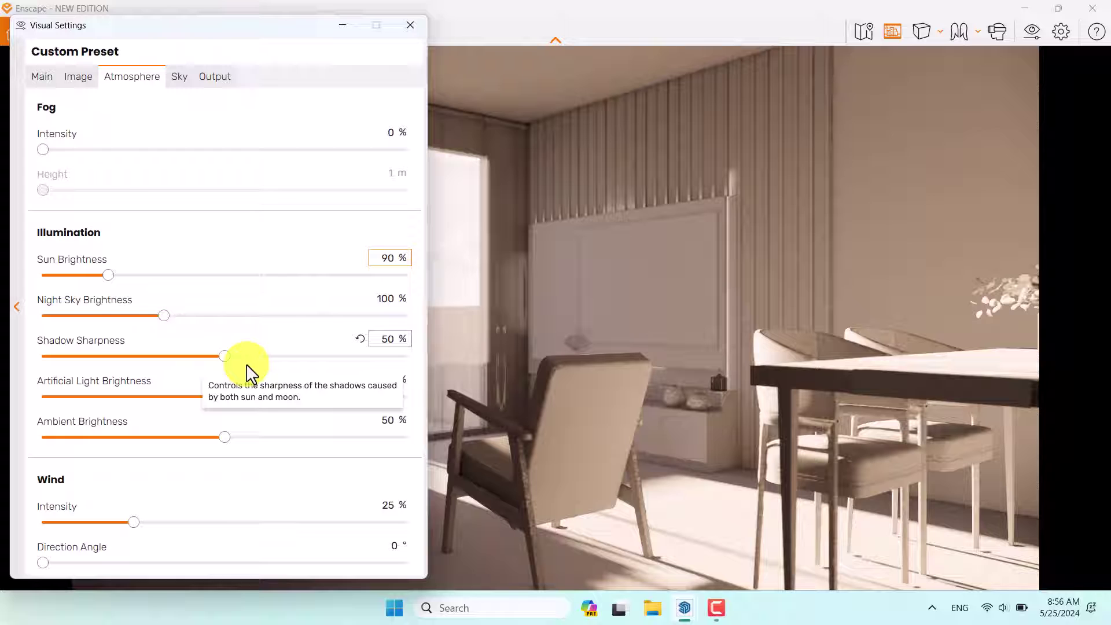
left_click_drag(221, 360, 65, 361)
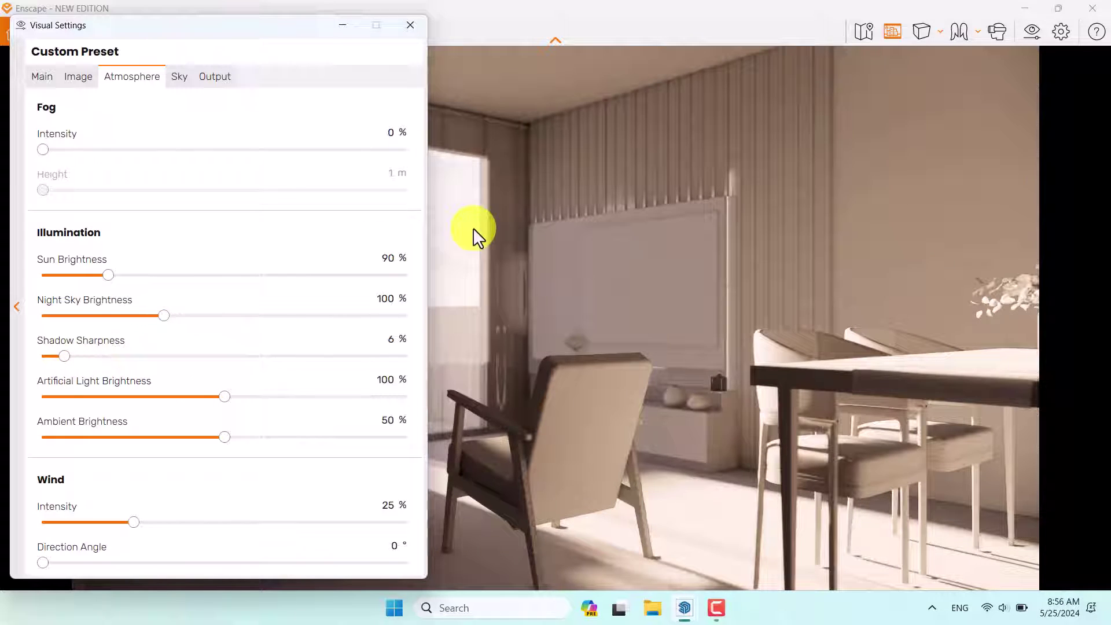
double_click(390, 339)
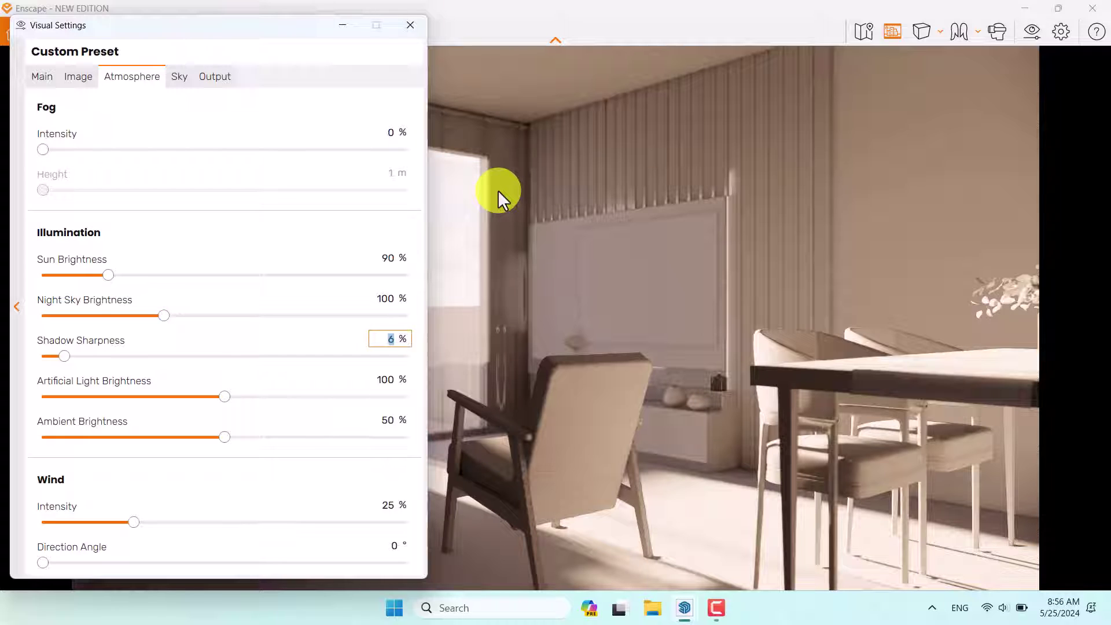
type("14")
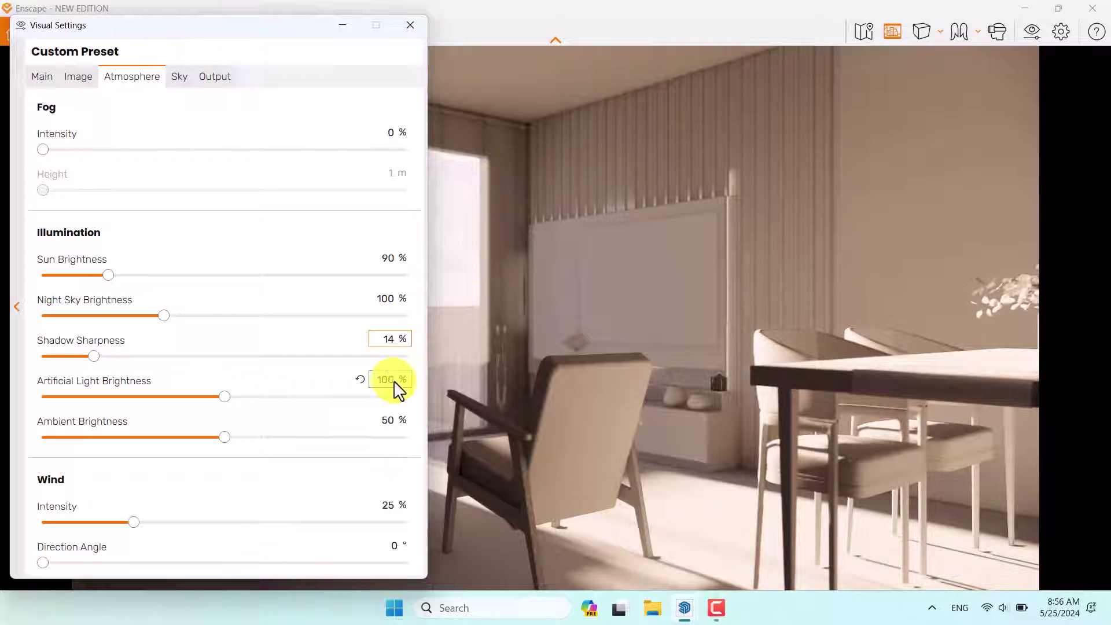
Step: Set artificial light brightness to 126% and ambient brightness to 90%
left_click(392, 381)
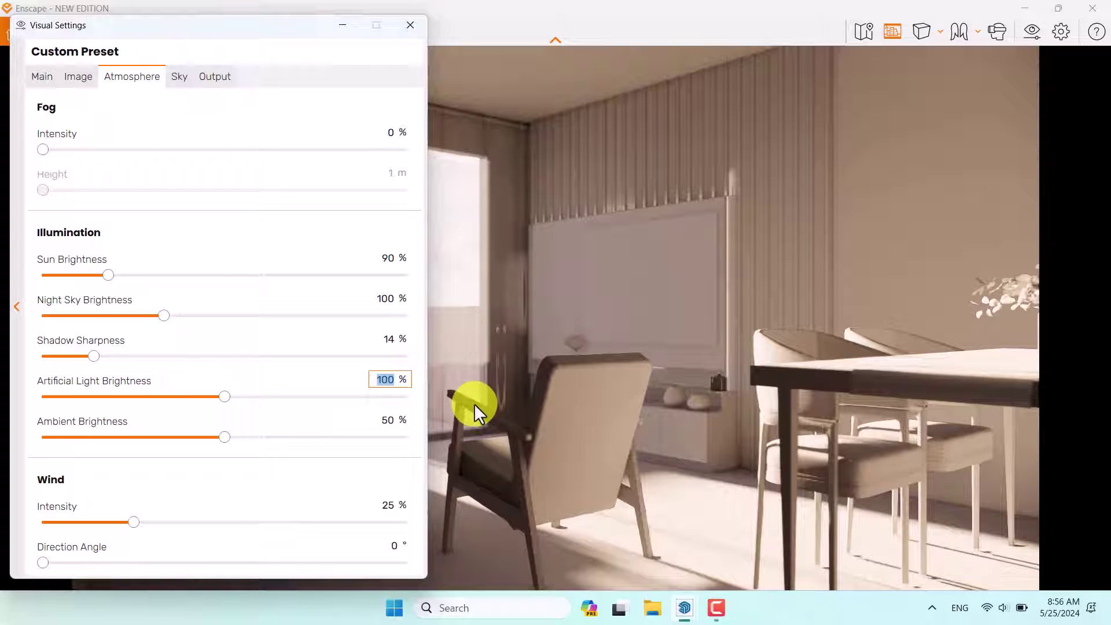
type("126")
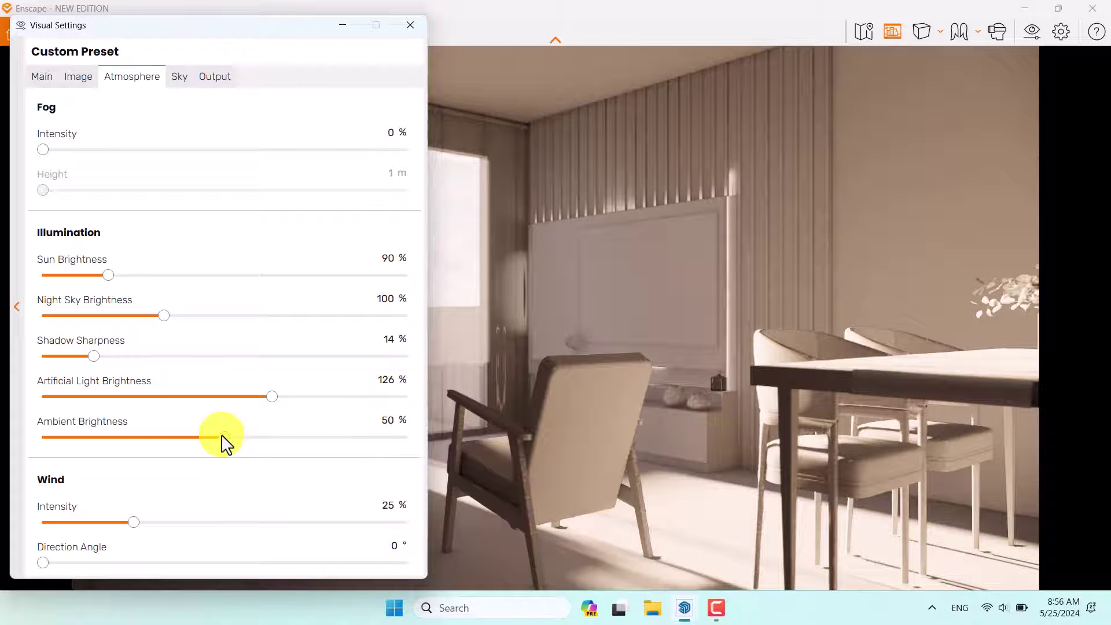
left_click_drag(223, 438, 386, 435)
left_click(371, 421)
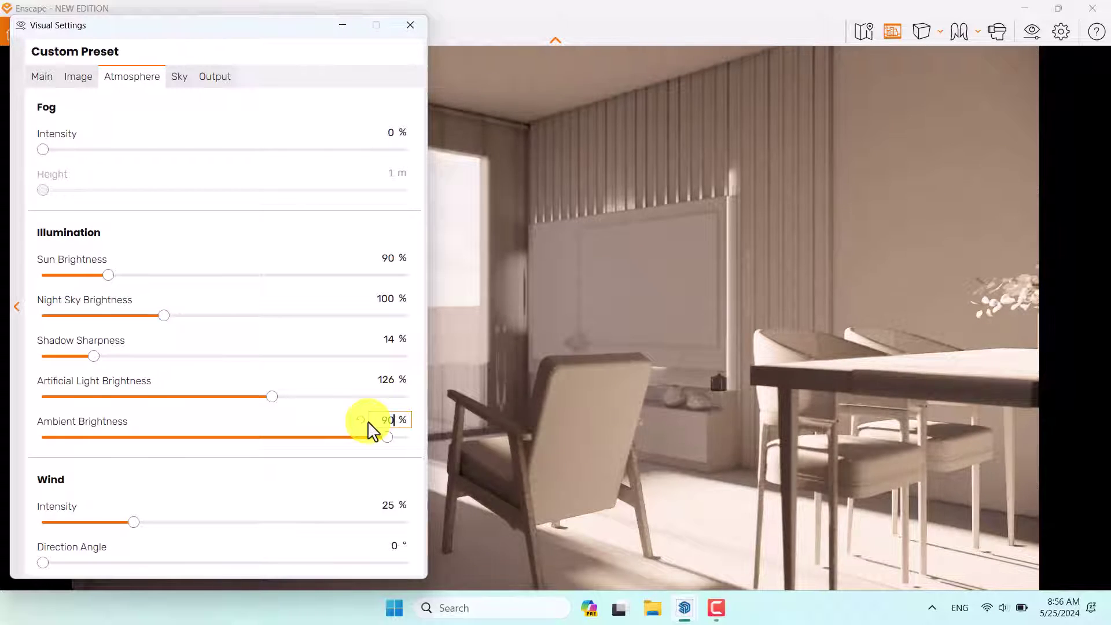
type("90")
left_click(391, 507)
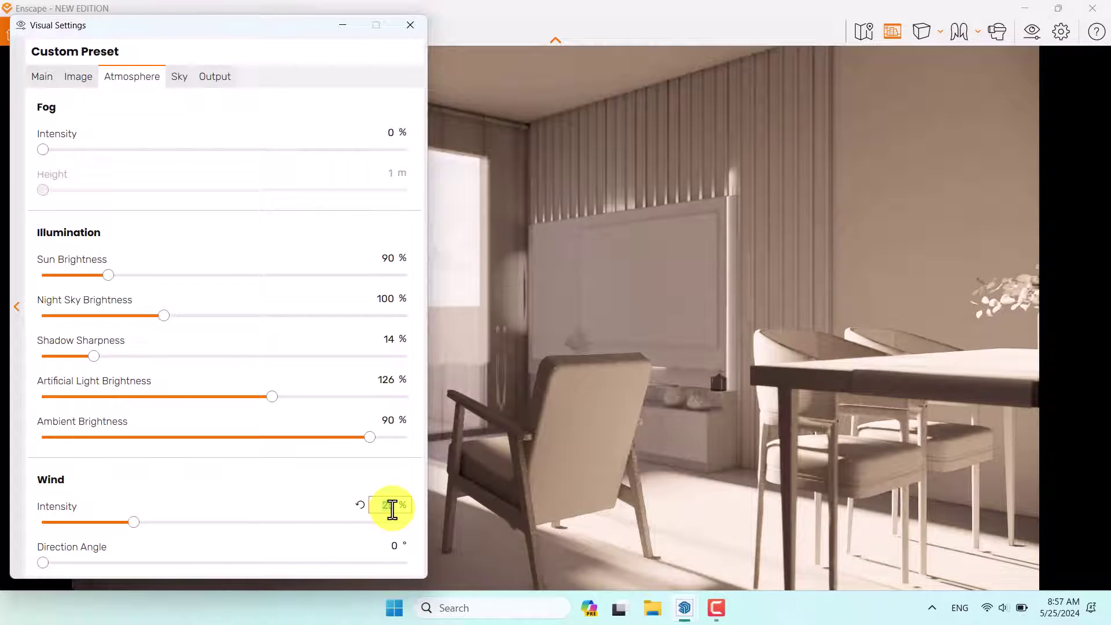
Step: Set wind intensity to 0 and the sky horizon to White Cubes
type("0")
left_click(180, 77)
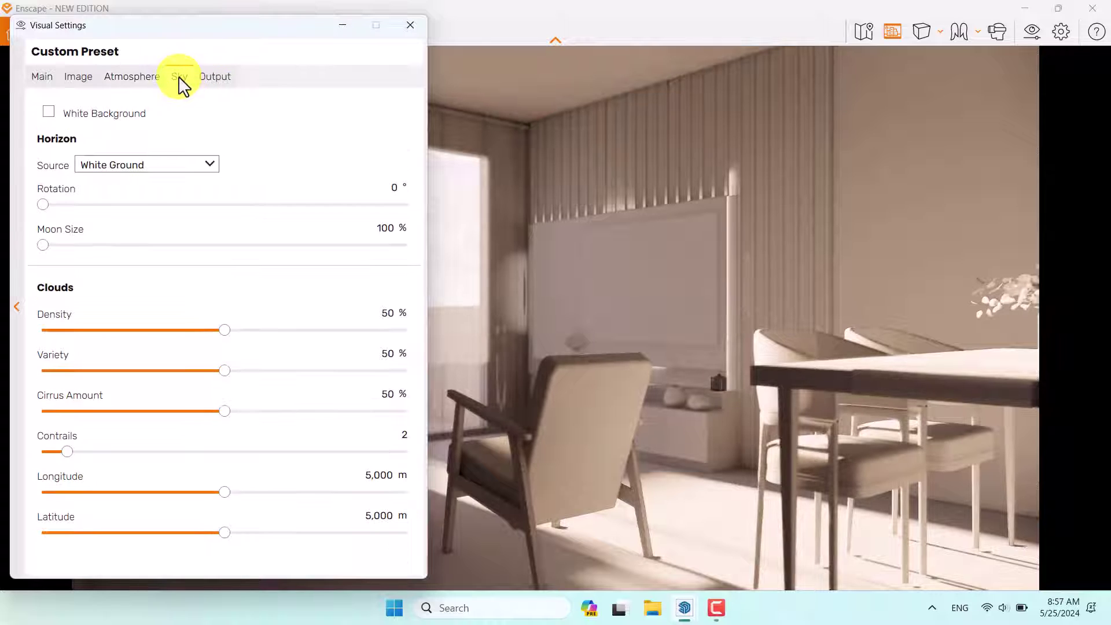
left_click(114, 167)
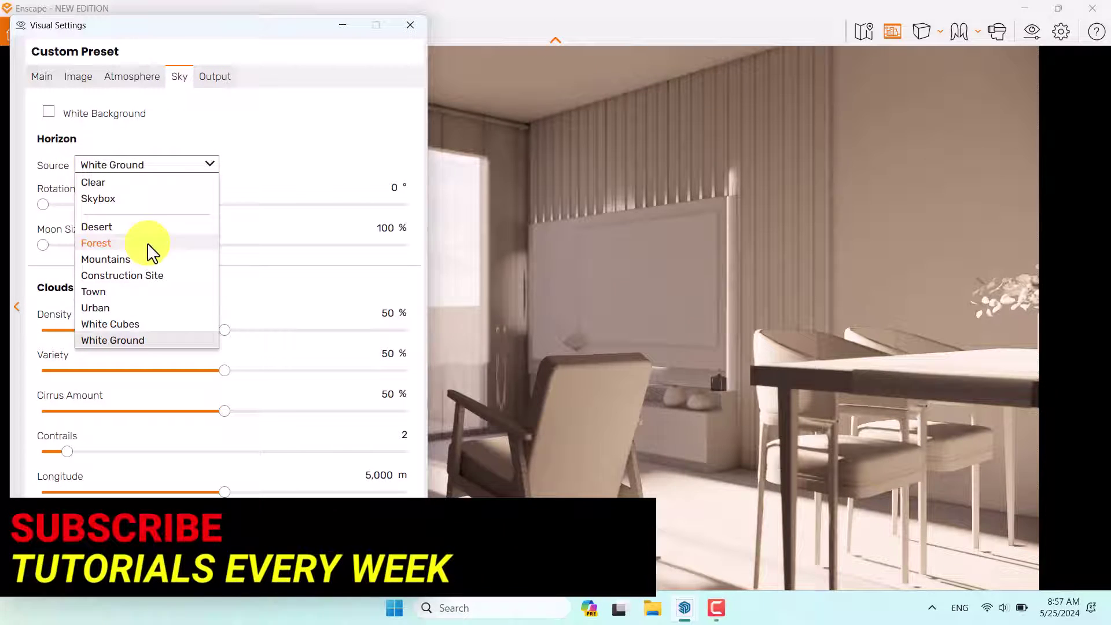
left_click(141, 325)
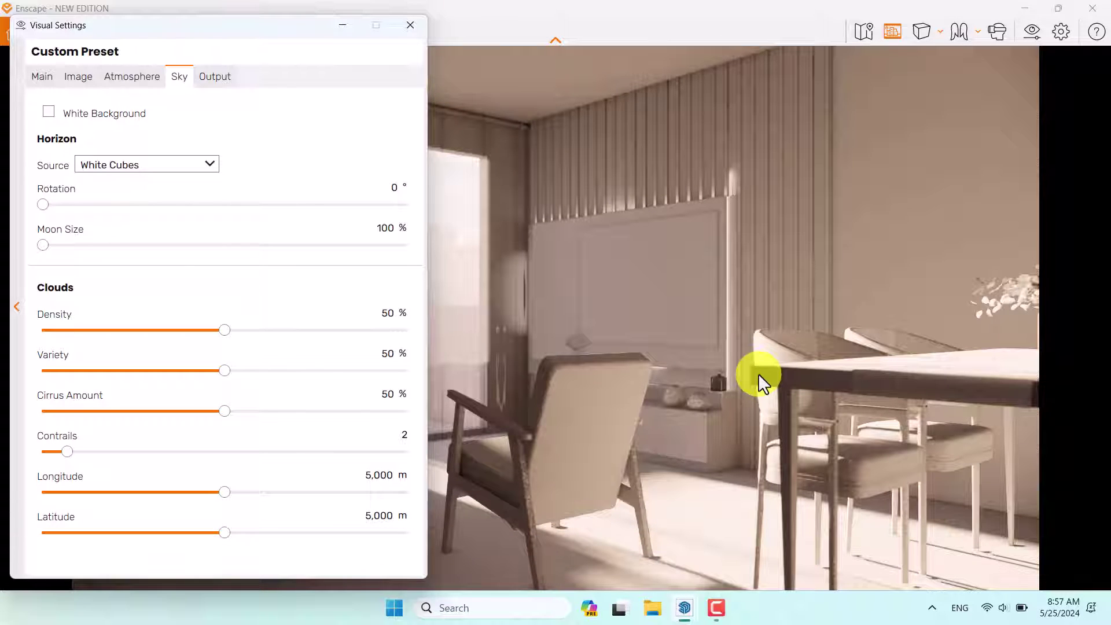
Step: Reduce cloud density, variety, cirrus amount and contrails to 0
left_click_drag(225, 330, 36, 331)
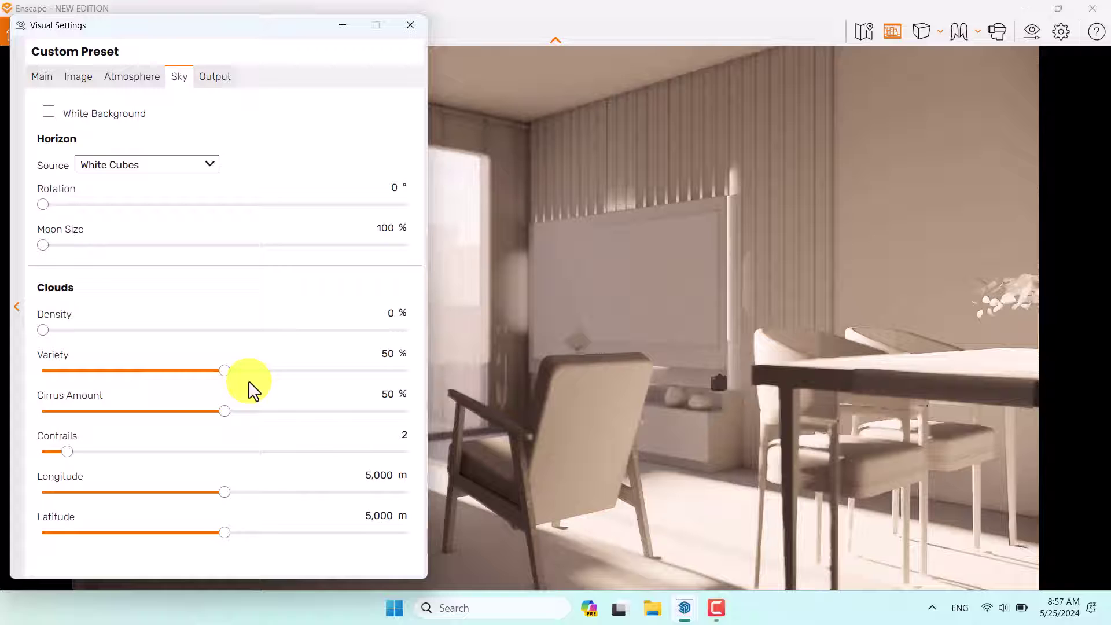
left_click_drag(226, 373, 7, 414)
left_click_drag(226, 412, 3, 421)
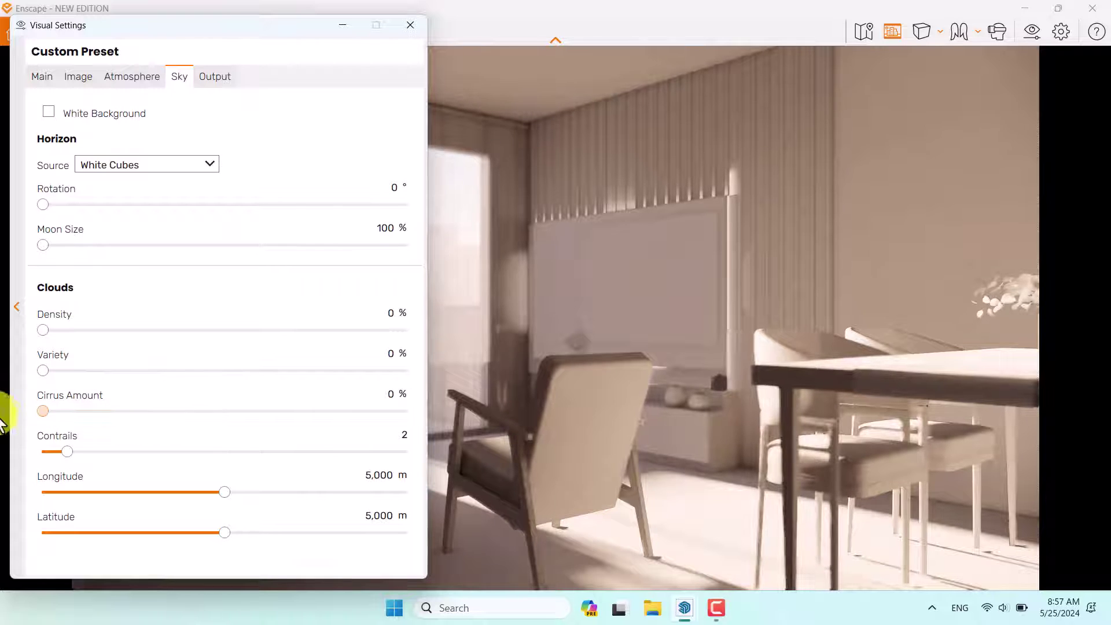
left_click_drag(67, 453, 5, 460)
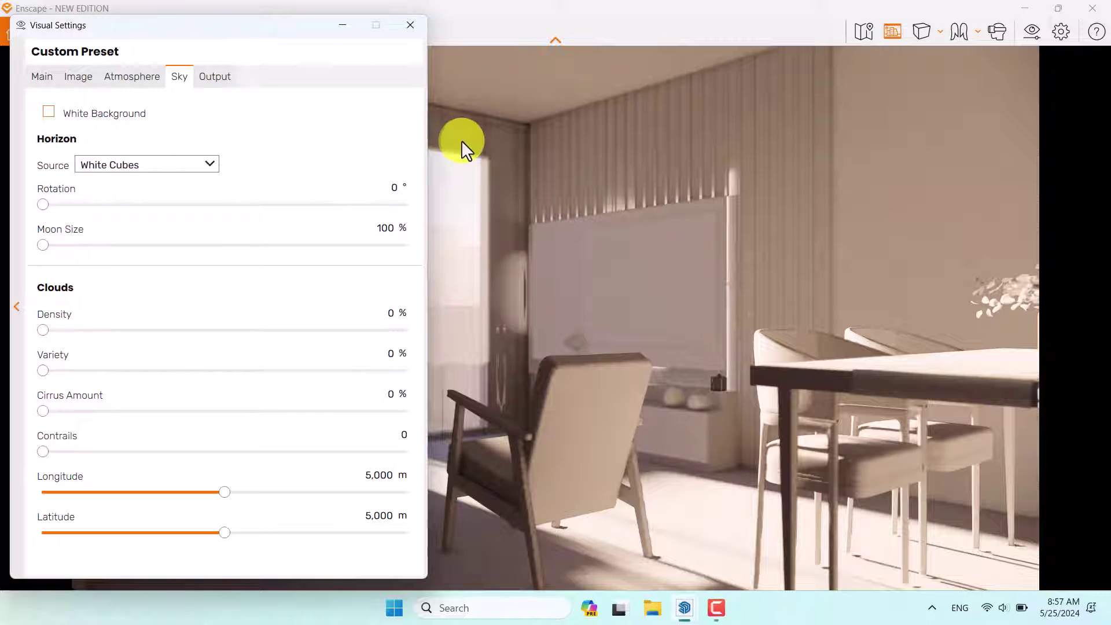
left_click(41, 77)
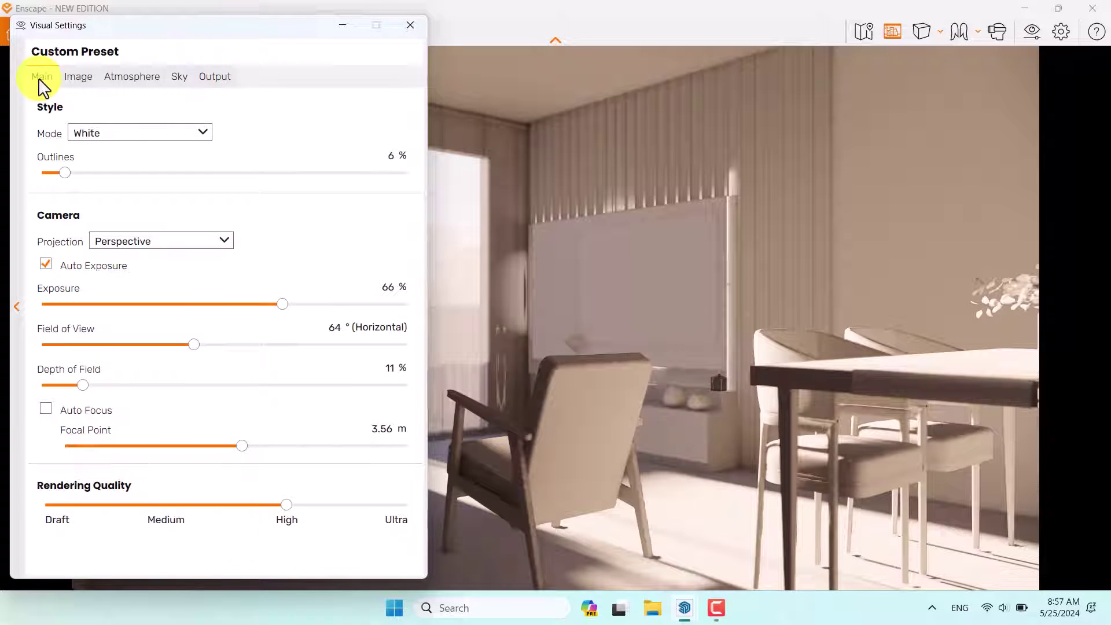
Step: Set Style Mode to None for a full-colour render and close Visual Settings
left_click(85, 131)
left_click(90, 150)
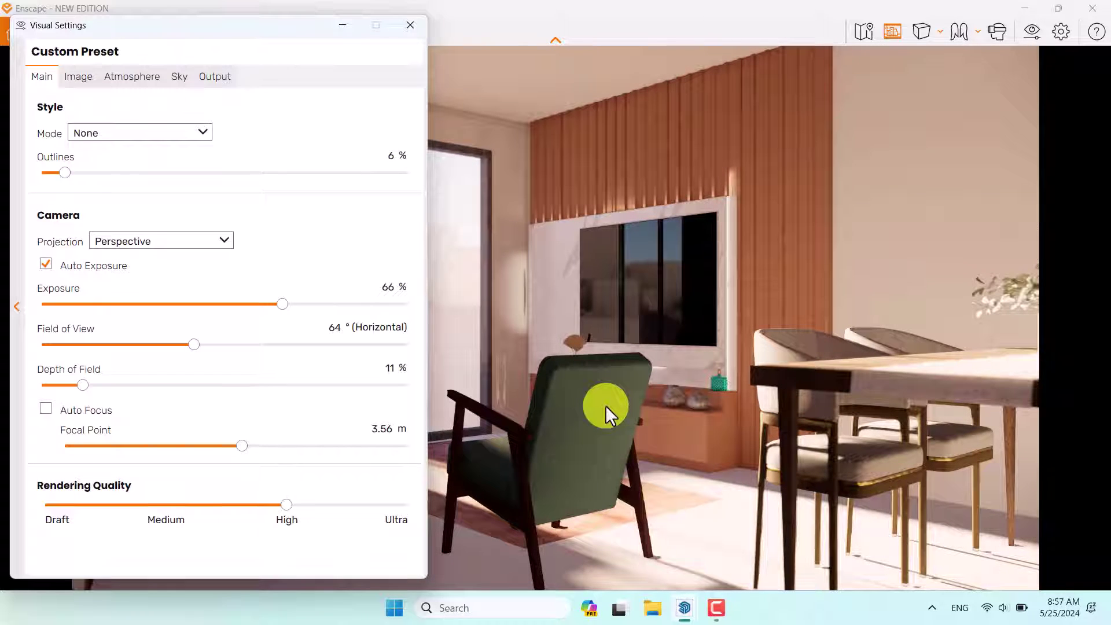
left_click(75, 78)
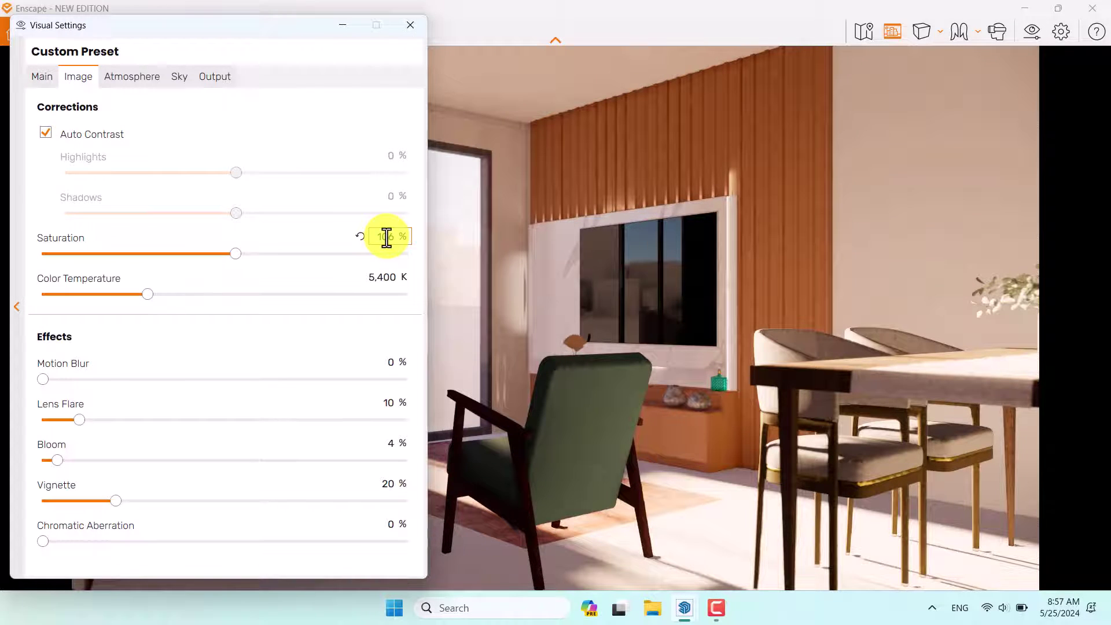
left_click(410, 25)
Step: Put SketchUp beside the Enscape window and show the In Model materials list
double_click(533, 8)
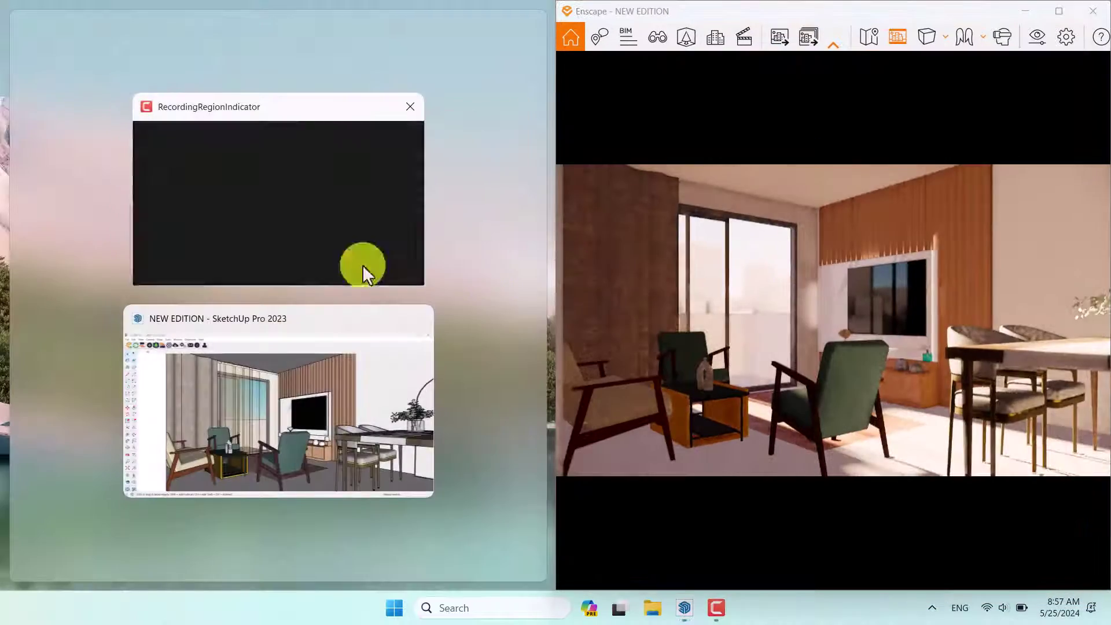
left_click(285, 371)
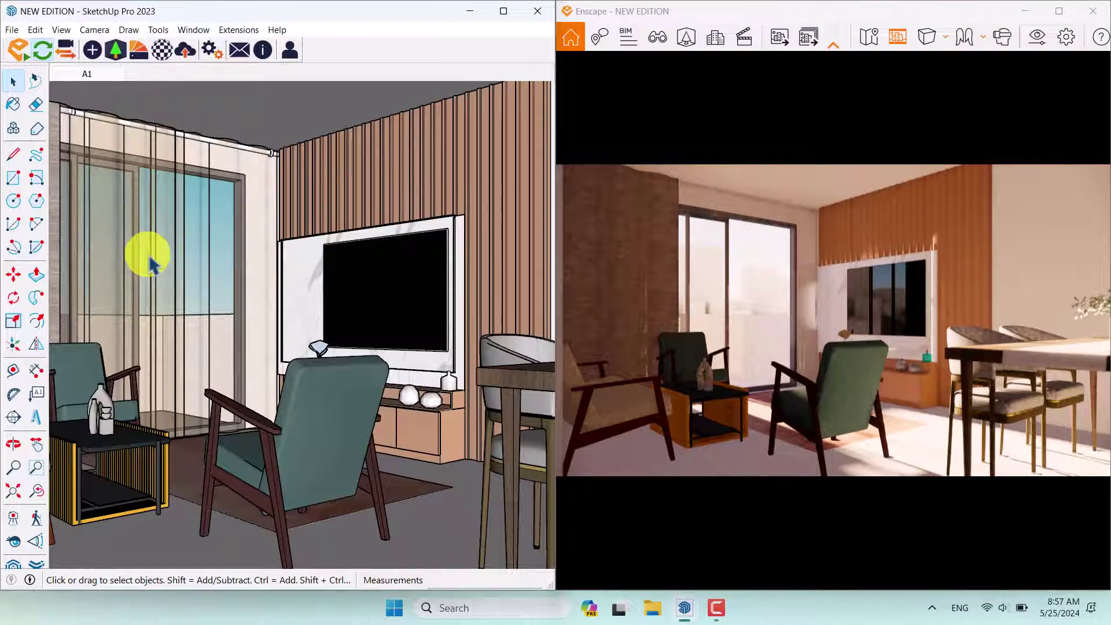
left_click(13, 105)
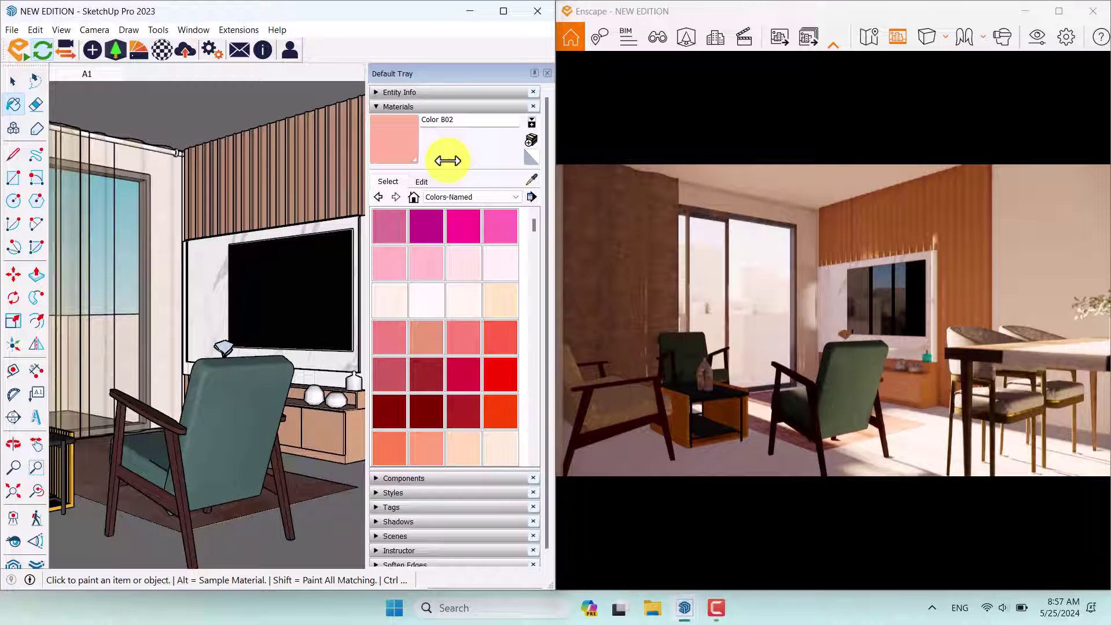
left_click(478, 196)
scroll(475, 205, "up", 2)
left_click(471, 207)
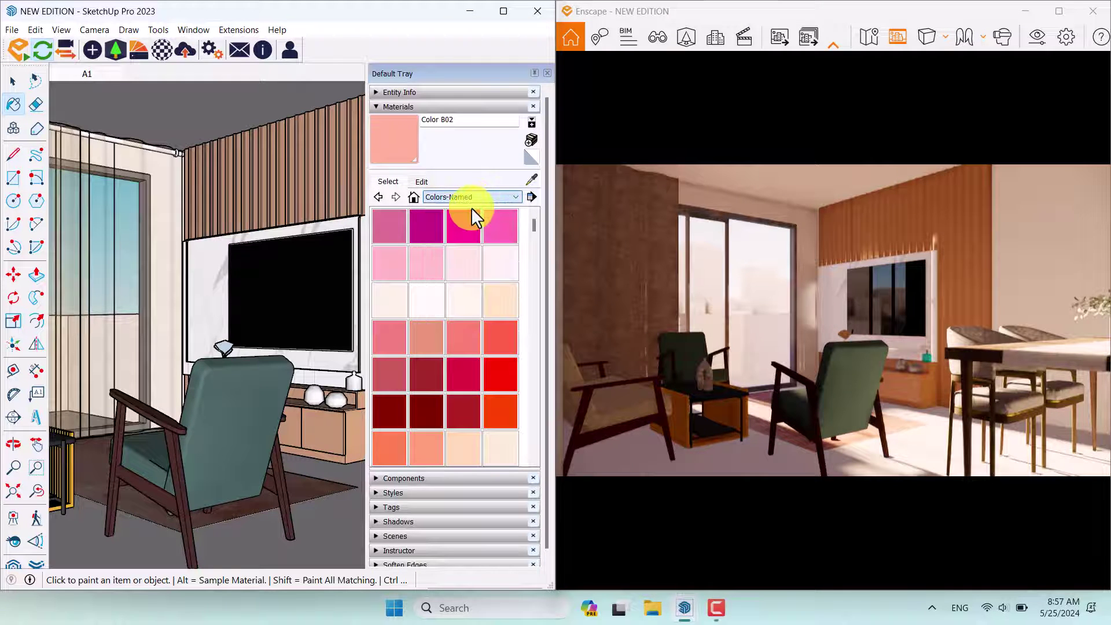
Step: Open the Enscape Material Editor and sample the slatted wall's 0014_DarkSalmon material
left_click(159, 53)
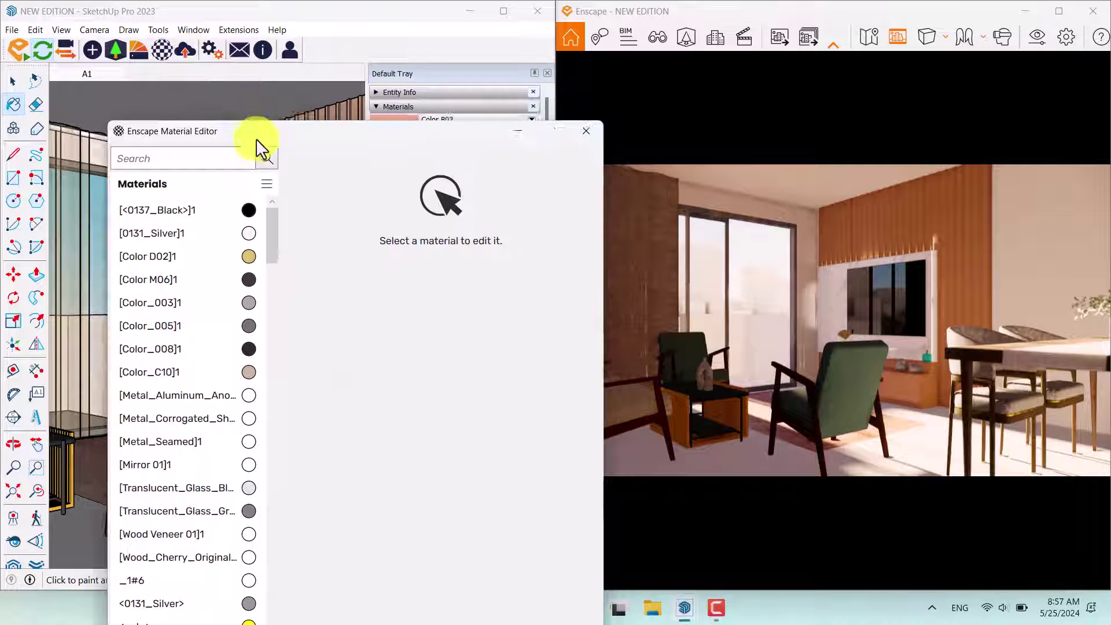
left_click_drag(436, 131, 351, 237)
left_click(531, 180)
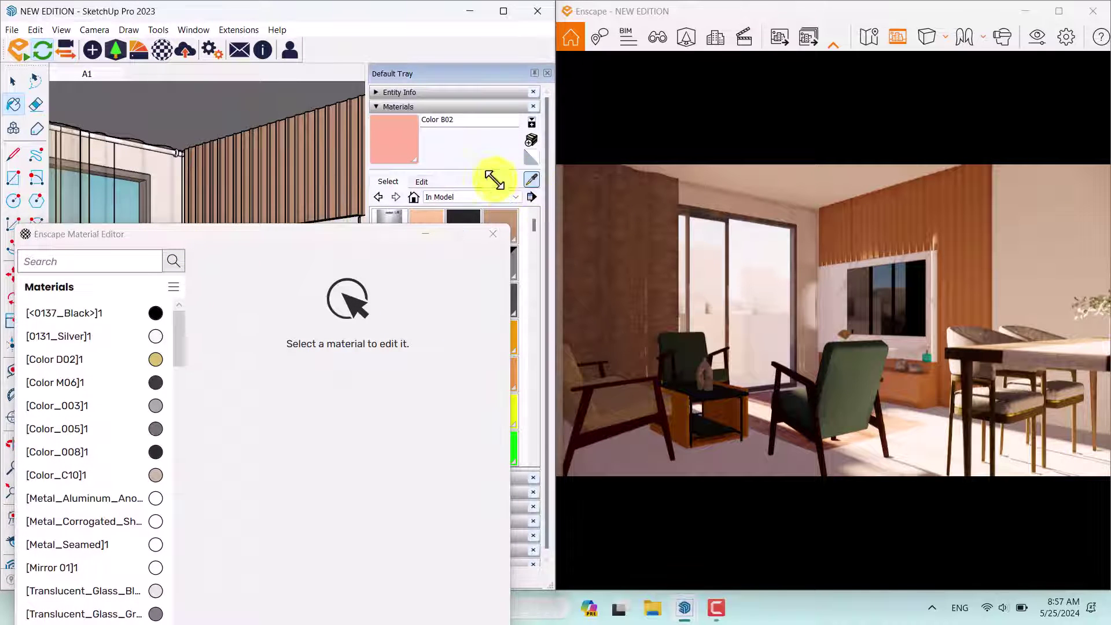
scroll(316, 183, "up", 2)
scroll(316, 183, "up", 2)
left_click(312, 182)
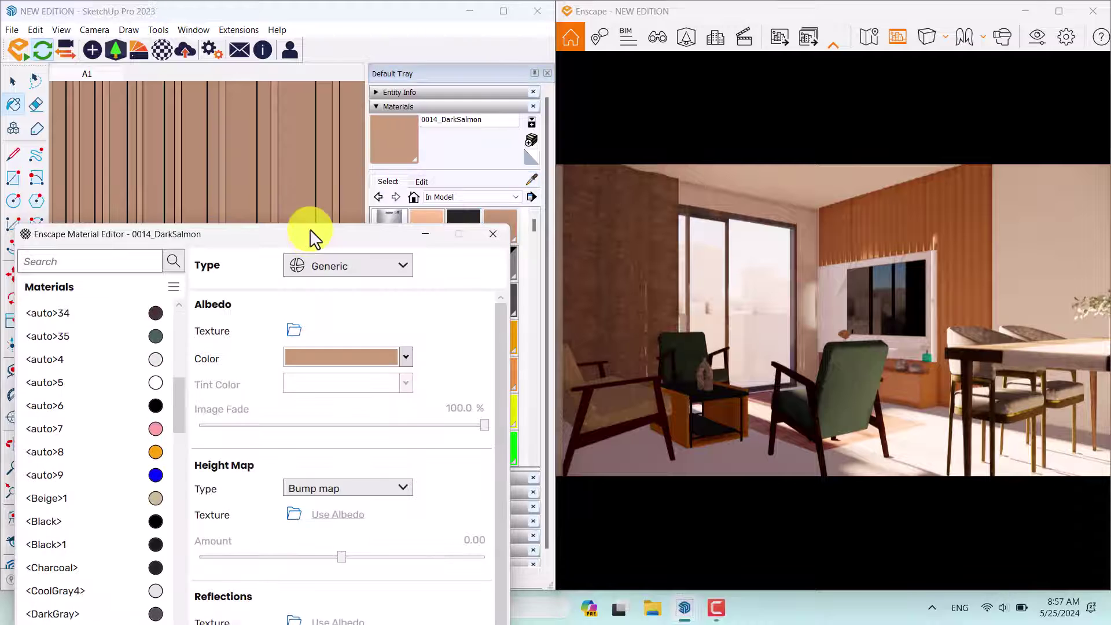
Step: Change the wall material's colour to a lighter grey
left_click_drag(315, 235, 312, 113)
left_click(388, 228)
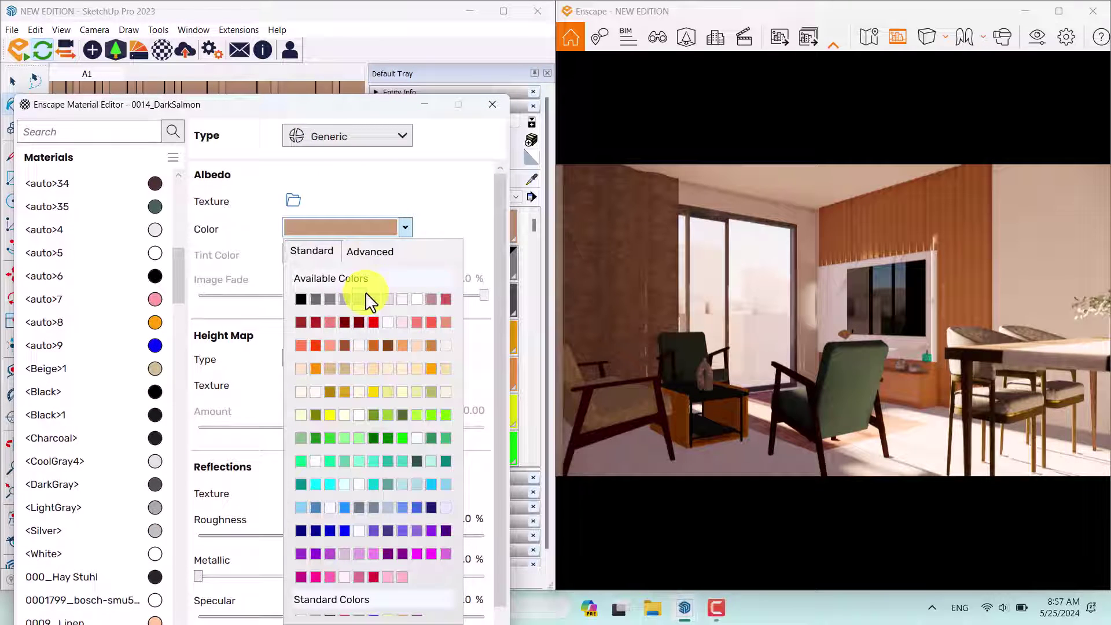
left_click(332, 301)
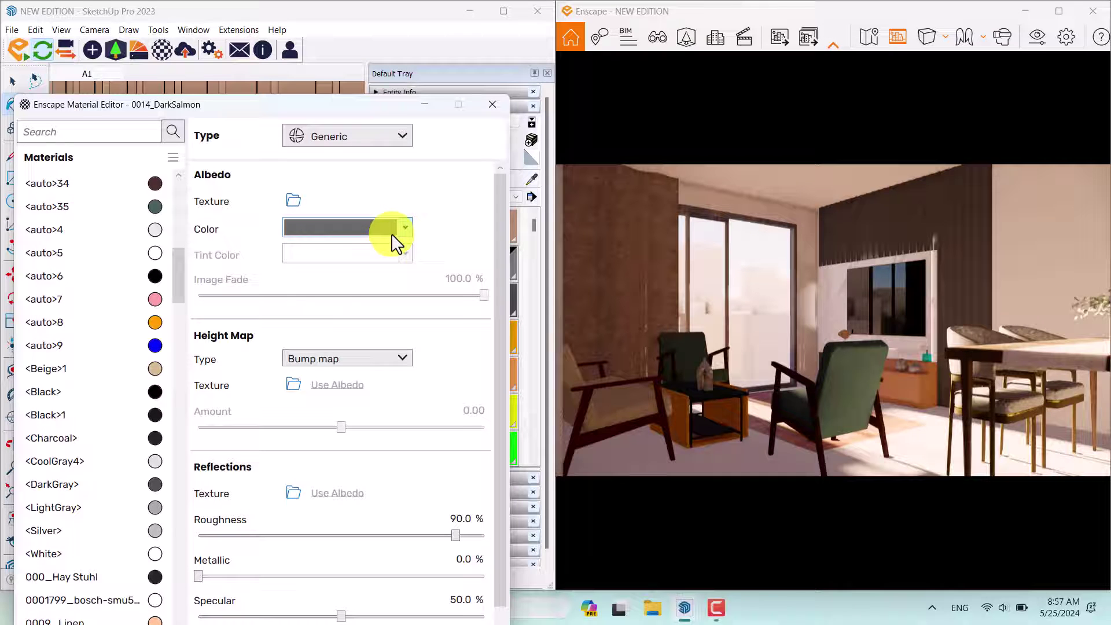
left_click(391, 232)
left_click(343, 300)
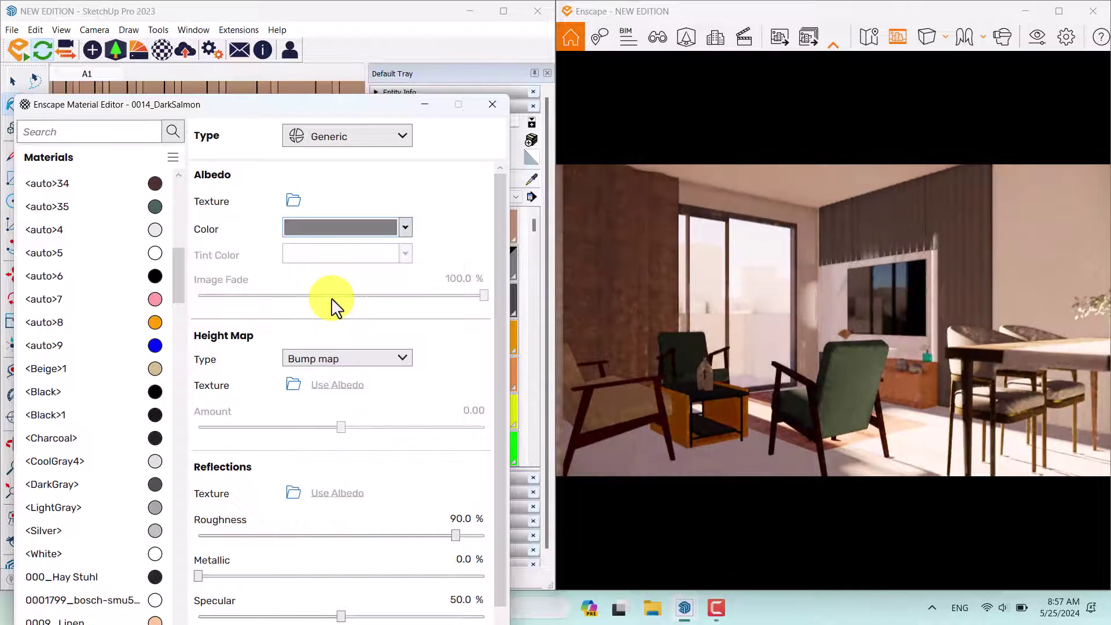
Step: Set the wall material to 26% roughness, 5% metallic and 60% specular
left_click_drag(457, 537, 262, 538)
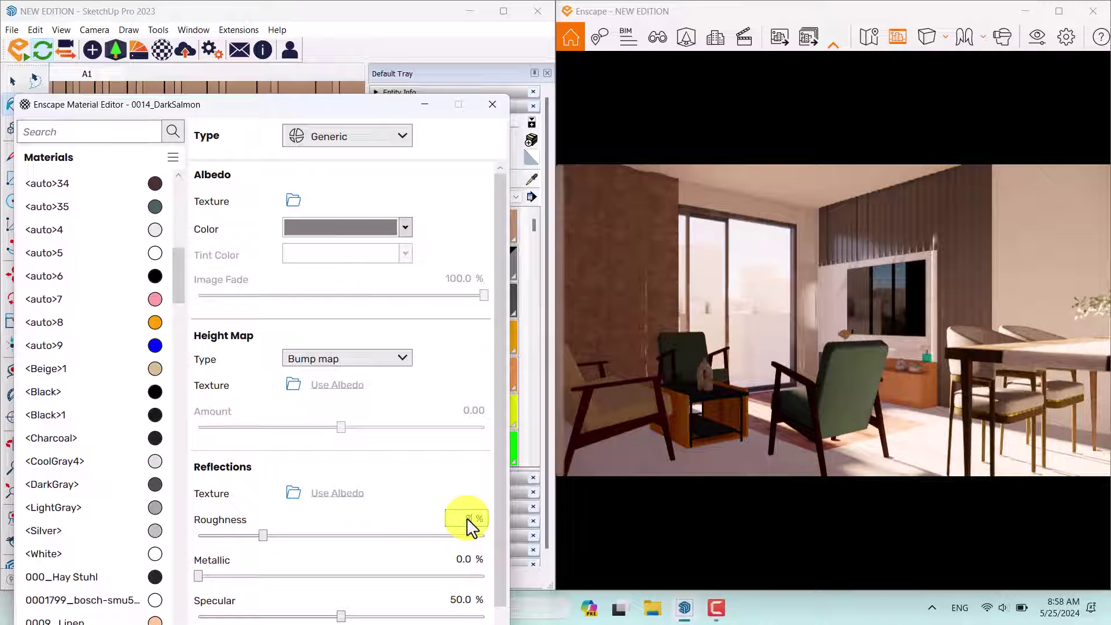
type("26")
key("Return")
left_click(466, 558)
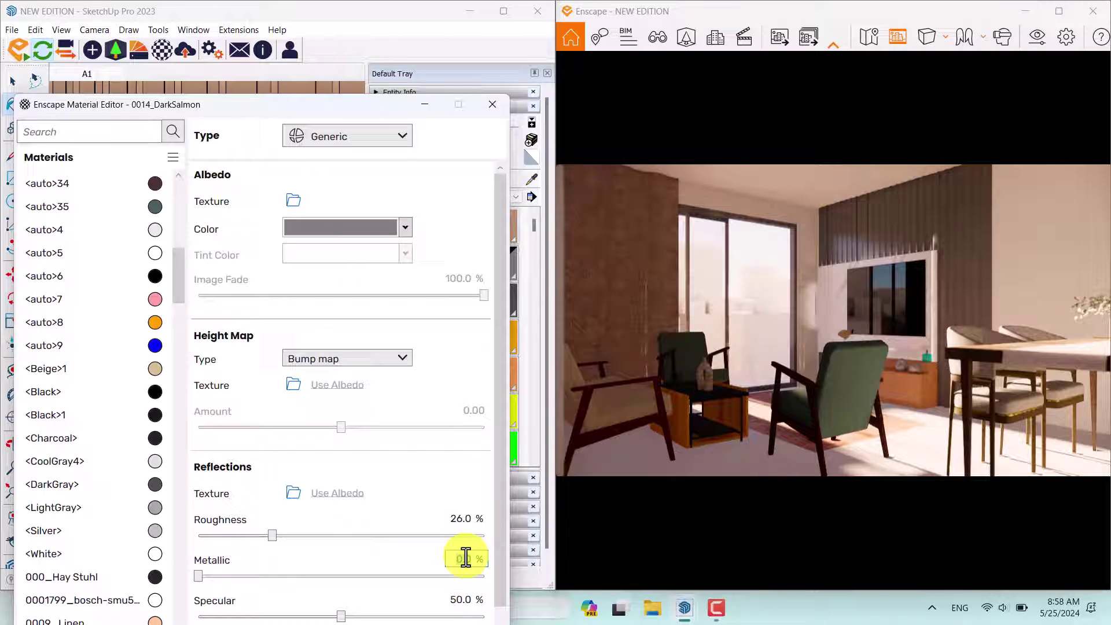
type("5")
key("Return")
left_click(465, 599)
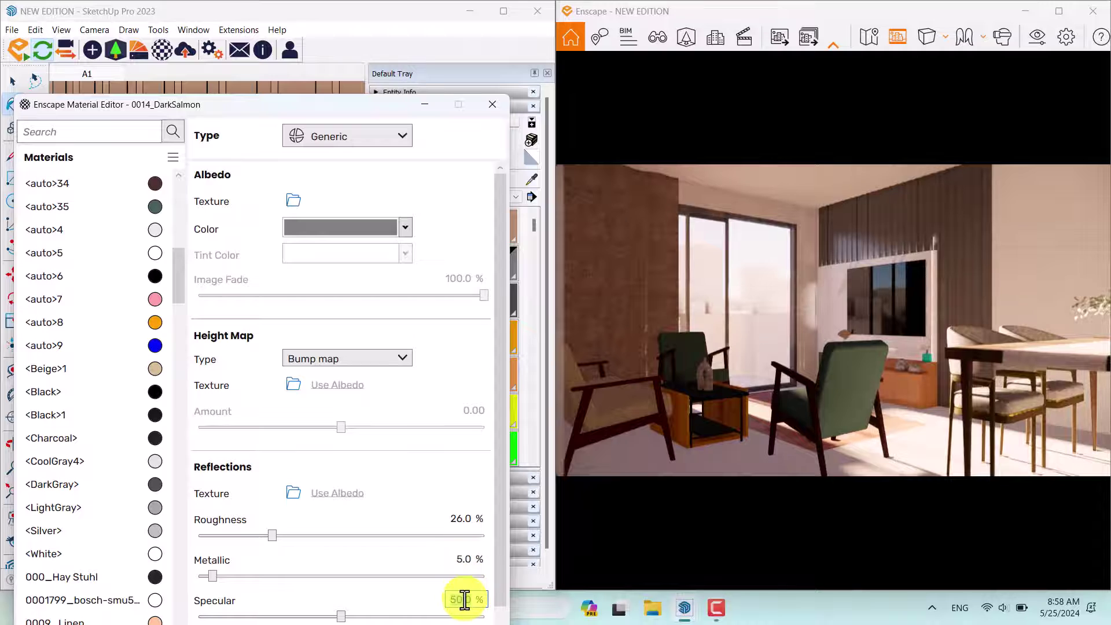
type("60")
key("Return")
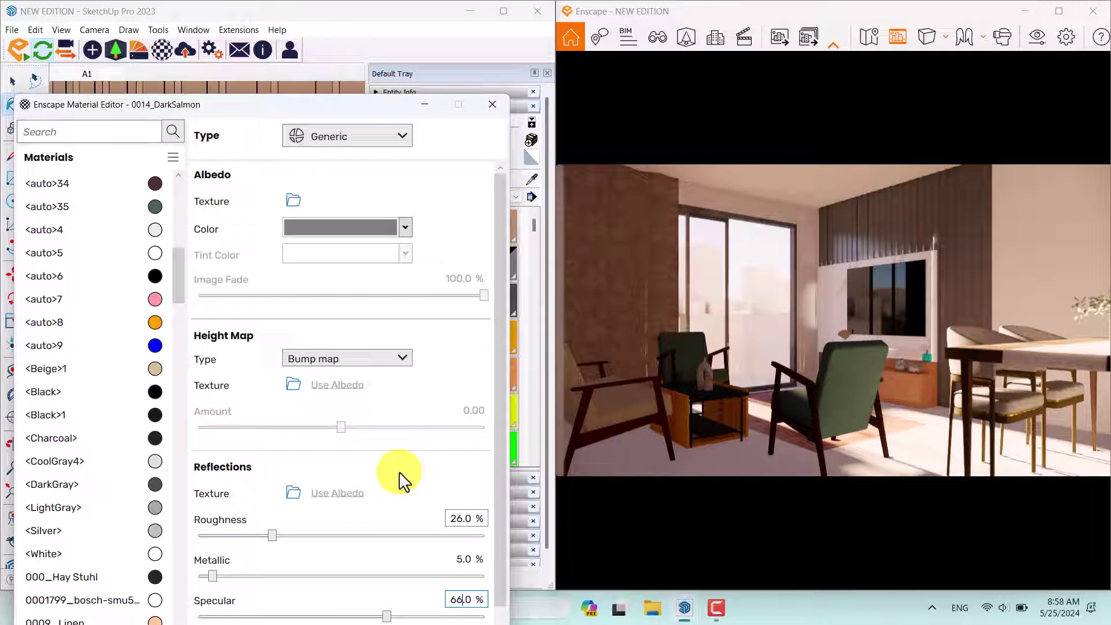
left_click_drag(355, 110, 457, 211)
Step: Sample the marble wall's Material4 into the Enscape Material Editor
left_click(531, 180)
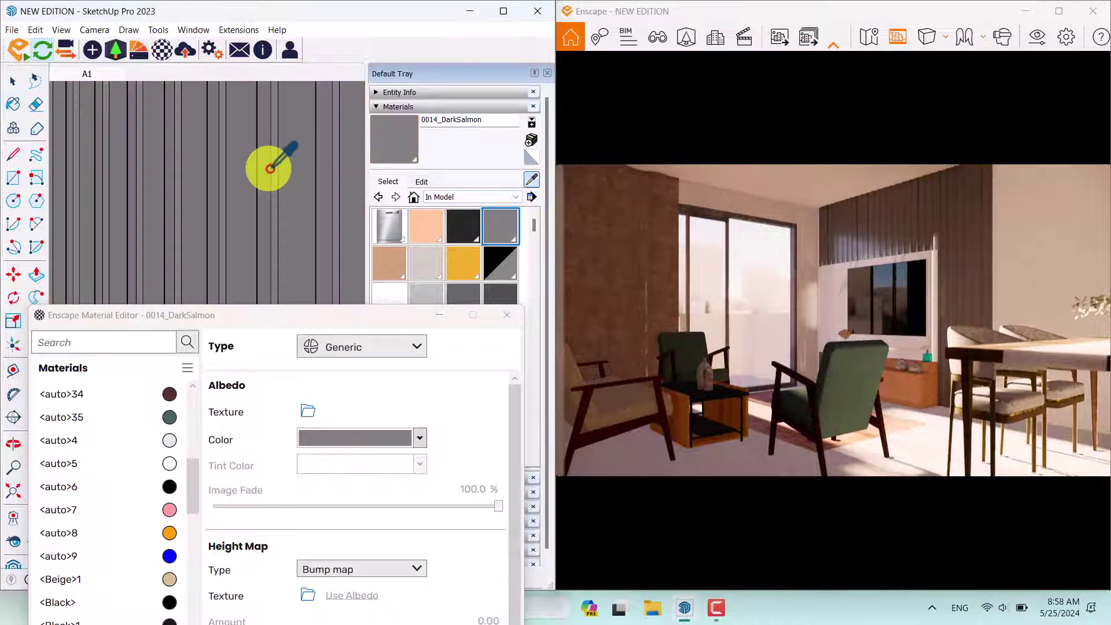
mouse_move(270, 173)
middle_mouse_down()
mouse_move(278, 236)
mouse_move(278, 129)
mouse_move(255, 200)
mouse_move(265, 179)
middle_mouse_up()
scroll(266, 178, "up", 2)
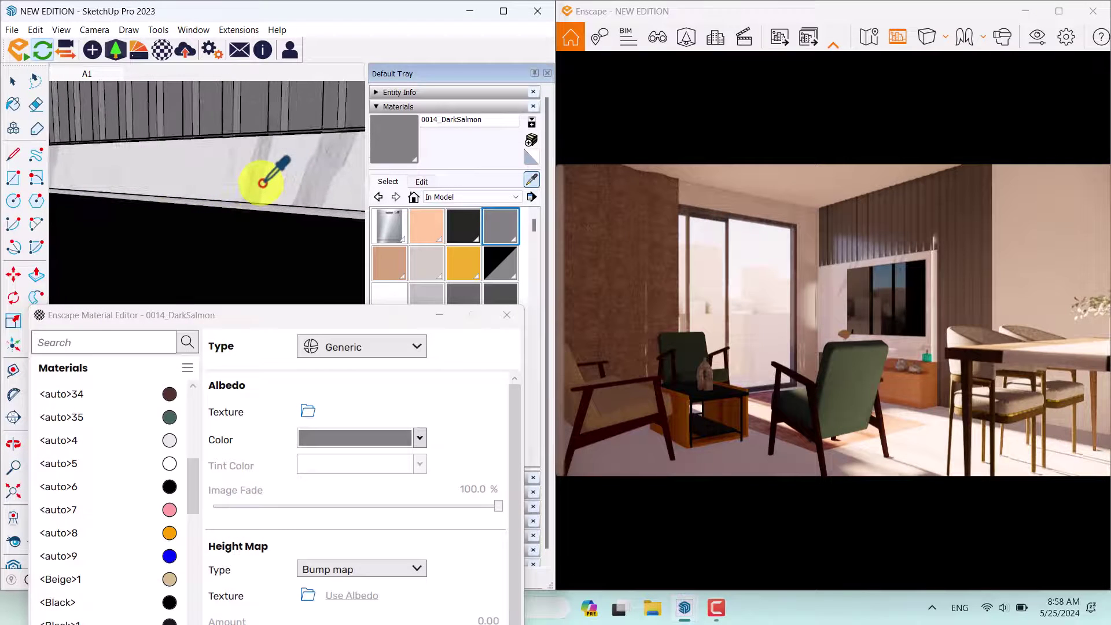
left_click(265, 178)
left_click_drag(313, 307, 307, 103)
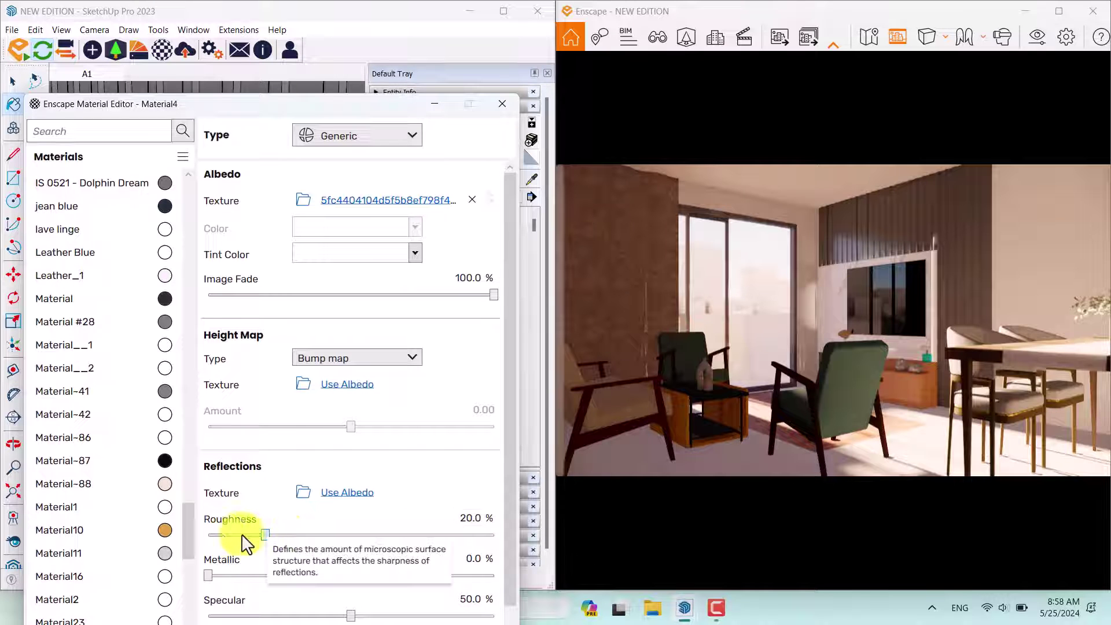
Step: Give the marble 24% roughness, 44% metallic and a faint light tint
left_click_drag(248, 538, 185, 541)
left_click(471, 558)
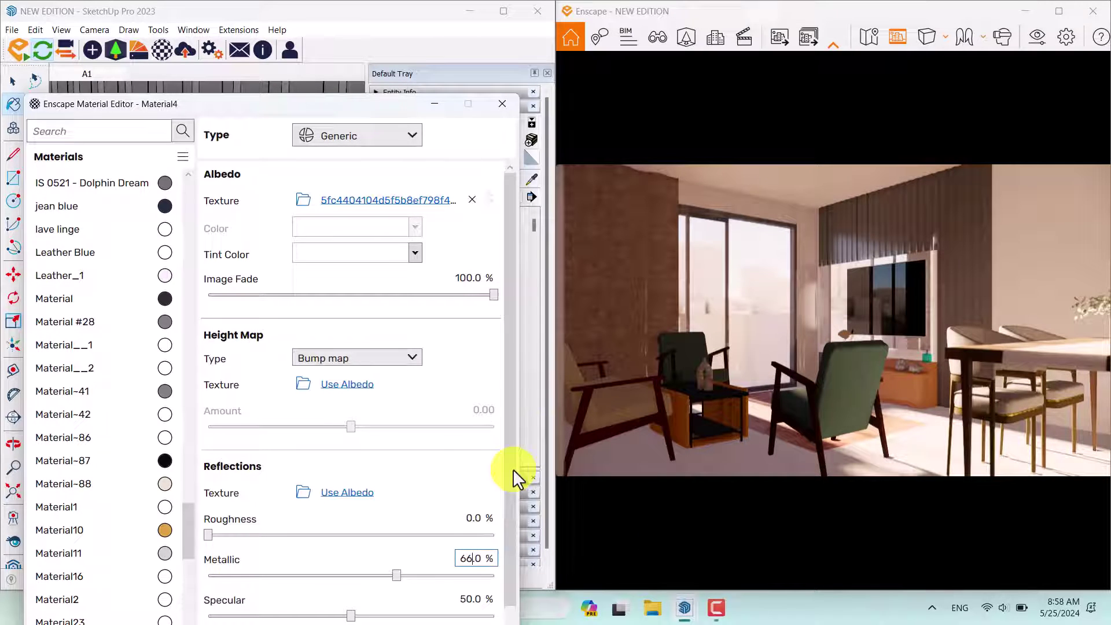
left_click(476, 518)
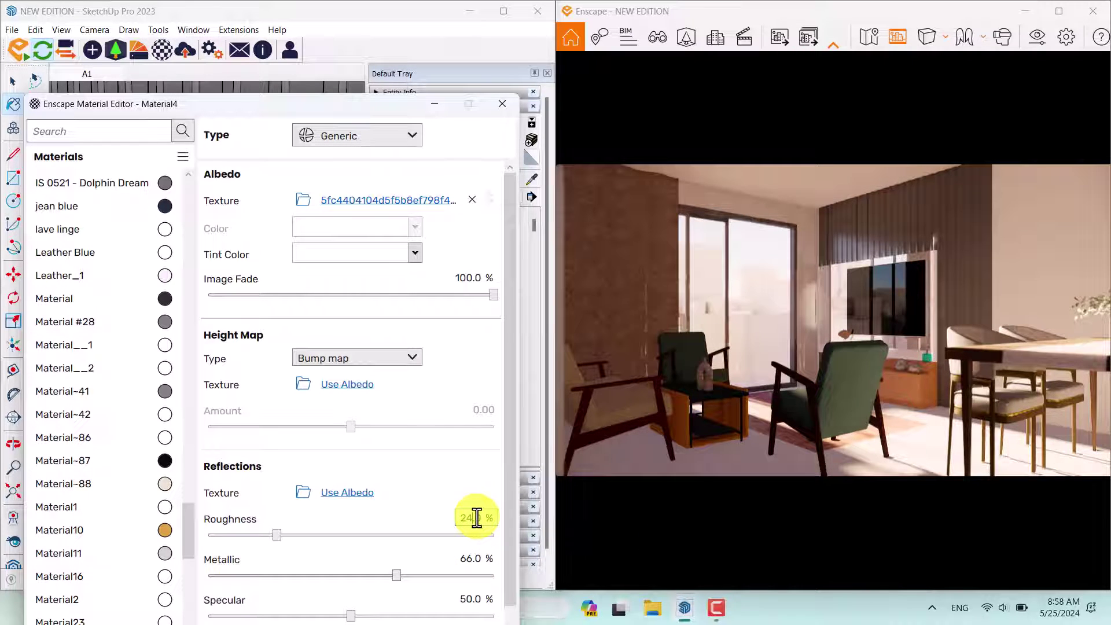
type("24")
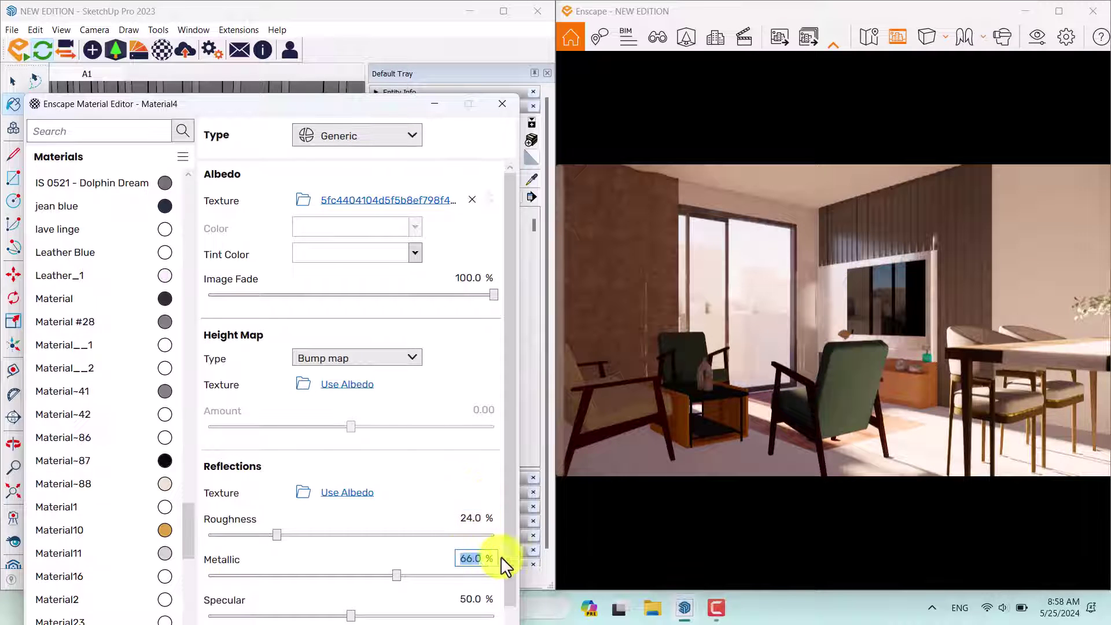
type("44")
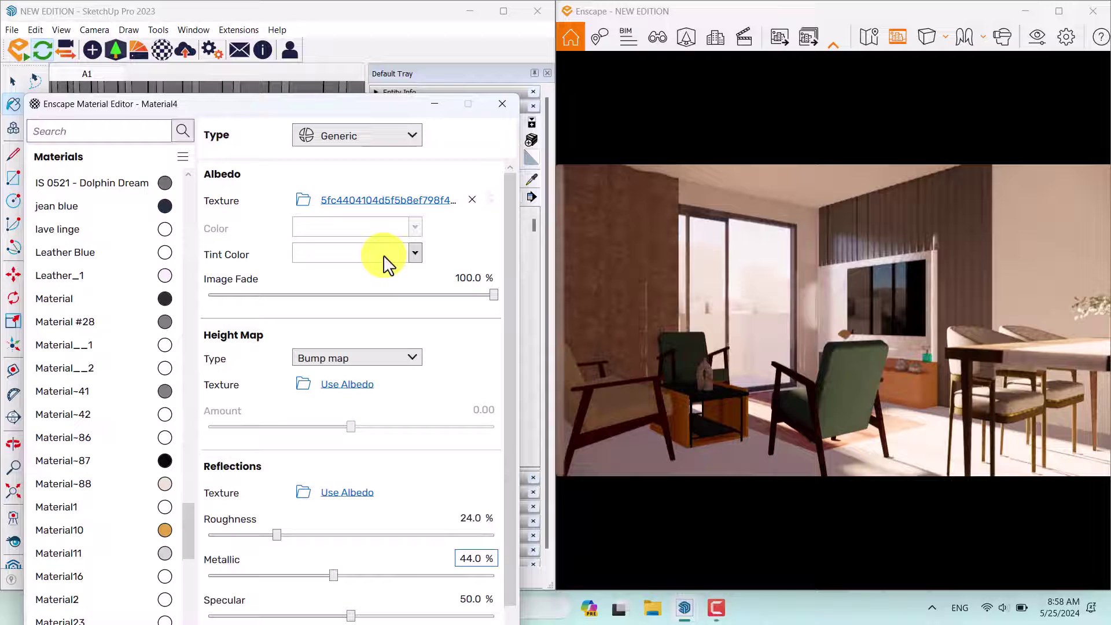
left_click(414, 252)
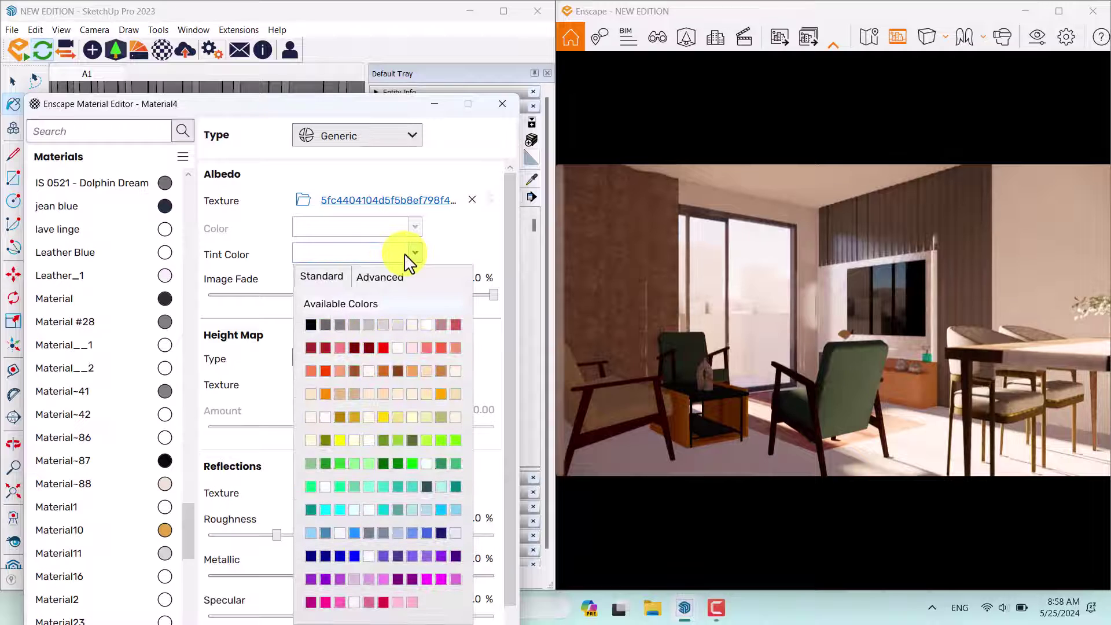
left_click(417, 328)
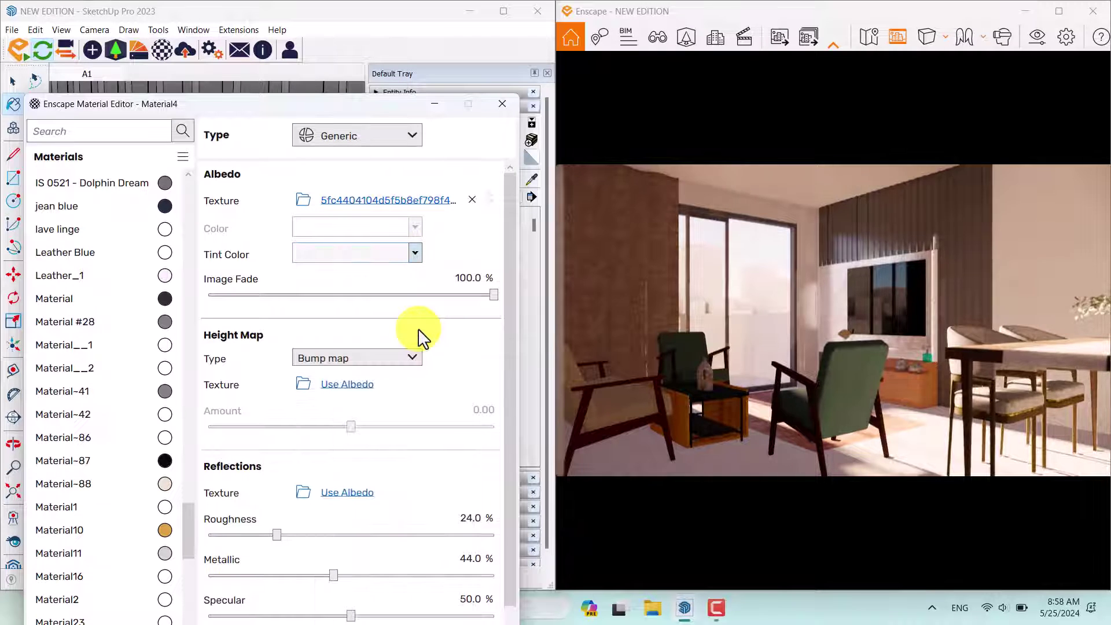
Step: Rotate the marble's albedo texture to 45°
left_click(485, 203)
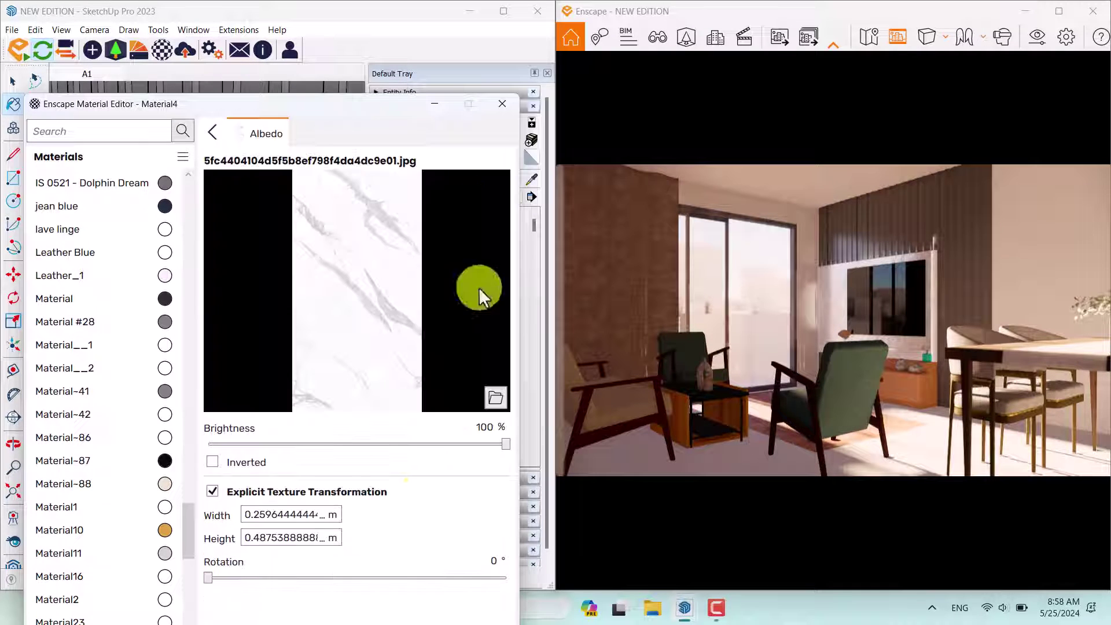
left_click(488, 561)
type("45")
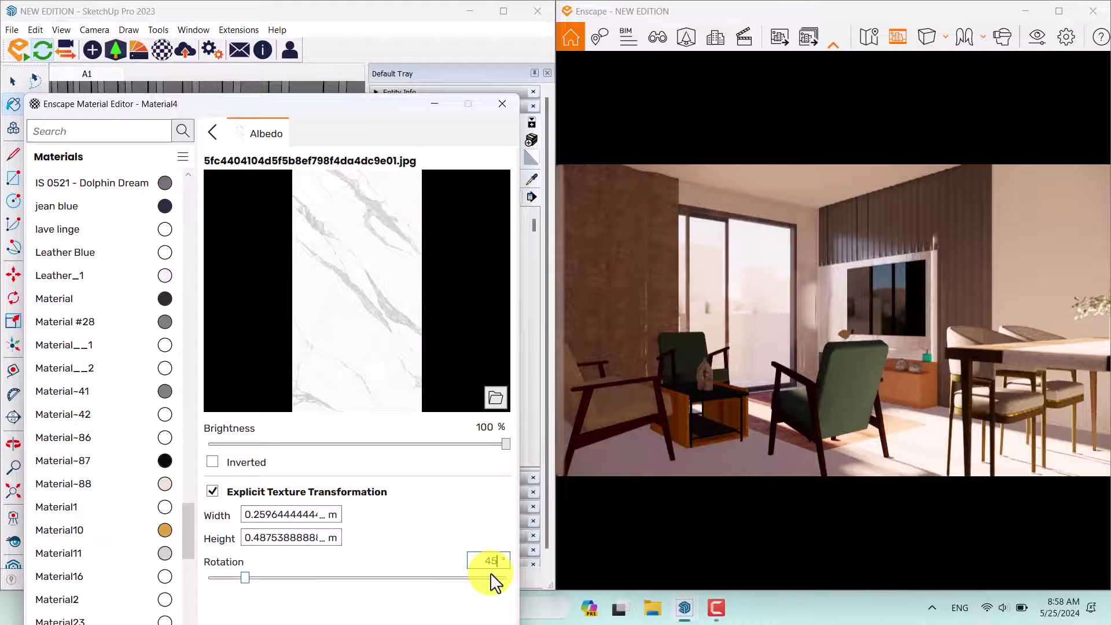
key("Return")
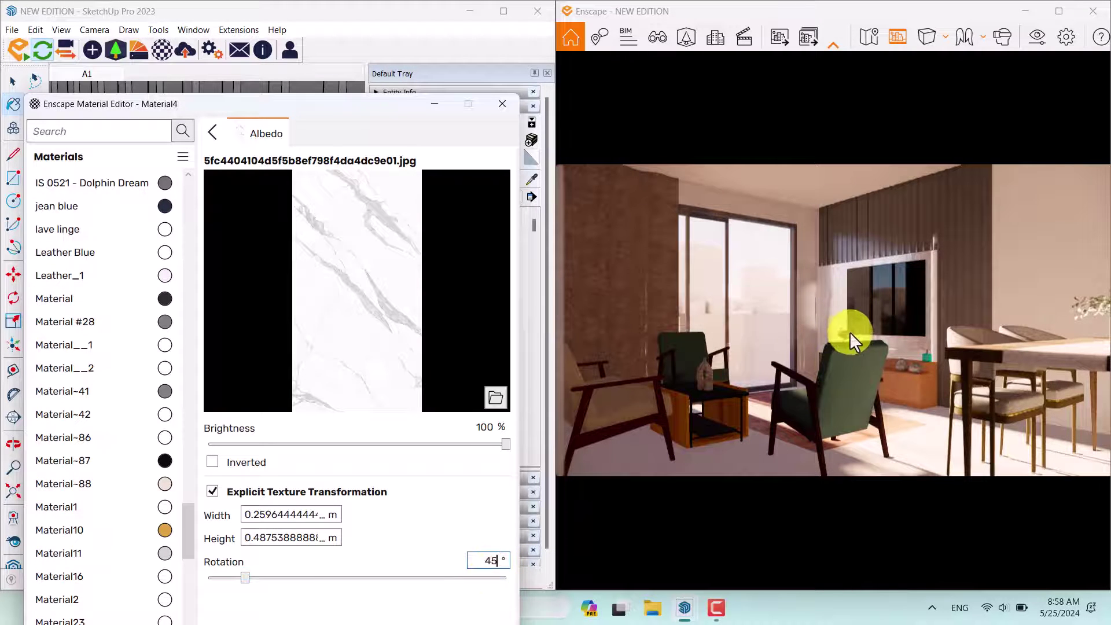
left_click(214, 133)
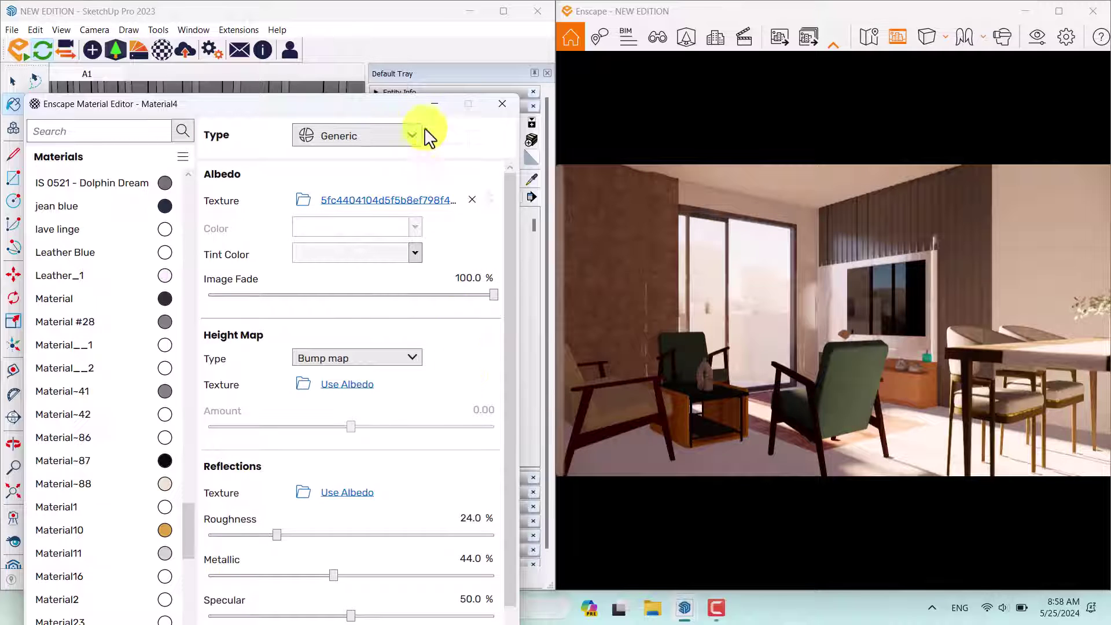
left_click_drag(389, 105, 408, 375)
Step: Sample the black TV panel's <0137_Black>1 material into the editor
left_click(531, 180)
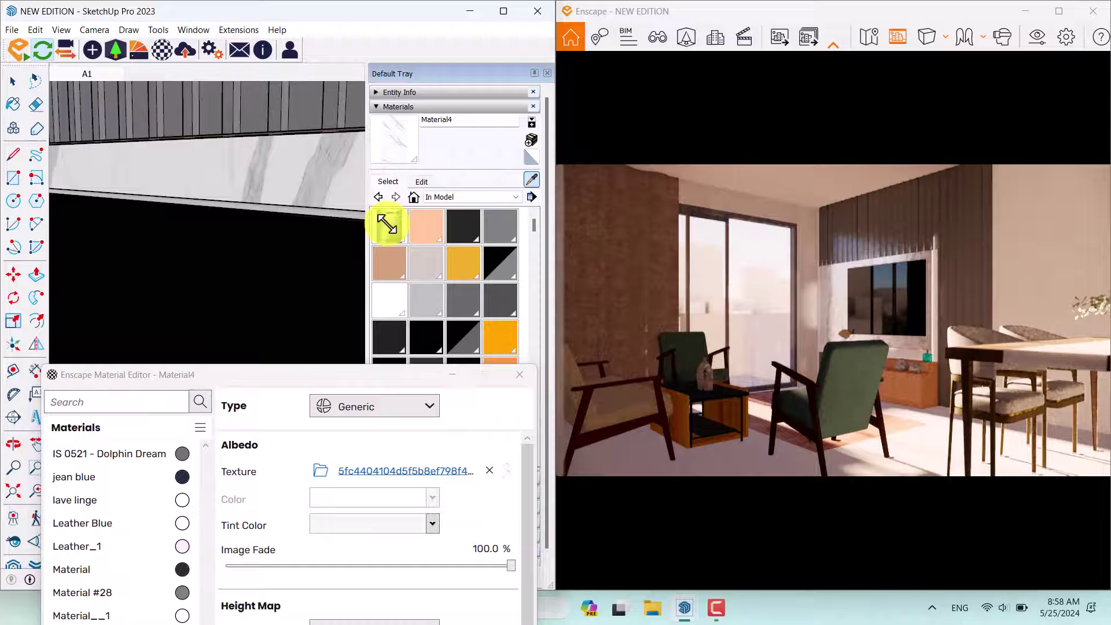
scroll(272, 255, "up", 2)
mouse_move(272, 255)
middle_mouse_down()
mouse_move(163, 220)
mouse_move(181, 263)
middle_mouse_up()
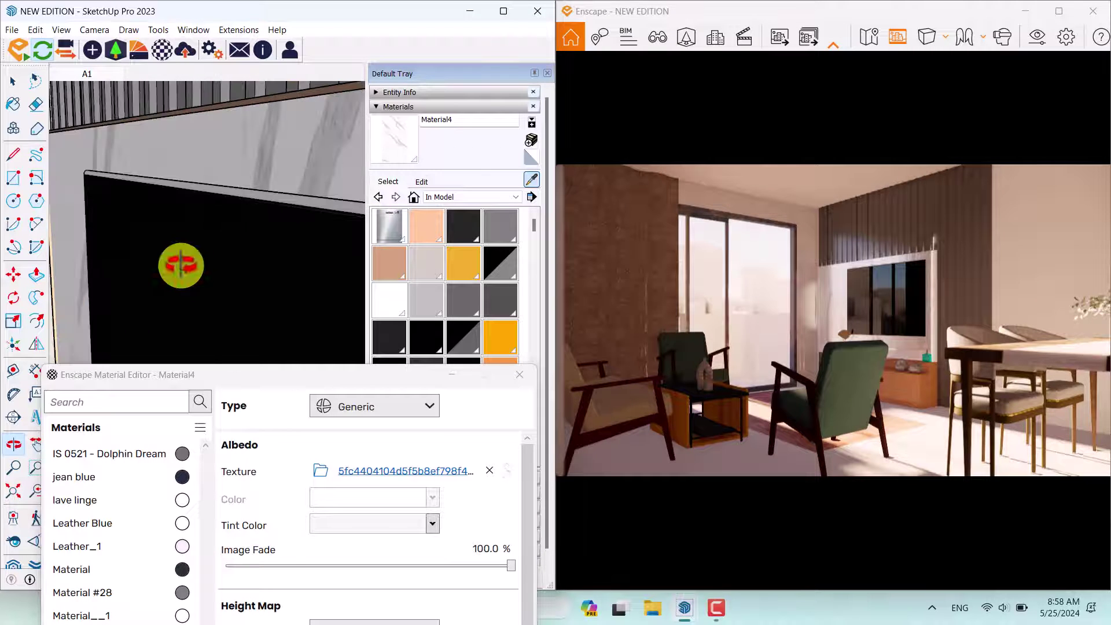
left_click(225, 235)
left_click_drag(263, 368, 225, 66)
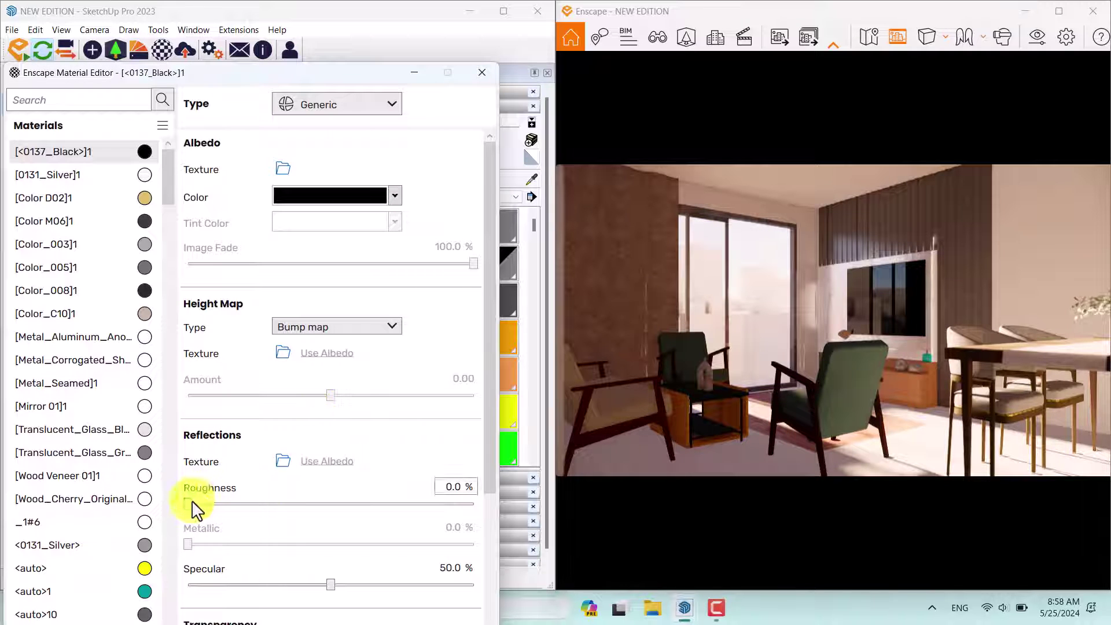
Step: Set the panel to 16% roughness, 4% metallic and Cutout transparency
left_click_drag(190, 503, 241, 503)
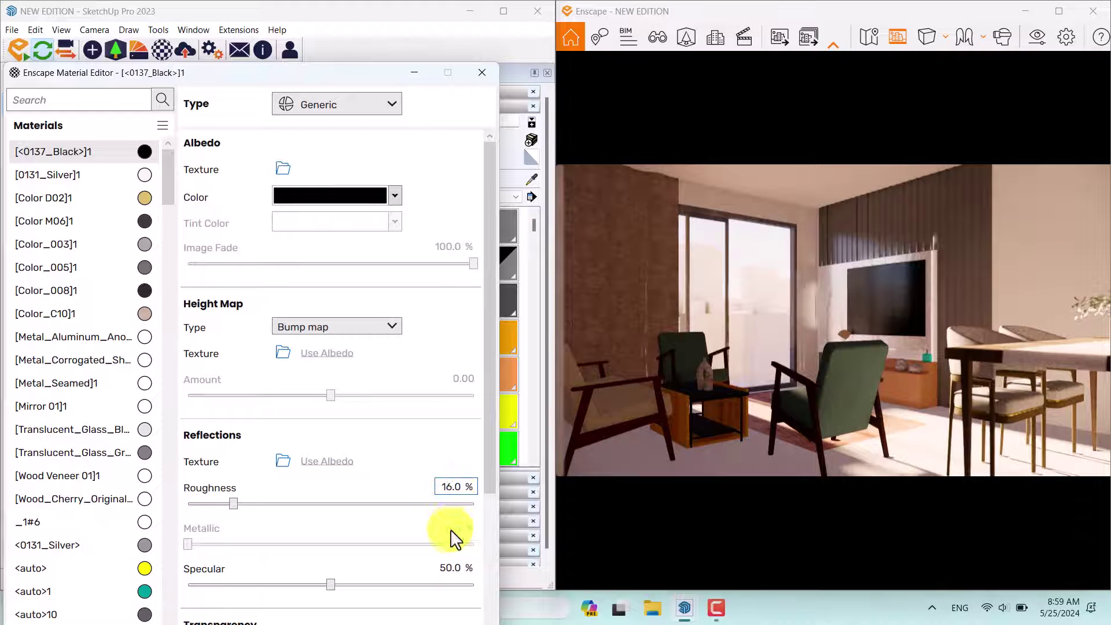
scroll(488, 409, "down", 3)
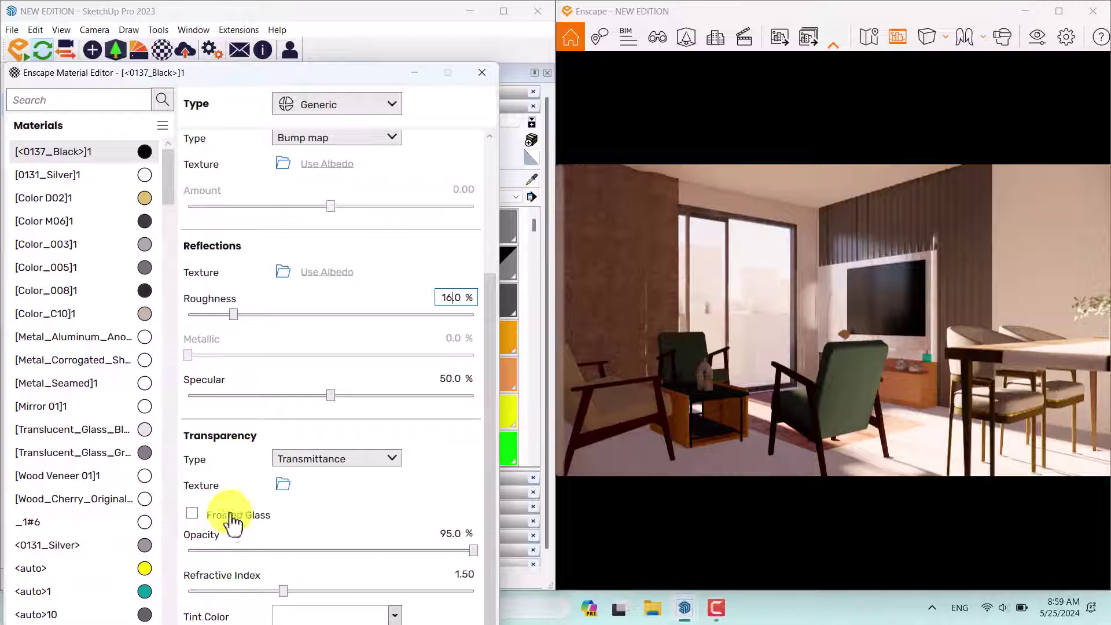
left_click(292, 459)
left_click(295, 473)
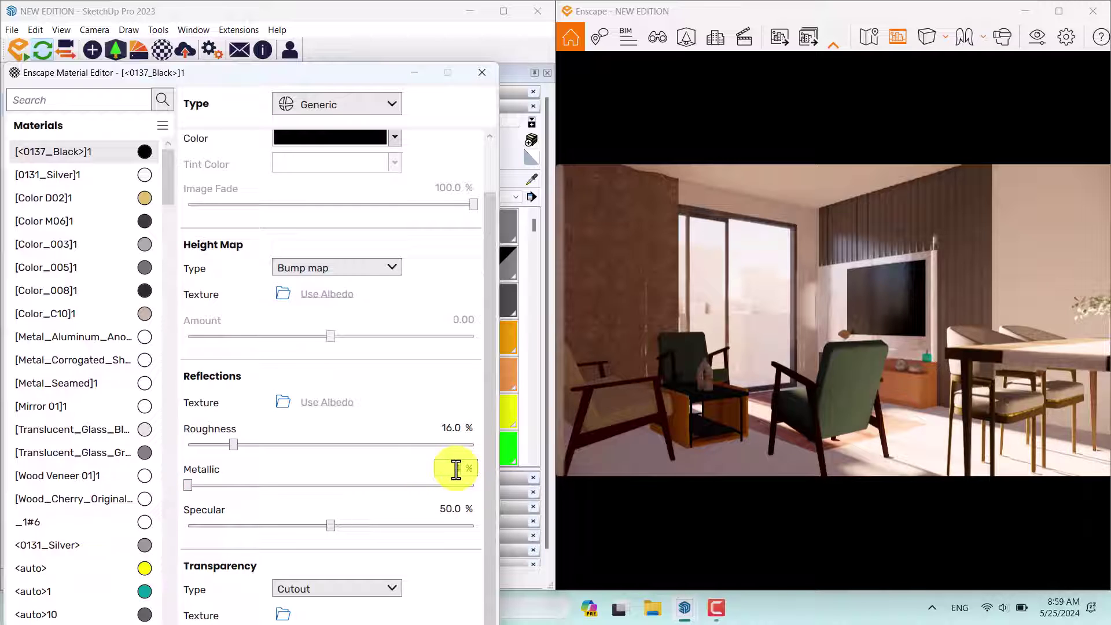
type("4")
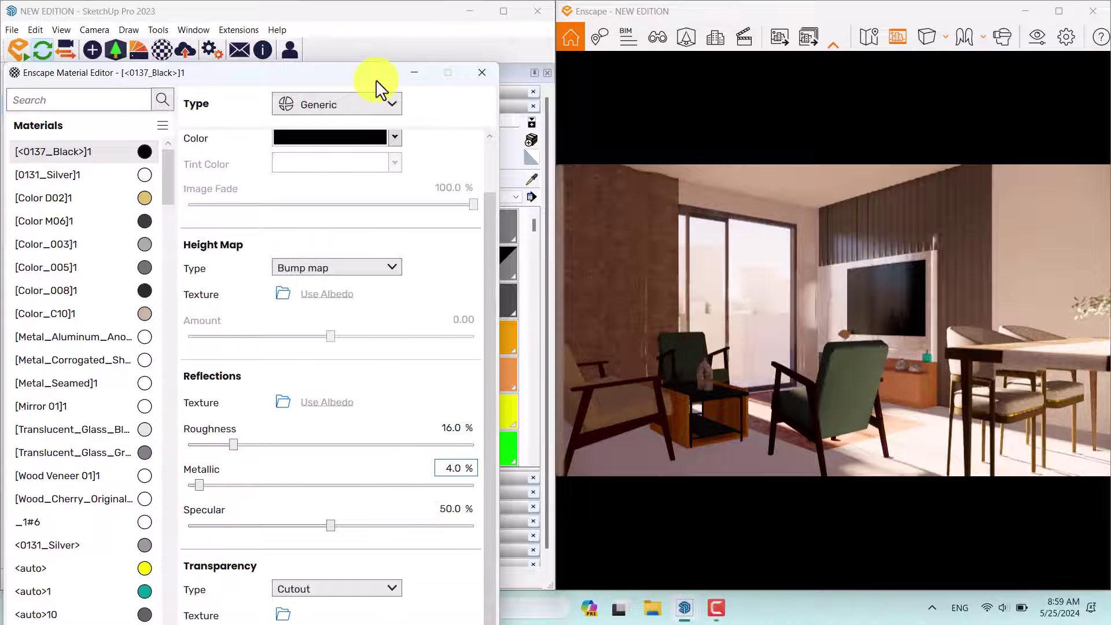
mouse_move(376, 81)
left_mouse_down()
mouse_move(435, 392)
mouse_move(409, 314)
left_mouse_up()
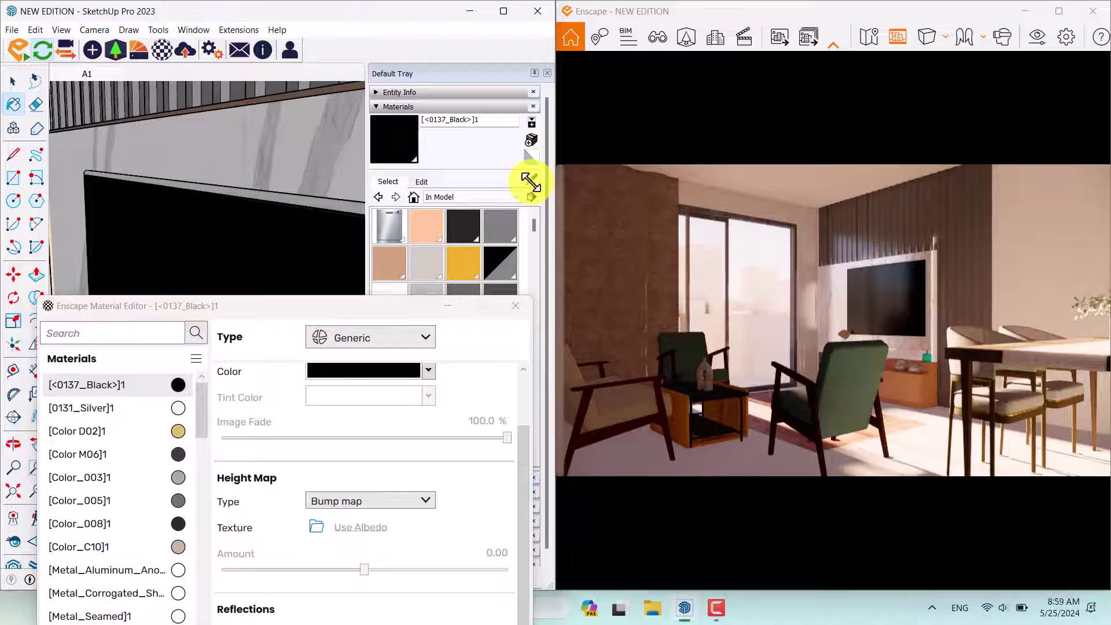
Step: Sample the Carpet_Loop_Low material and lower its opacity to about 16%
mouse_move(273, 206)
middle_mouse_down()
mouse_move(186, 268)
mouse_move(443, 134)
mouse_move(119, 241)
mouse_move(223, 198)
middle_mouse_up()
key("b")
left_click(274, 179, "alt")
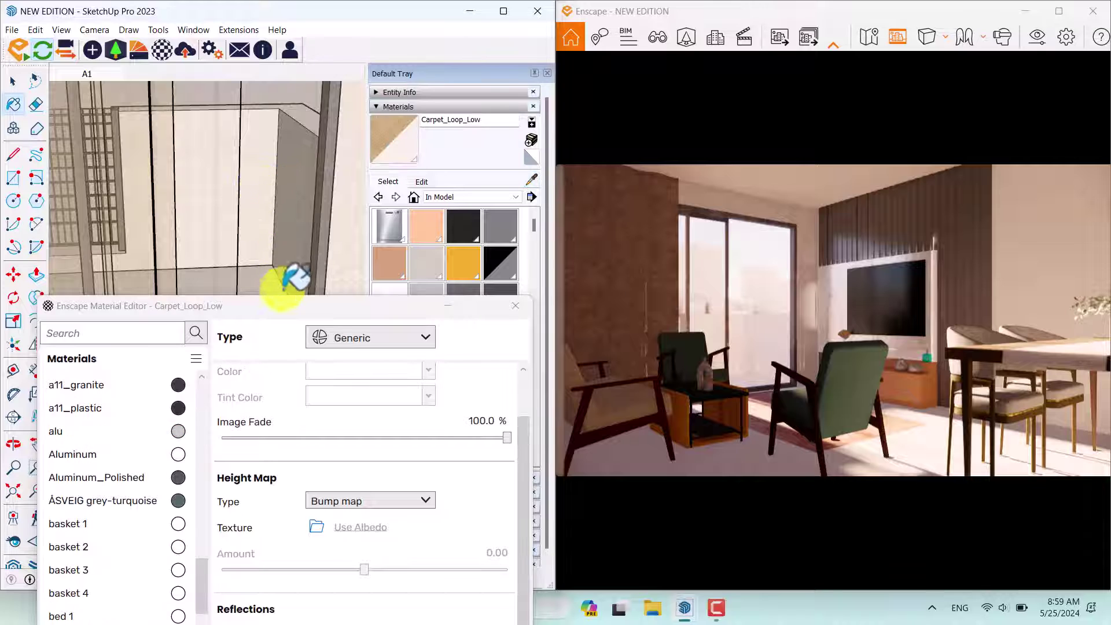
left_click_drag(278, 313, 259, 54)
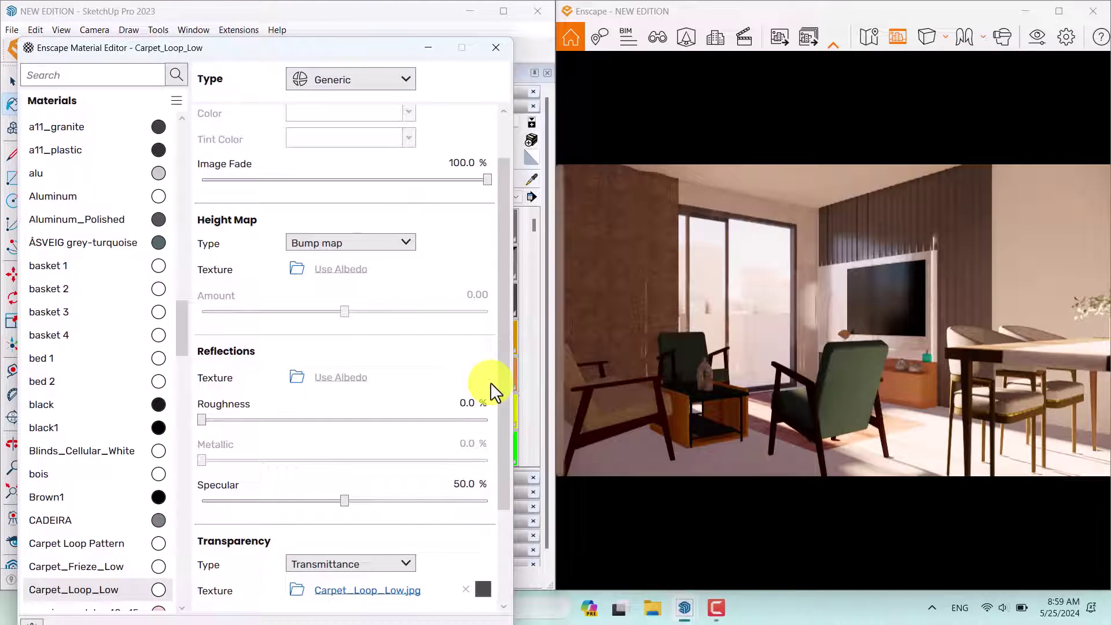
scroll(496, 440, "down", 2)
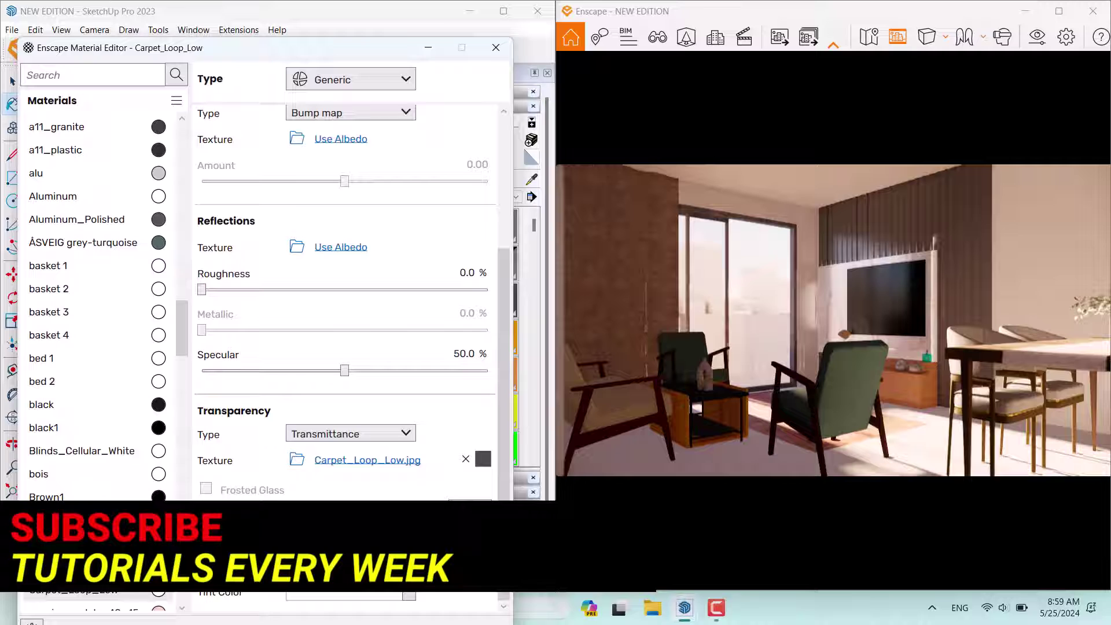
left_click_drag(295, 525, 240, 526)
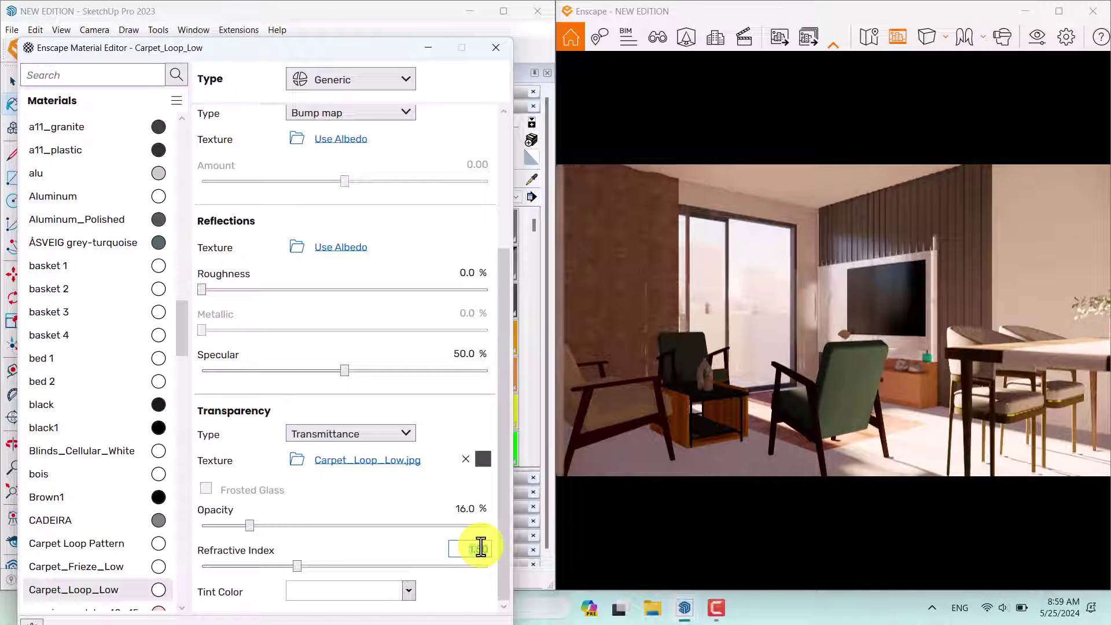
type("1")
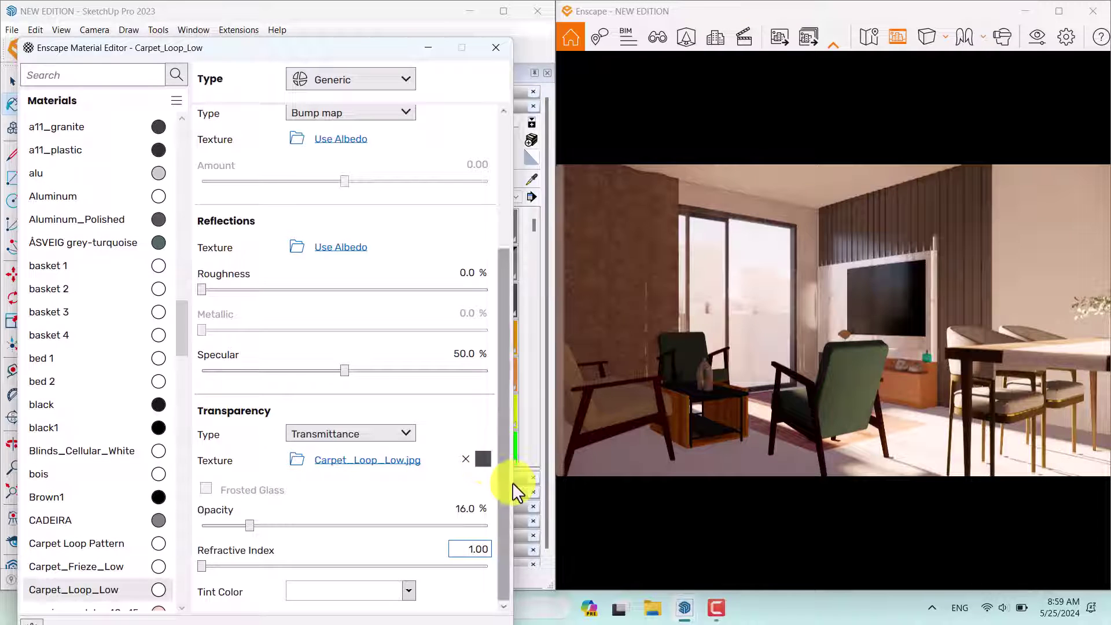
mouse_move(502, 548)
left_mouse_down()
mouse_move(515, 300)
mouse_move(499, 547)
left_mouse_up()
Step: Give the carpet a salmon tint and set its opacity to 10%
left_click(391, 590)
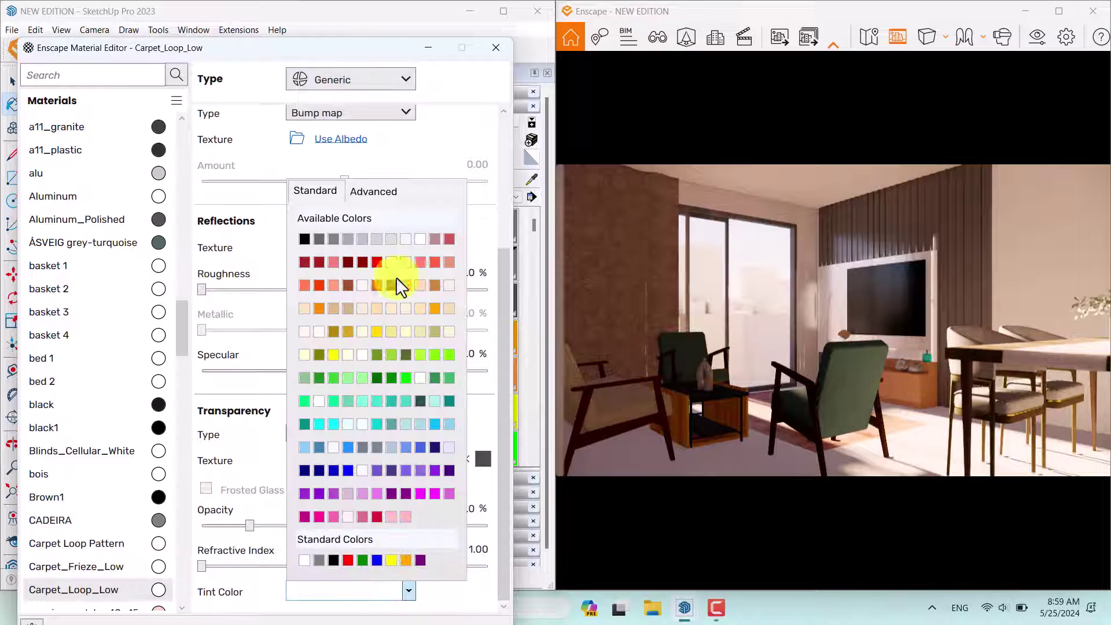
left_click(433, 246)
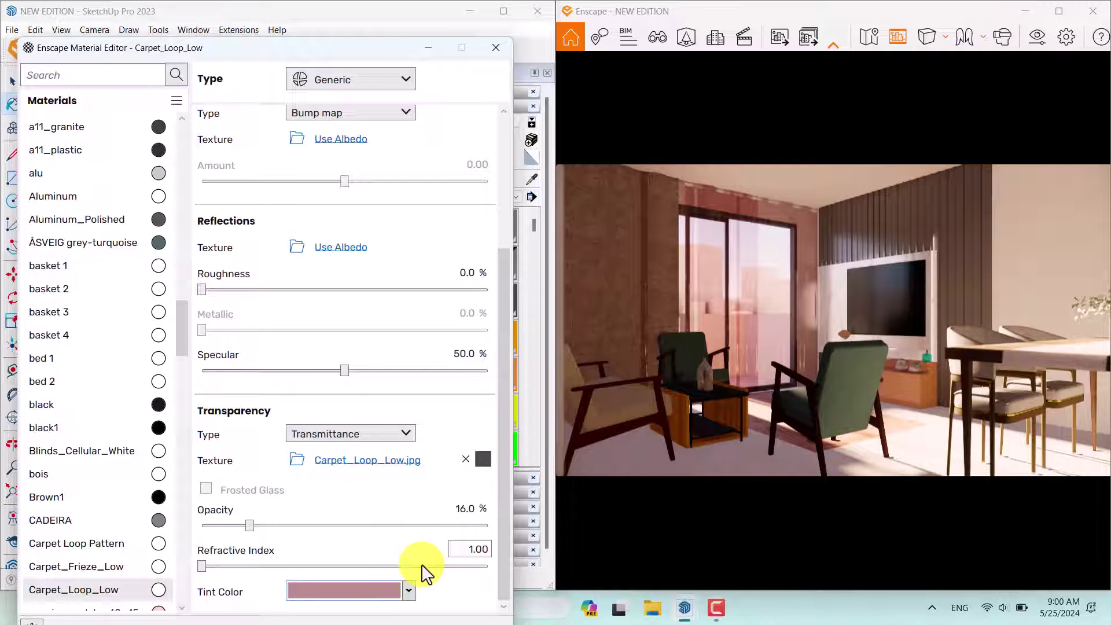
left_click(390, 589)
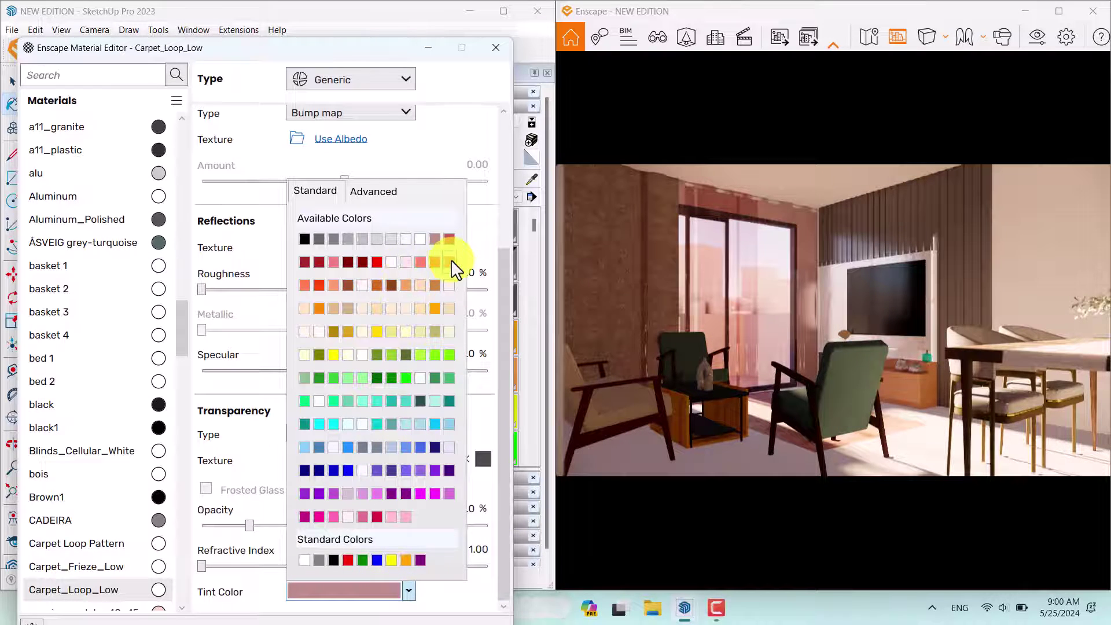
left_click(449, 308)
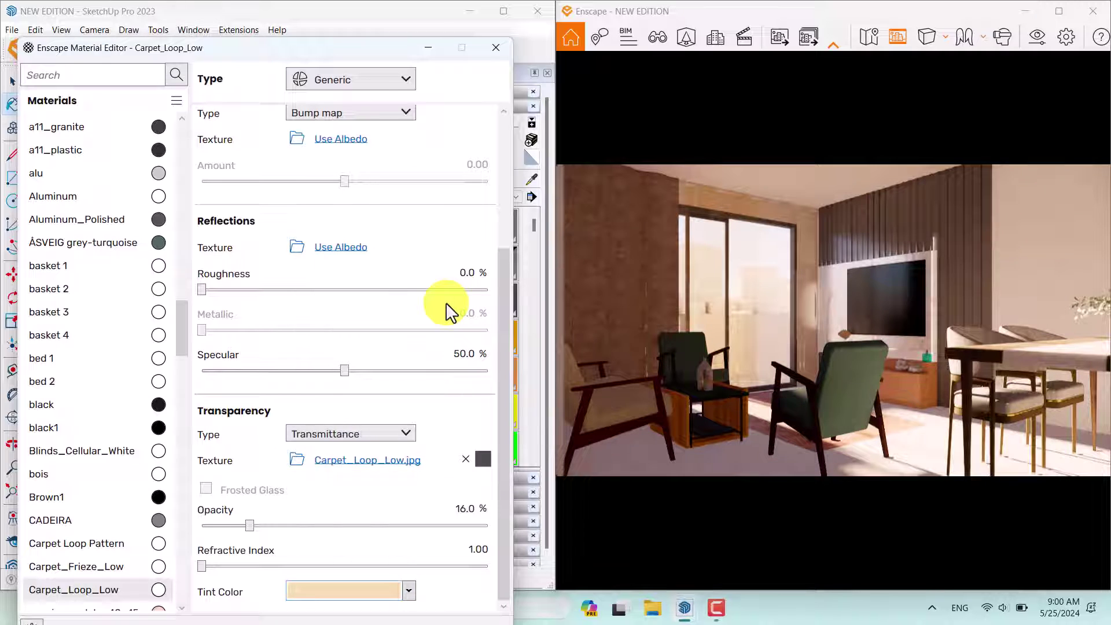
left_click(409, 590)
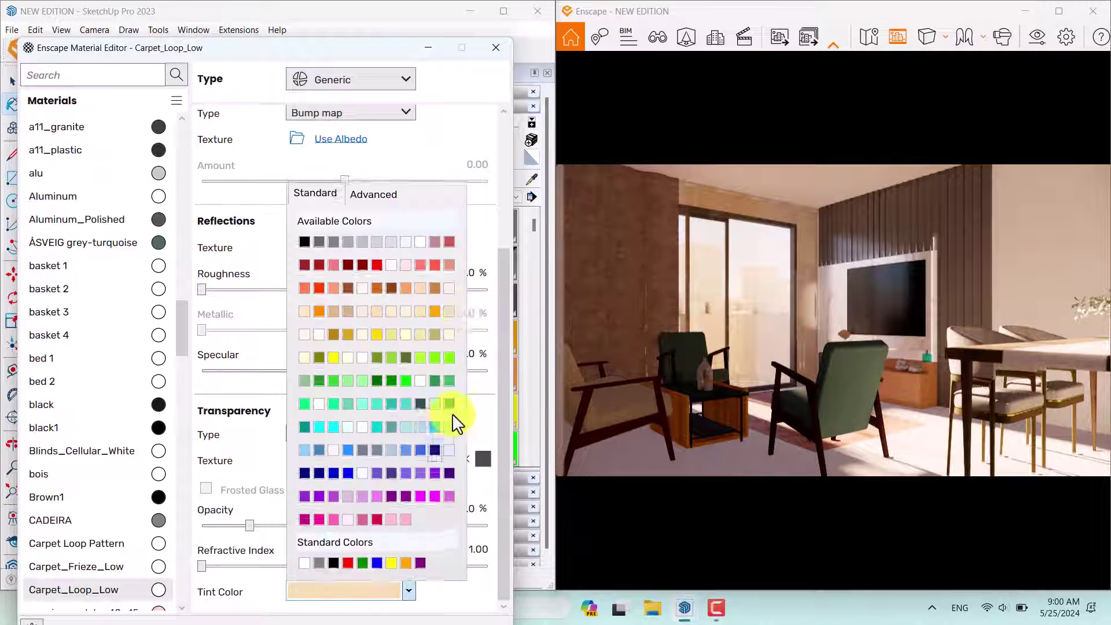
left_click(449, 258)
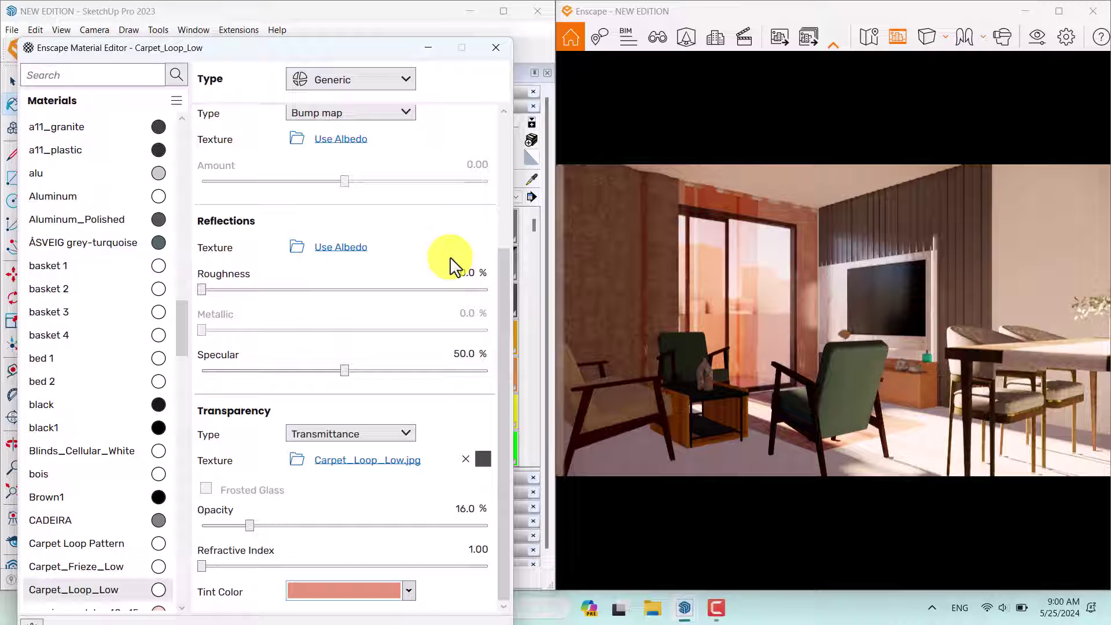
left_click(463, 508)
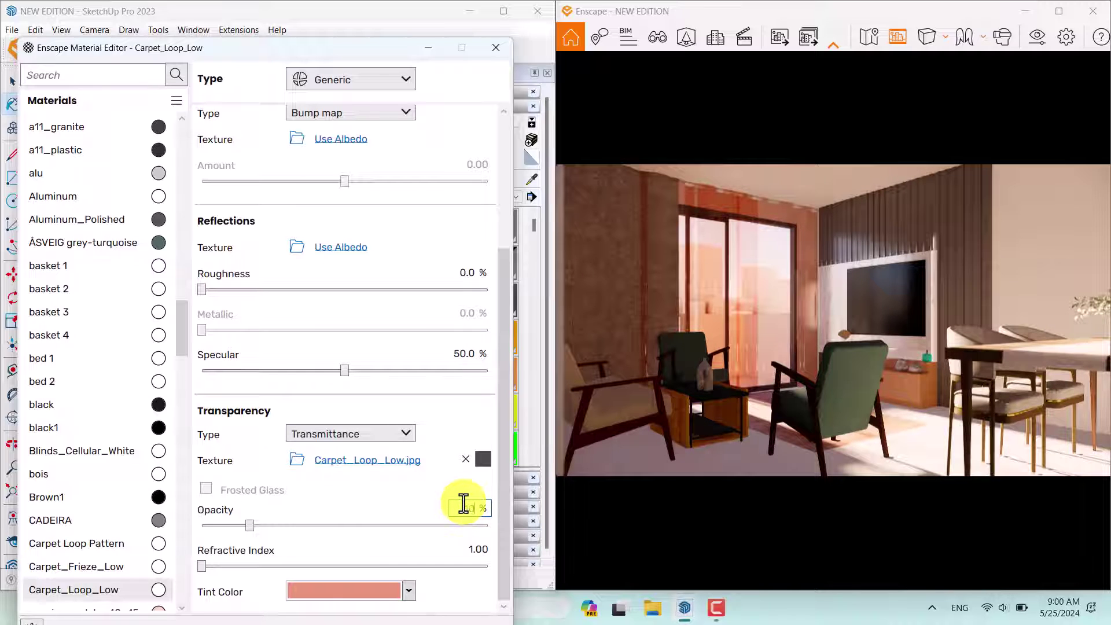
type("10")
key("Return")
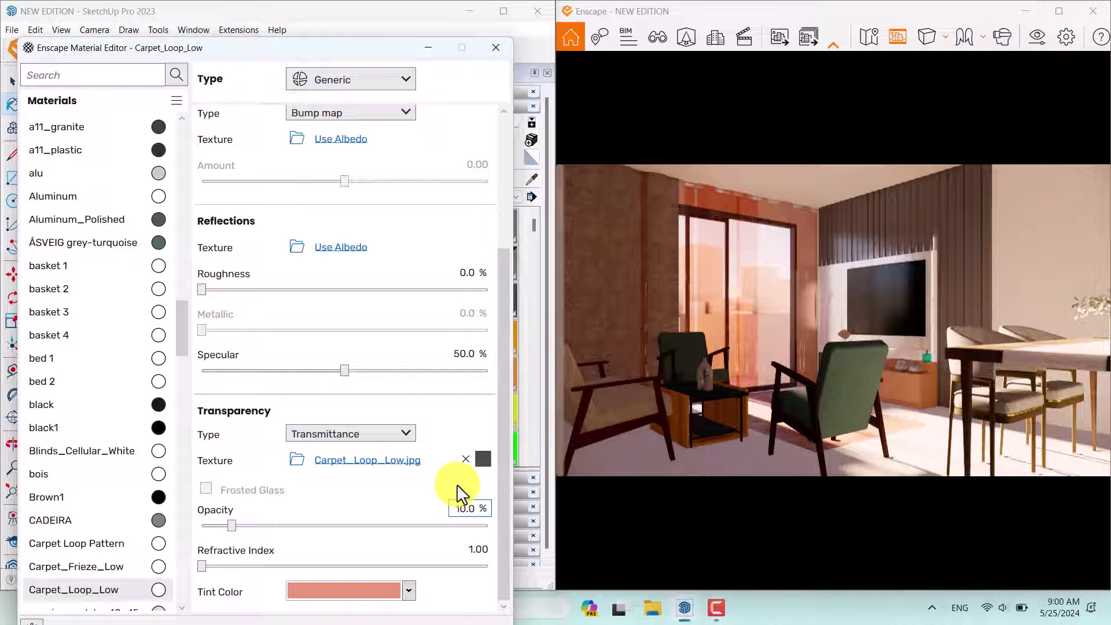
Step: Set the Carpet_Frieze_Low albedo texture height to 0.36 m
left_click_drag(354, 49, 449, 350)
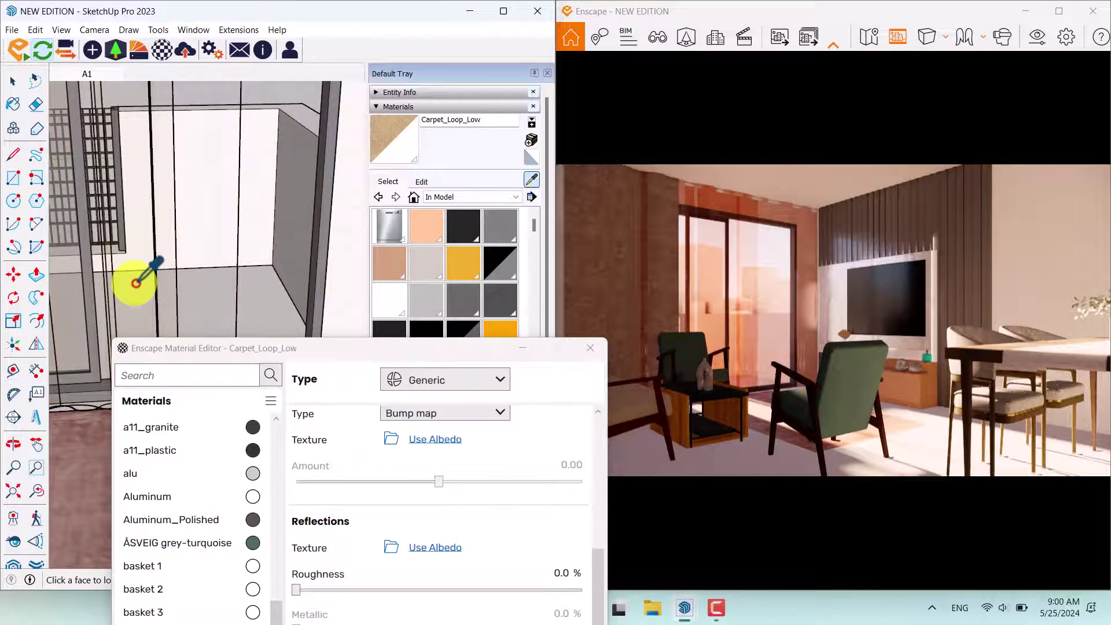
mouse_move(144, 278)
middle_mouse_down()
mouse_move(481, 278)
mouse_move(159, 208)
mouse_move(179, 228)
middle_mouse_up()
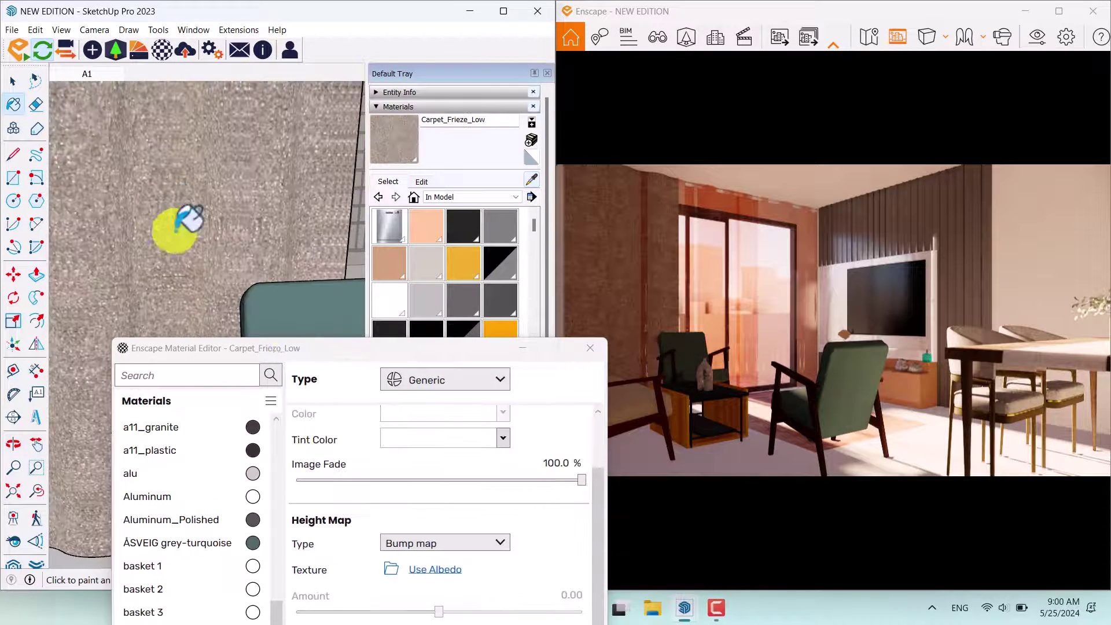
left_click_drag(315, 348, 192, 82)
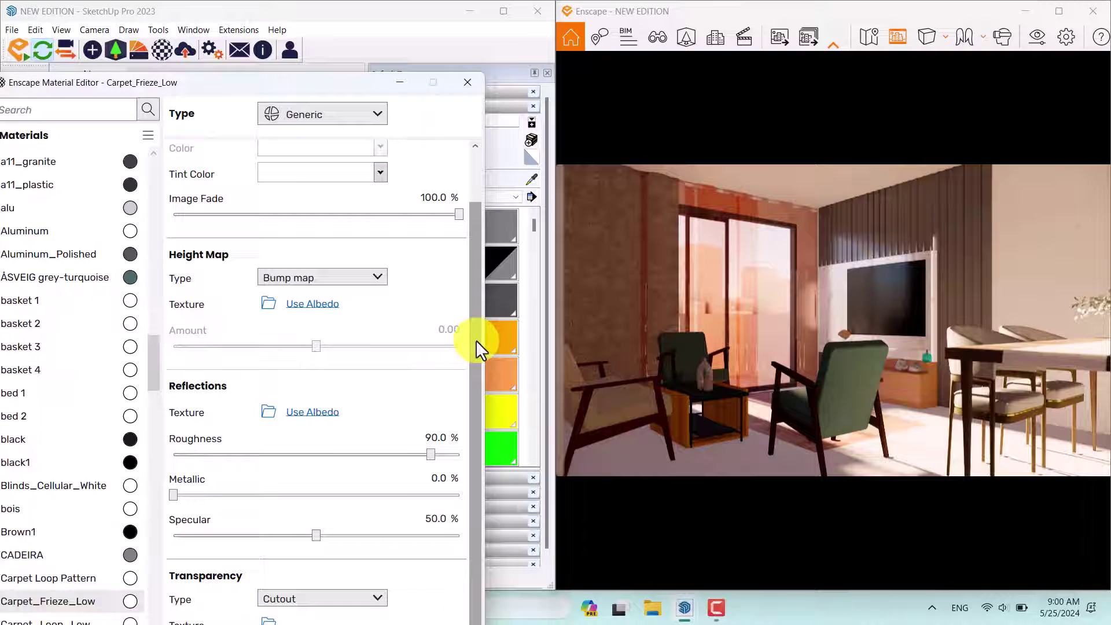
left_click_drag(470, 315, 472, 164)
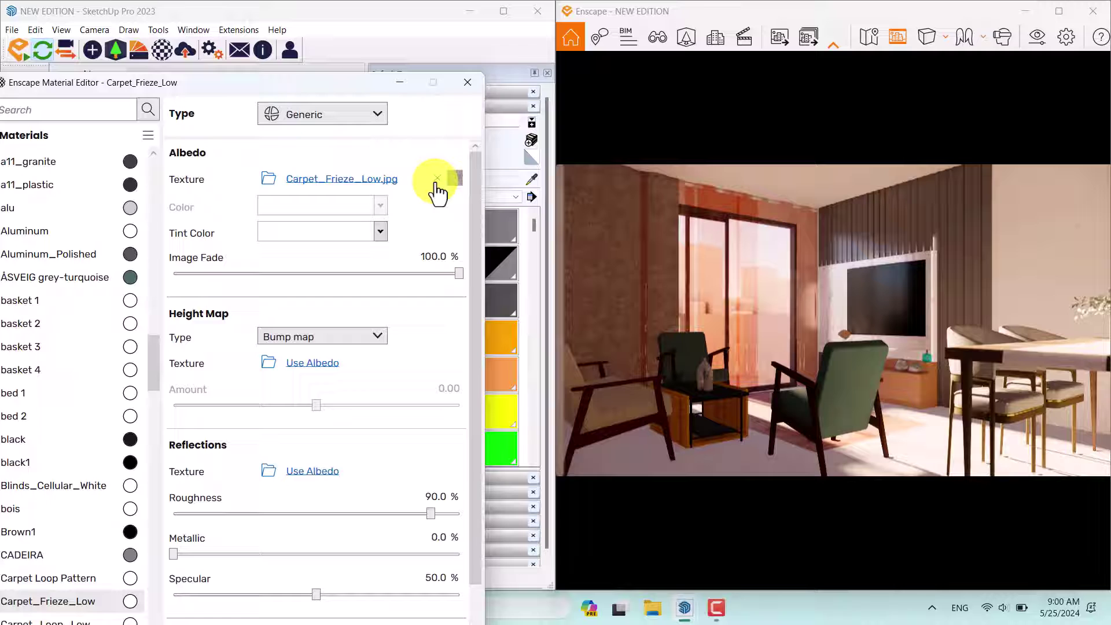
left_click(455, 178)
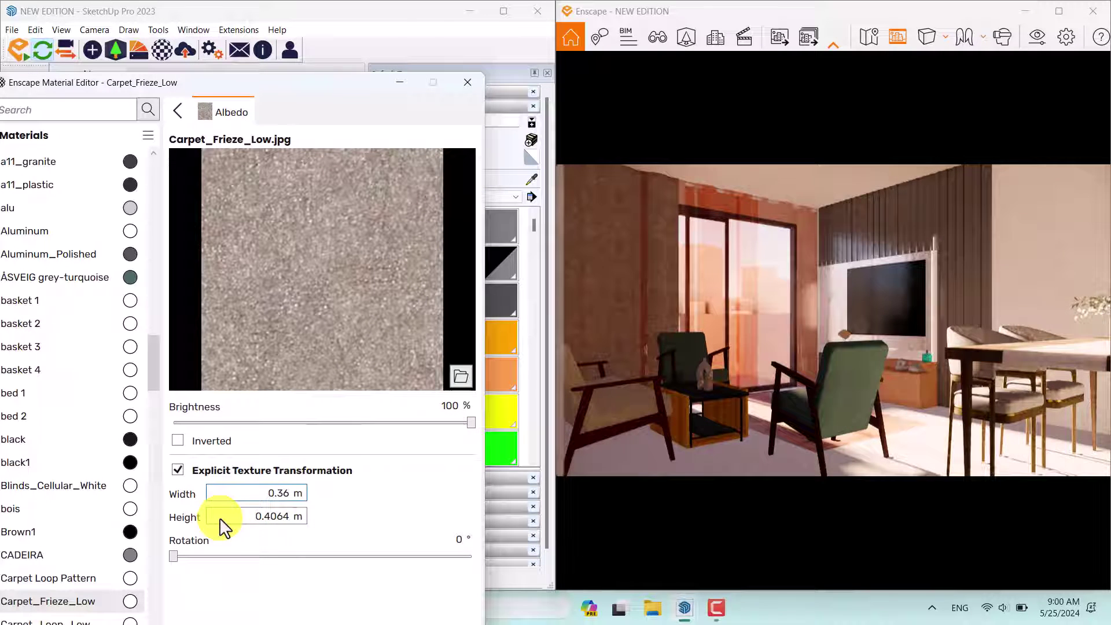
double_click(253, 526)
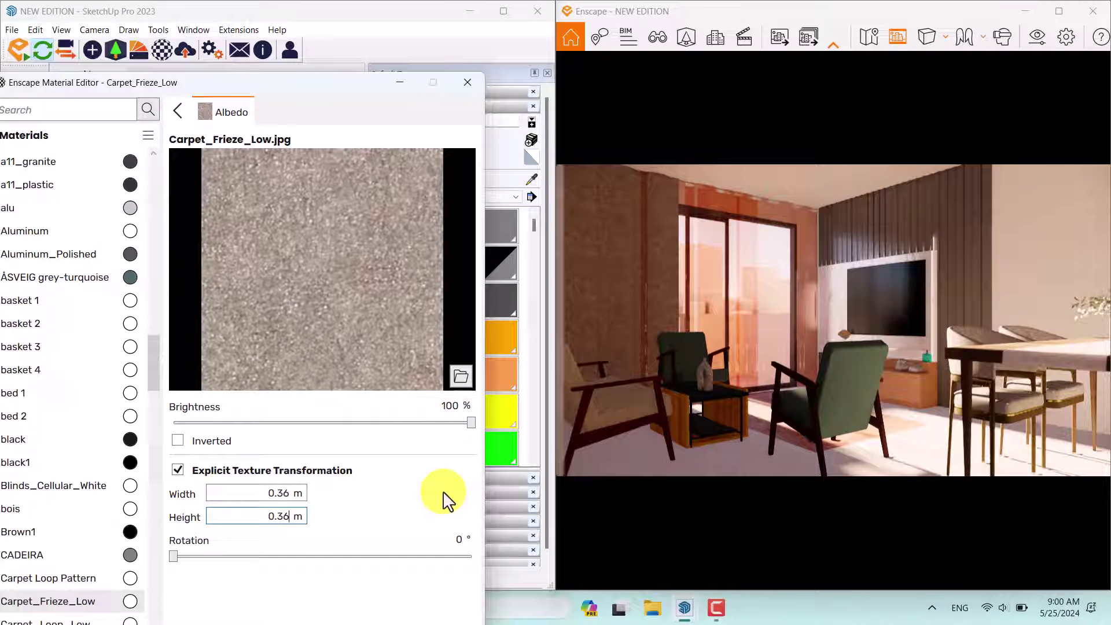
left_click(457, 541)
left_click(176, 110)
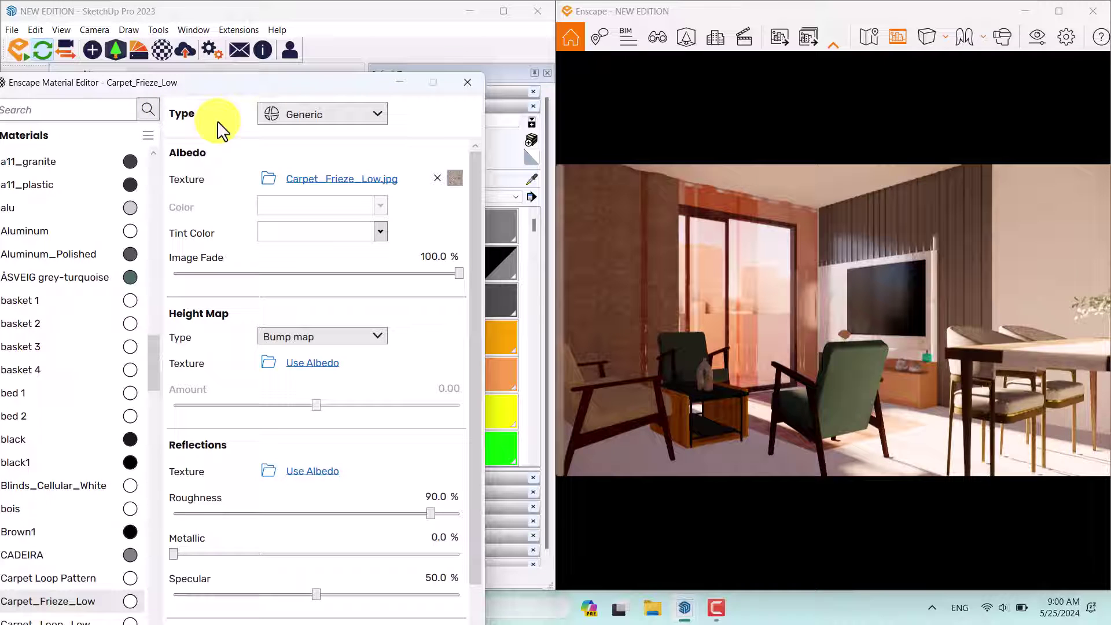
Step: Set the carpet to 24% roughness, 26% specular and 60% image fade
left_click_drag(431, 513, 241, 521)
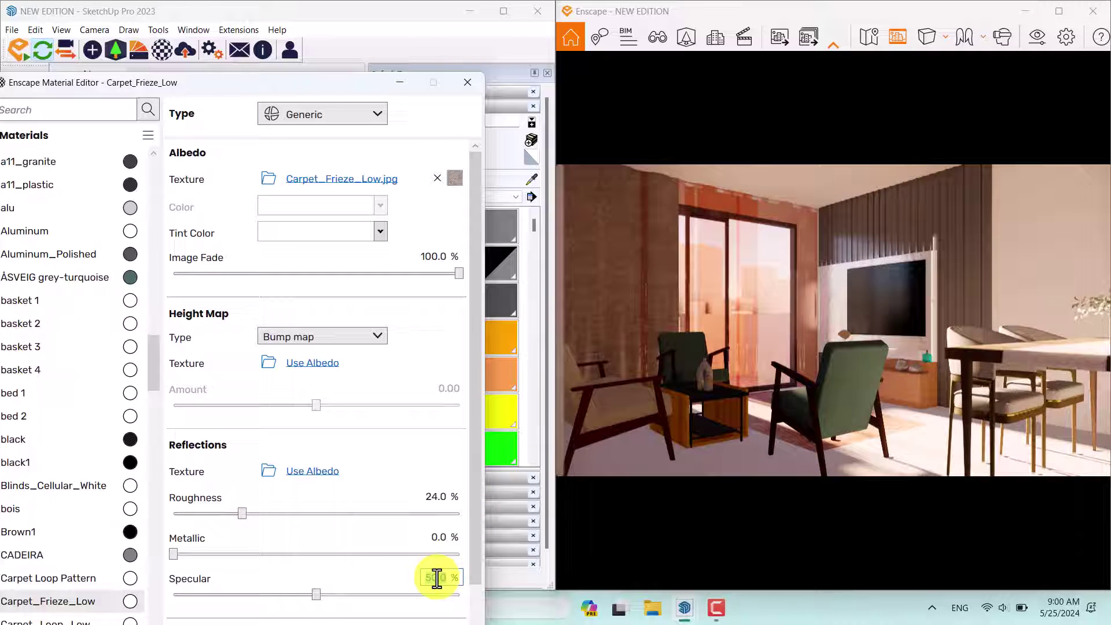
key("Return")
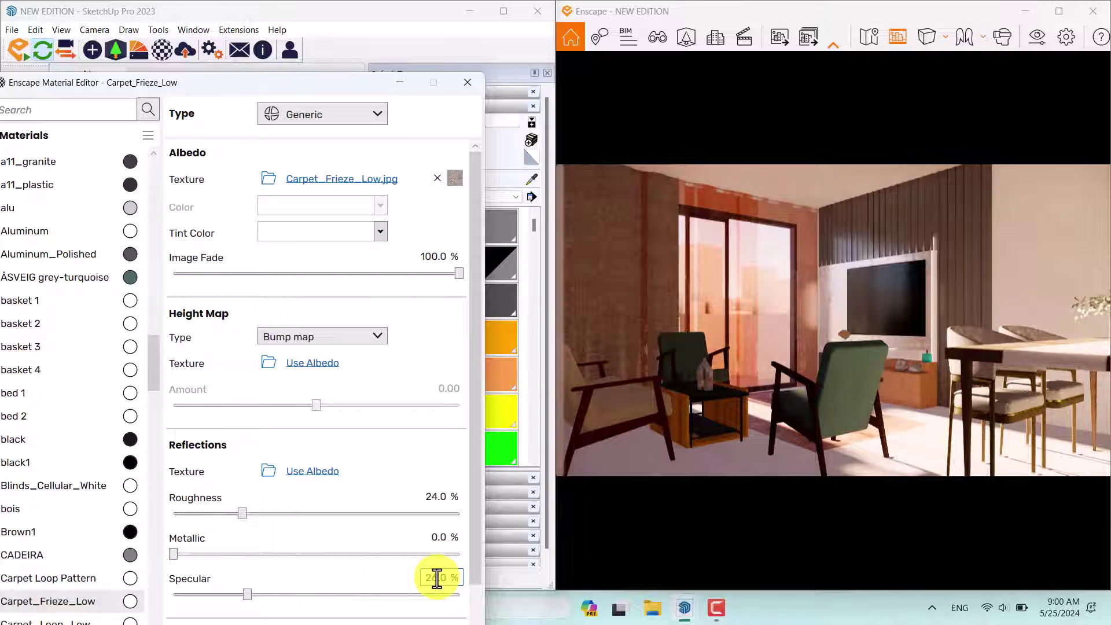
left_click(437, 577)
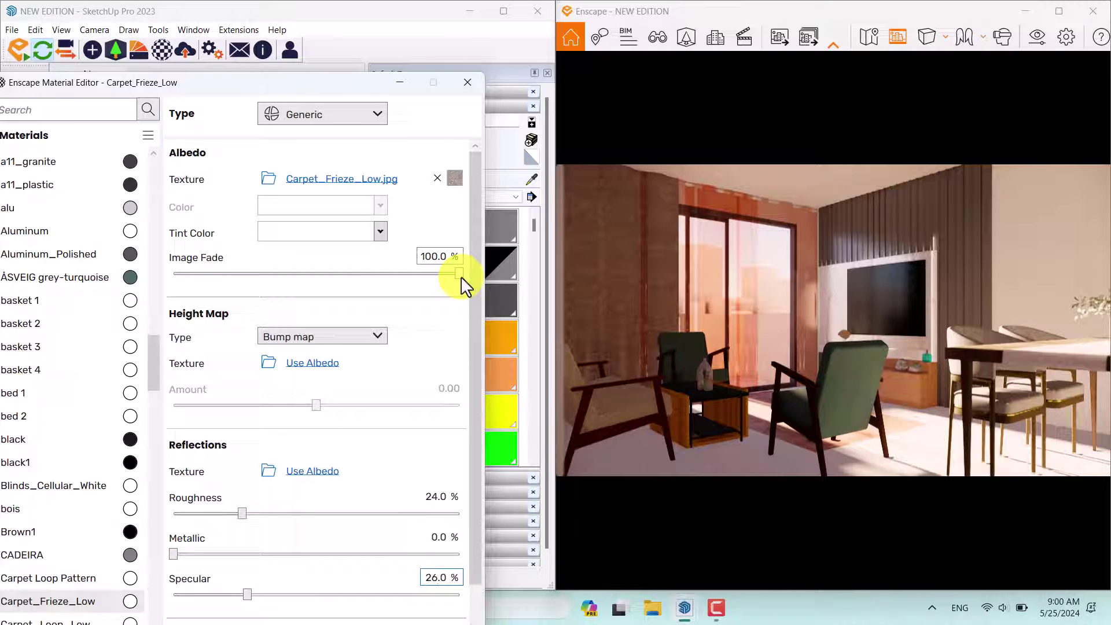
left_click_drag(461, 276, 368, 280)
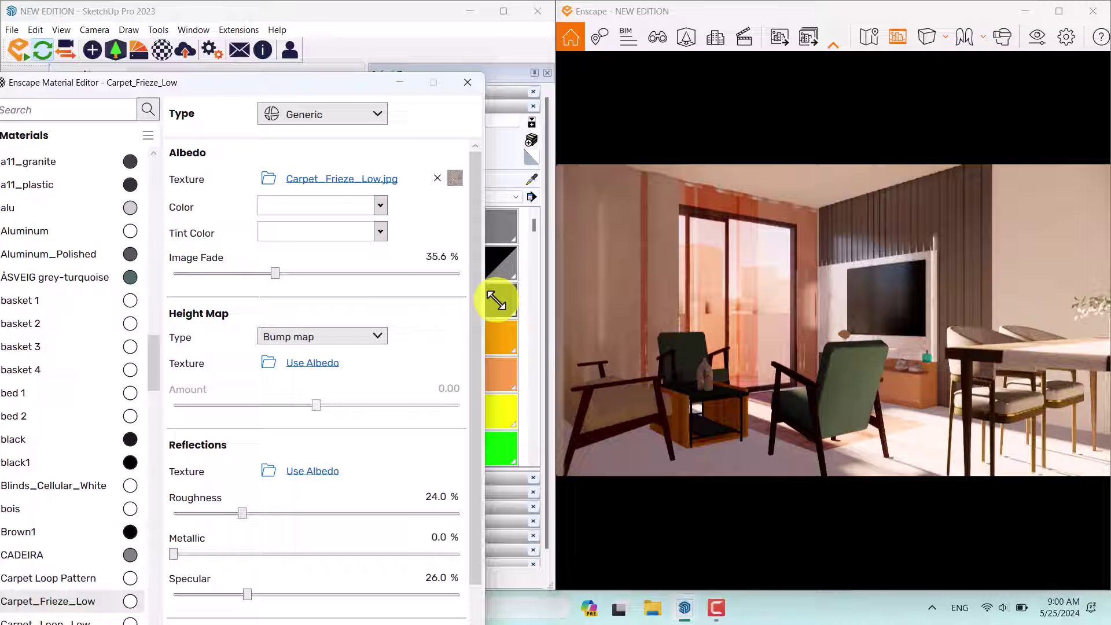
double_click(435, 257)
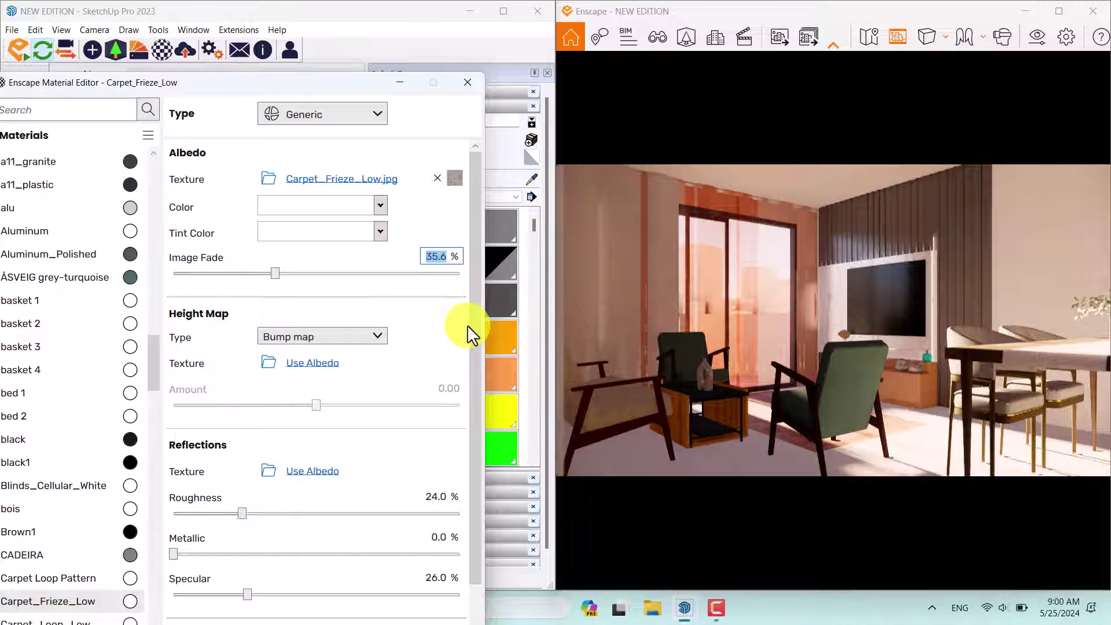
type("60")
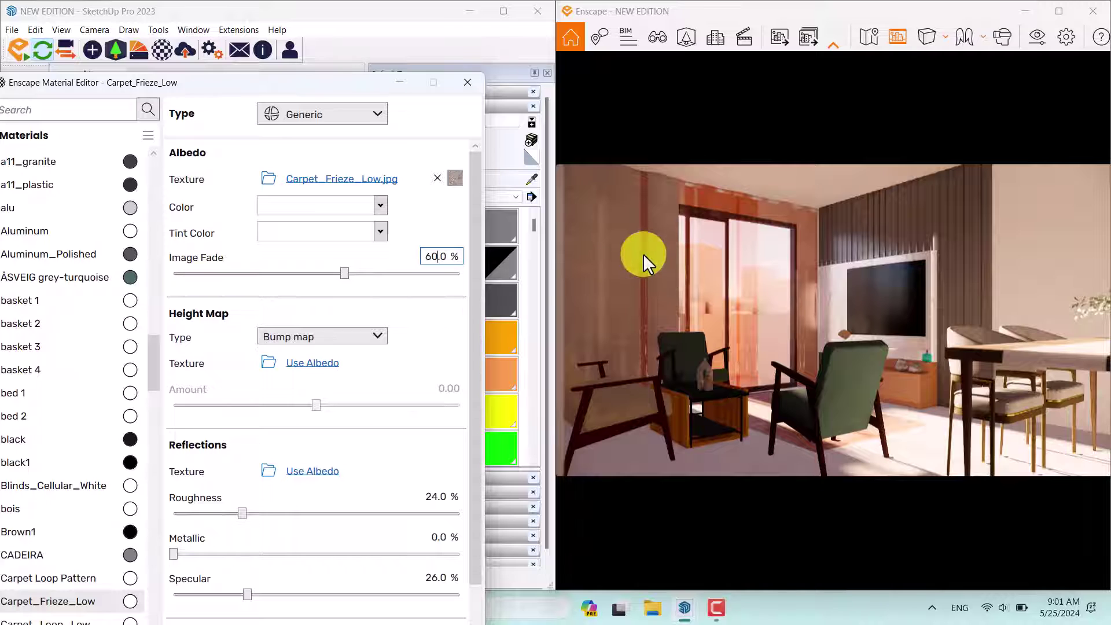
Step: Sample the side table's yellow 0047_Khaki slat material
mouse_move(367, 82)
left_mouse_down()
mouse_move(392, 307)
mouse_move(416, 383)
left_mouse_up()
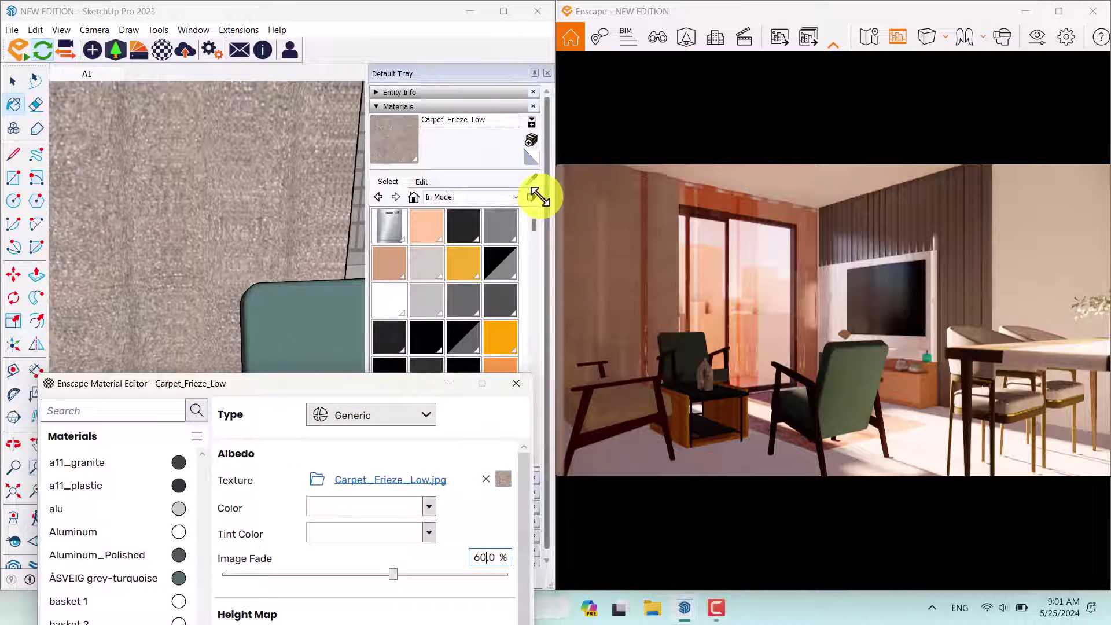
mouse_move(255, 181)
middle_mouse_down()
mouse_move(292, 198)
mouse_move(208, 179)
mouse_move(184, 95)
mouse_move(277, 157)
mouse_move(322, 50)
mouse_move(223, 228)
middle_mouse_up()
scroll(198, 234, "up", 5)
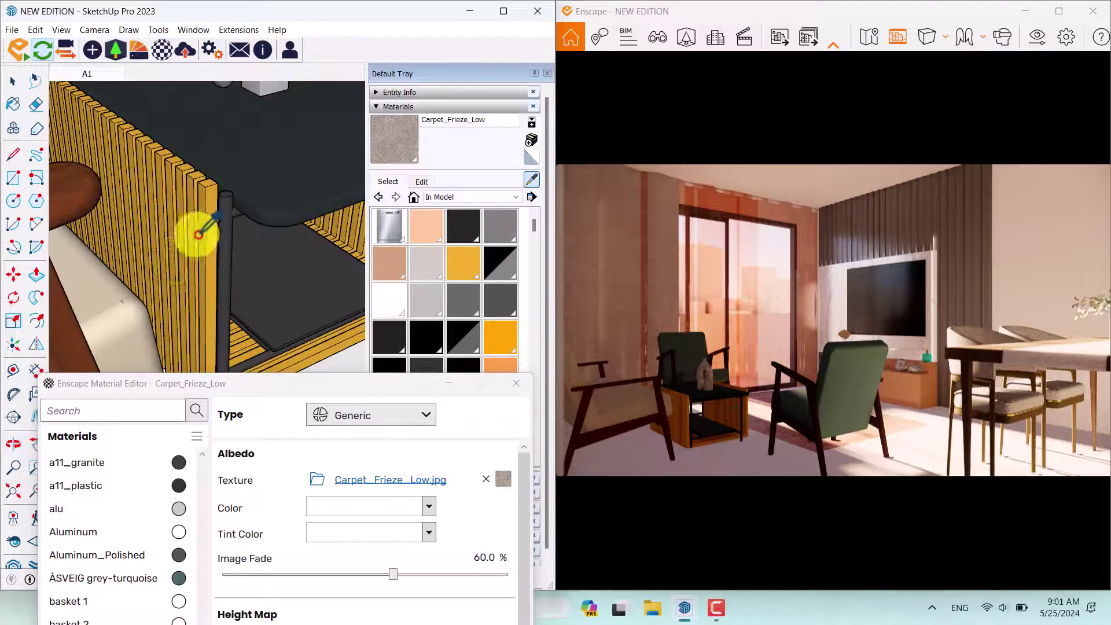
left_click(218, 193)
middle_click_drag(124, 186, 263, 388)
left_click_drag(259, 389, 197, 79)
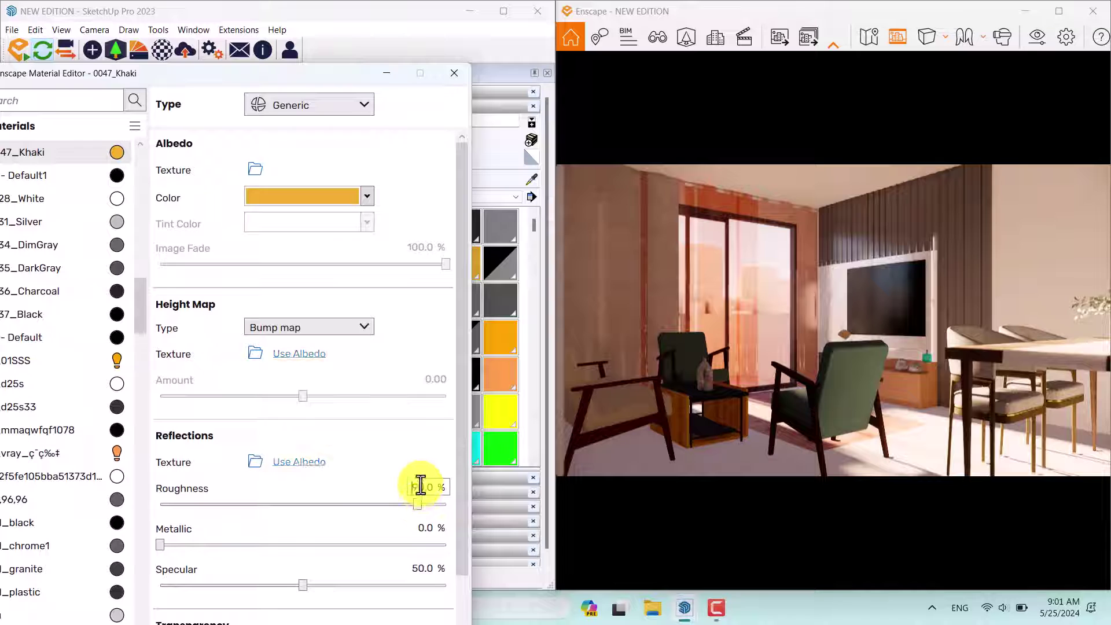
Step: Set the slats to 0% roughness, 66% metallic, 76% specular and a light peach colour
type("0")
key("Return")
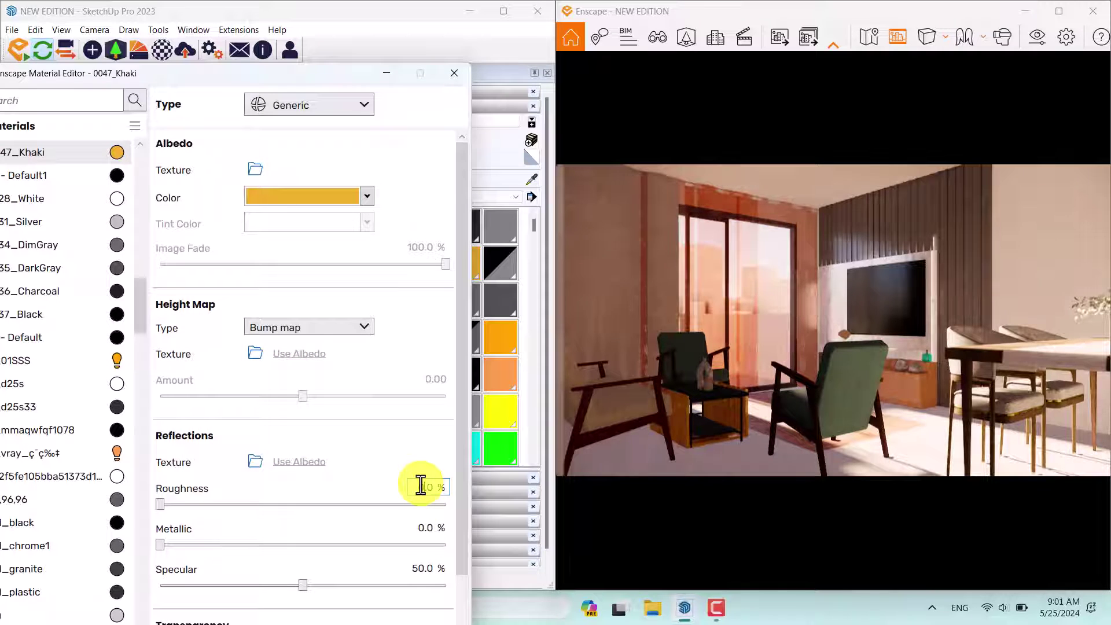
left_click(425, 528)
type("66")
key("Return")
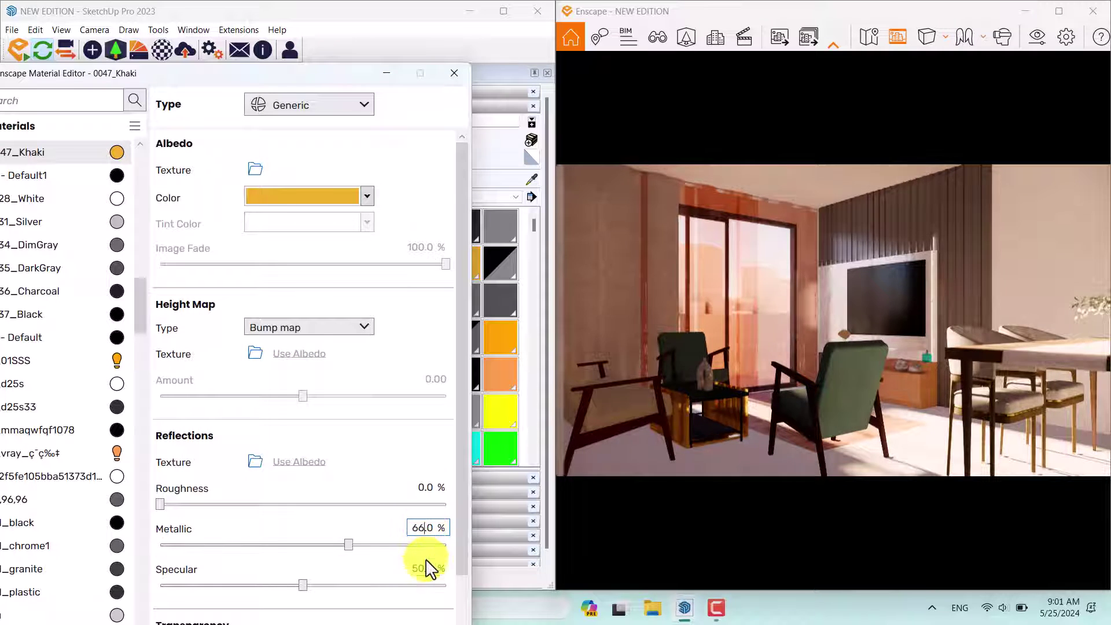
type("76")
key("Return")
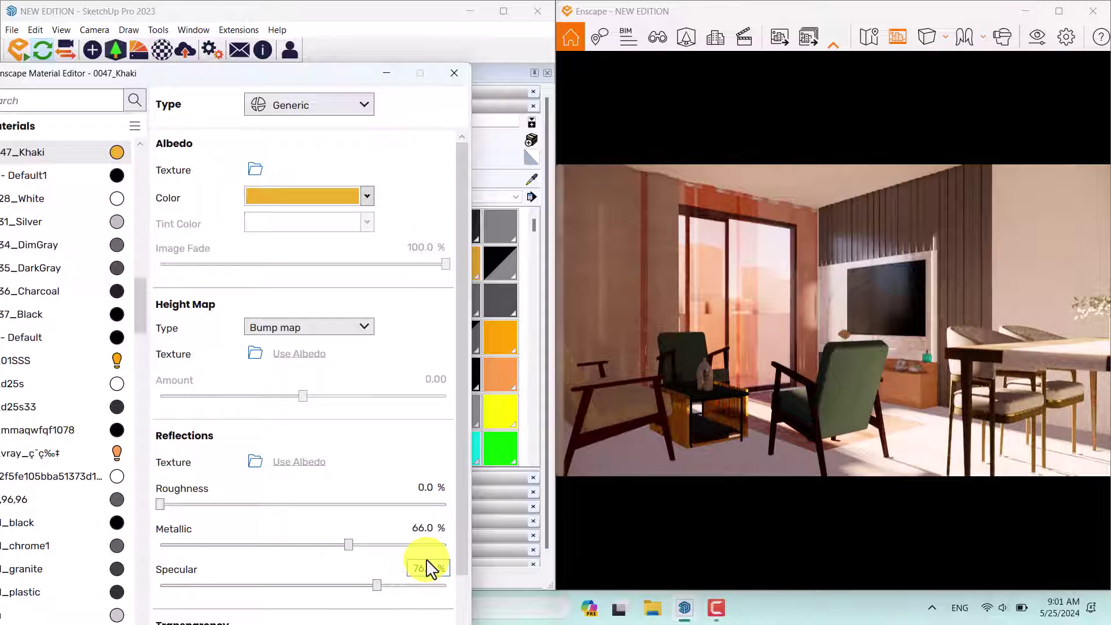
left_click(367, 196)
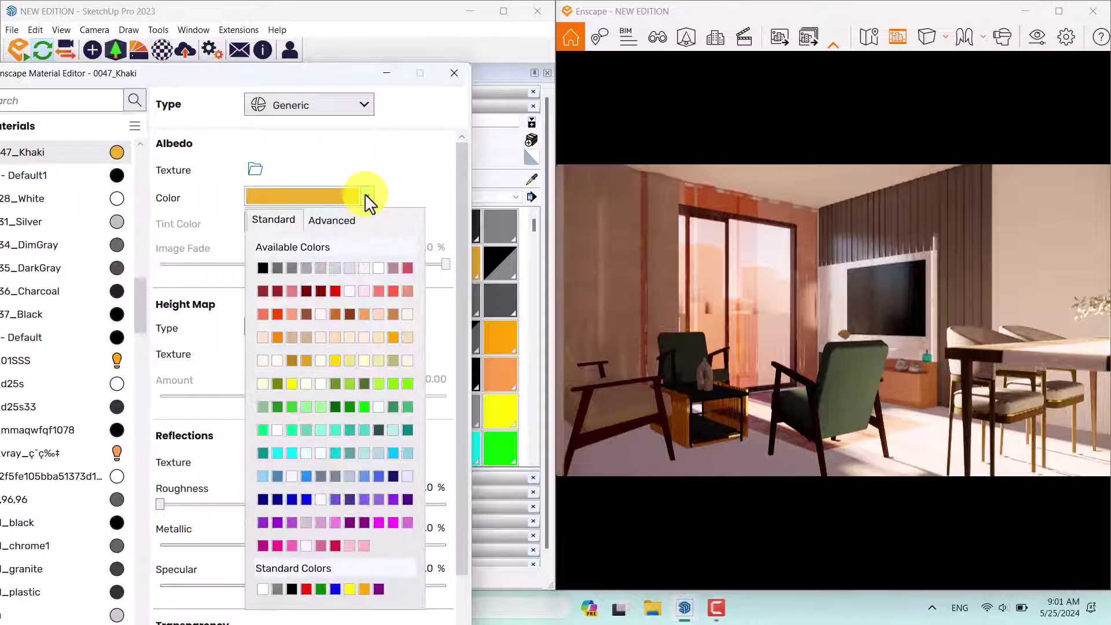
left_click(379, 314)
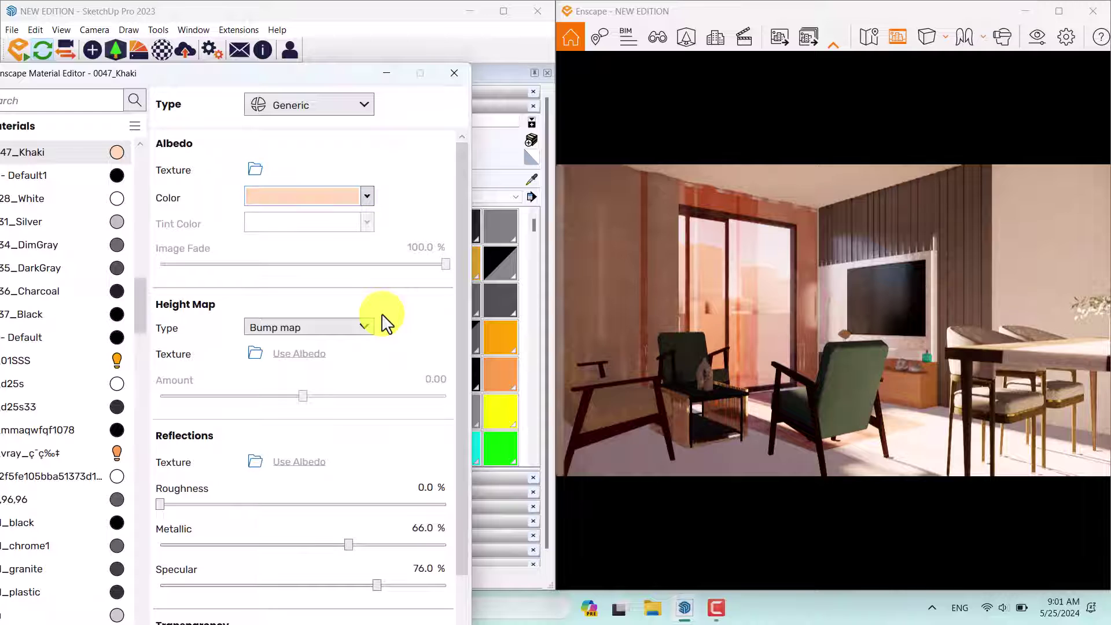
Step: Sample the table top's Material and change its colour to light grey
left_click_drag(359, 74, 407, 368)
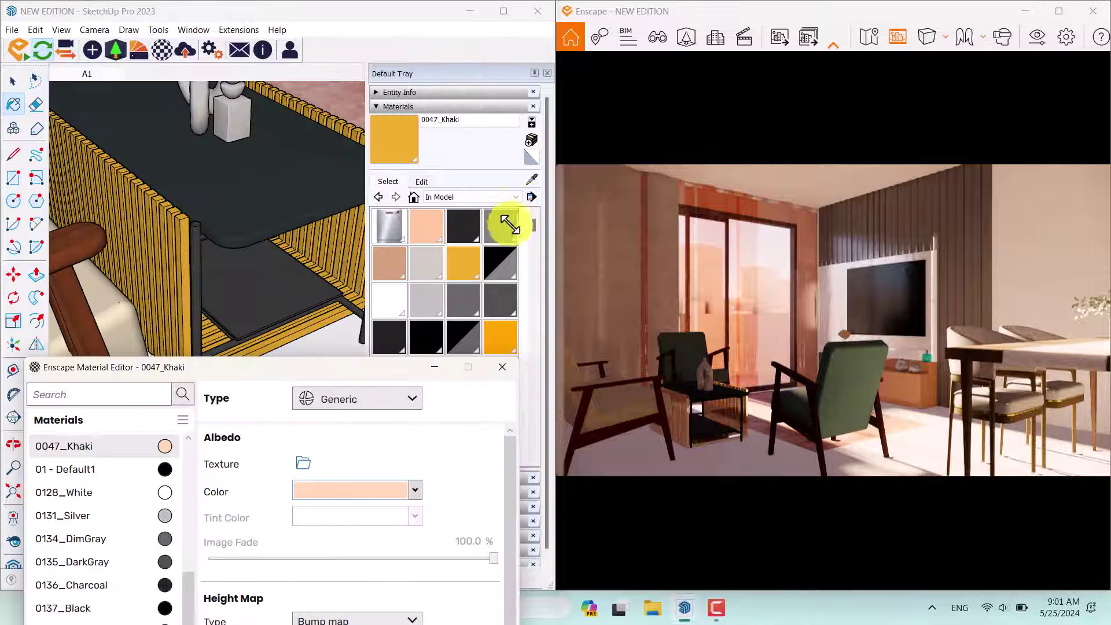
scroll(292, 185, "up", 3)
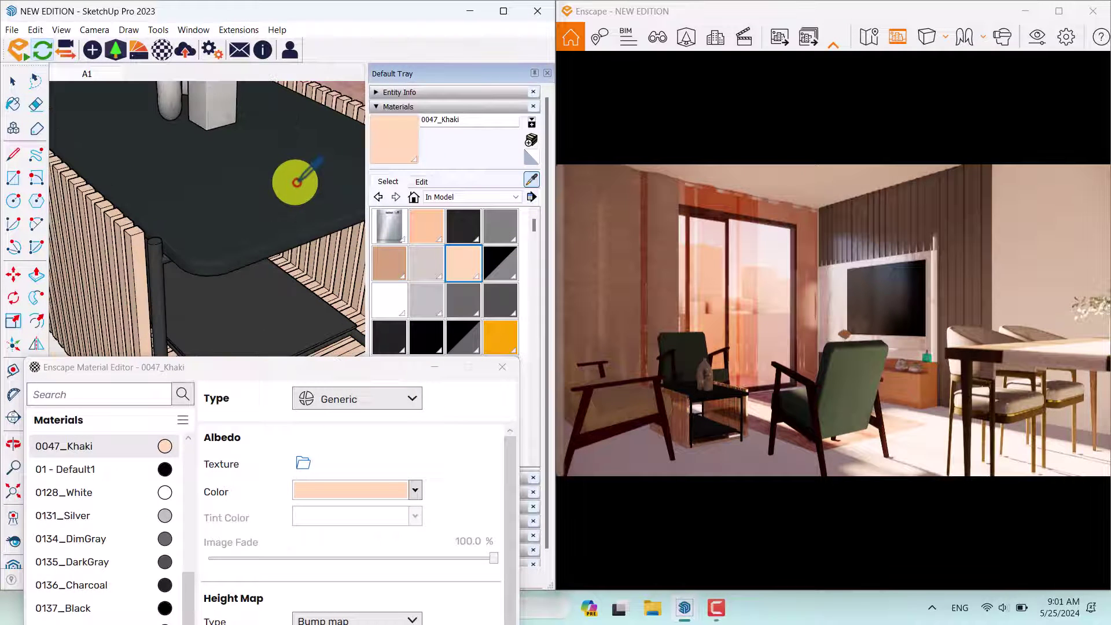
left_click(291, 180, "alt")
left_click_drag(302, 368, 289, 84)
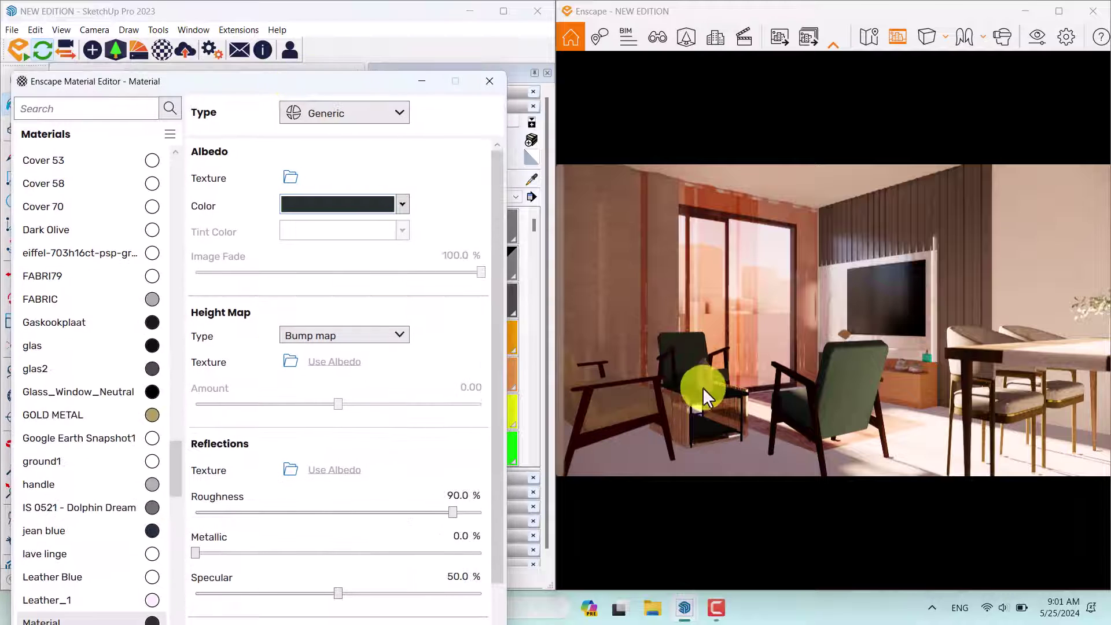
left_click(361, 200)
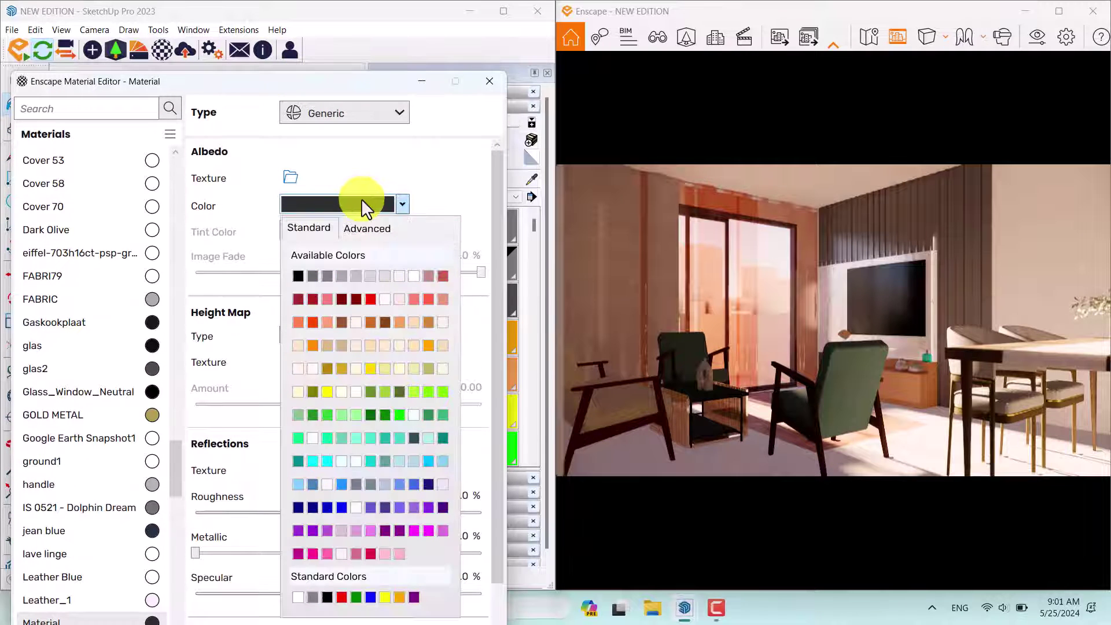
left_click(400, 279)
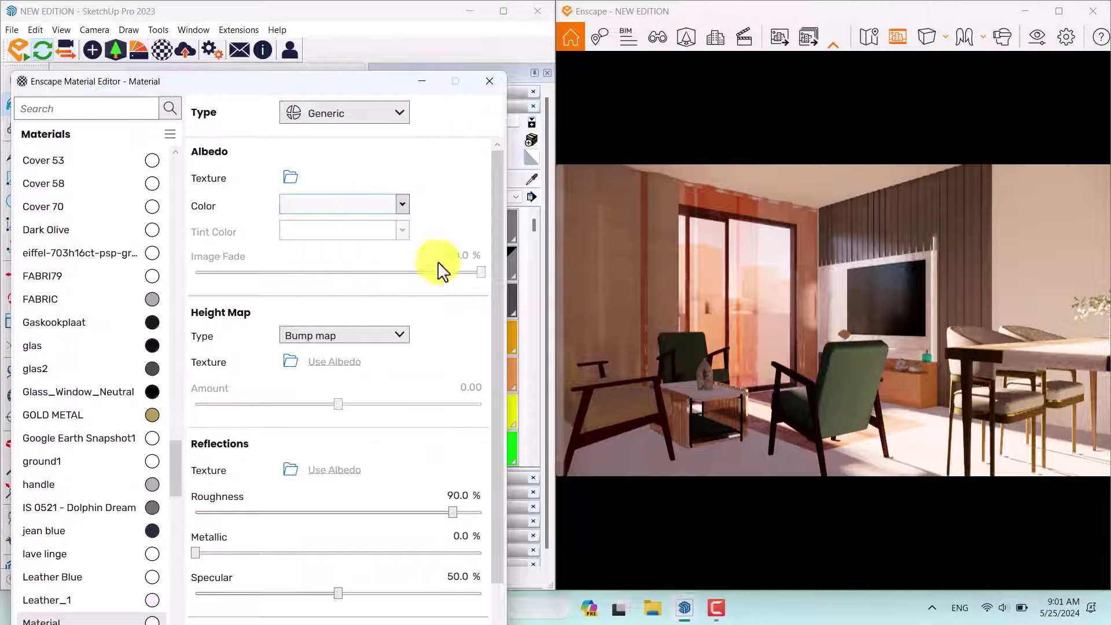
left_click(367, 209)
left_click(363, 273)
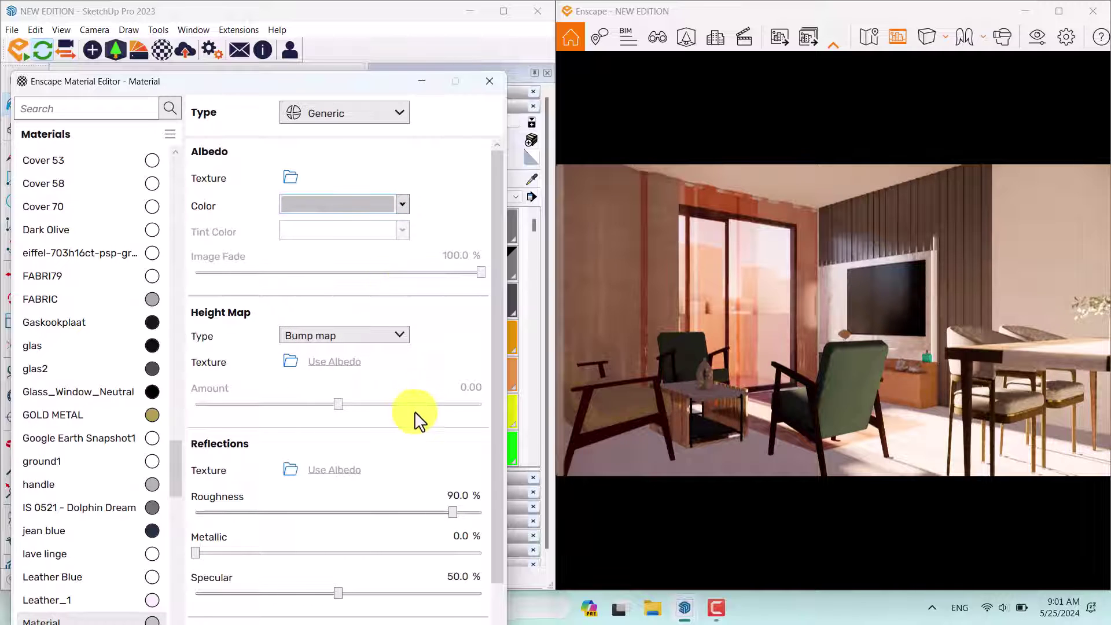
Step: Set the table top material to 14% roughness, 4% metallic and 56% specular
left_click(459, 497)
type("1")
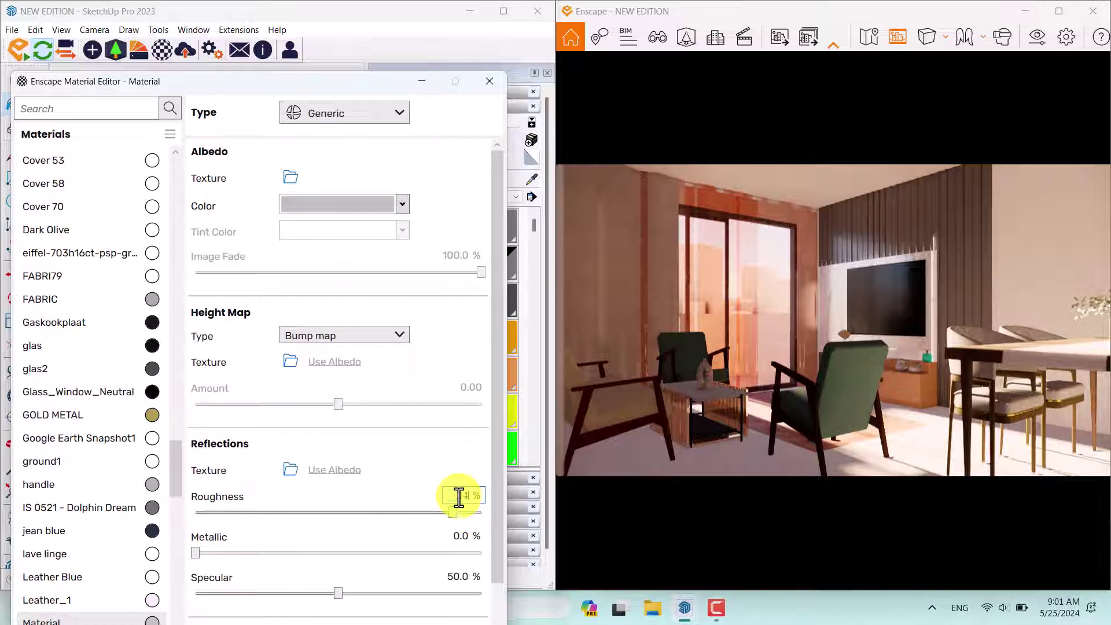
type("4")
key("Return")
left_click(458, 536)
type("4")
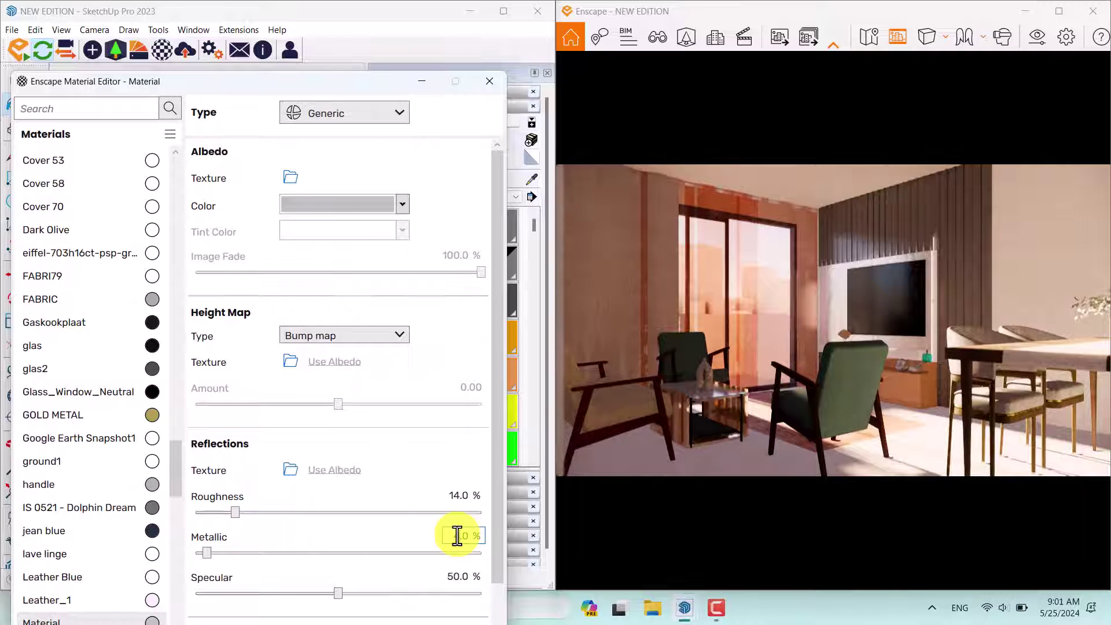
left_click(449, 571)
type("5")
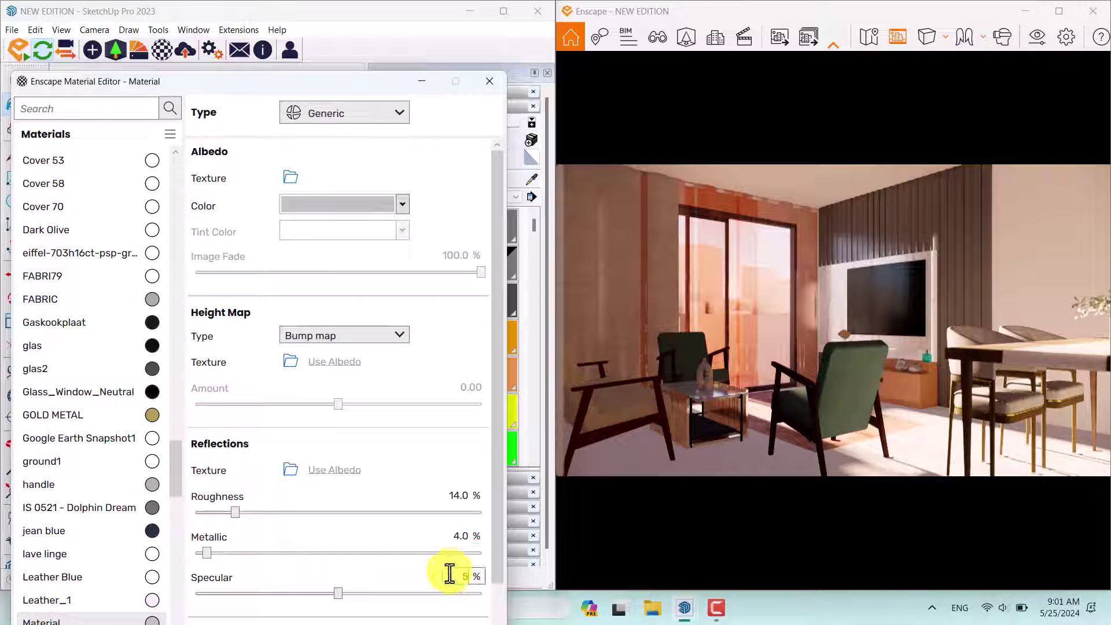
type("6")
key("Return")
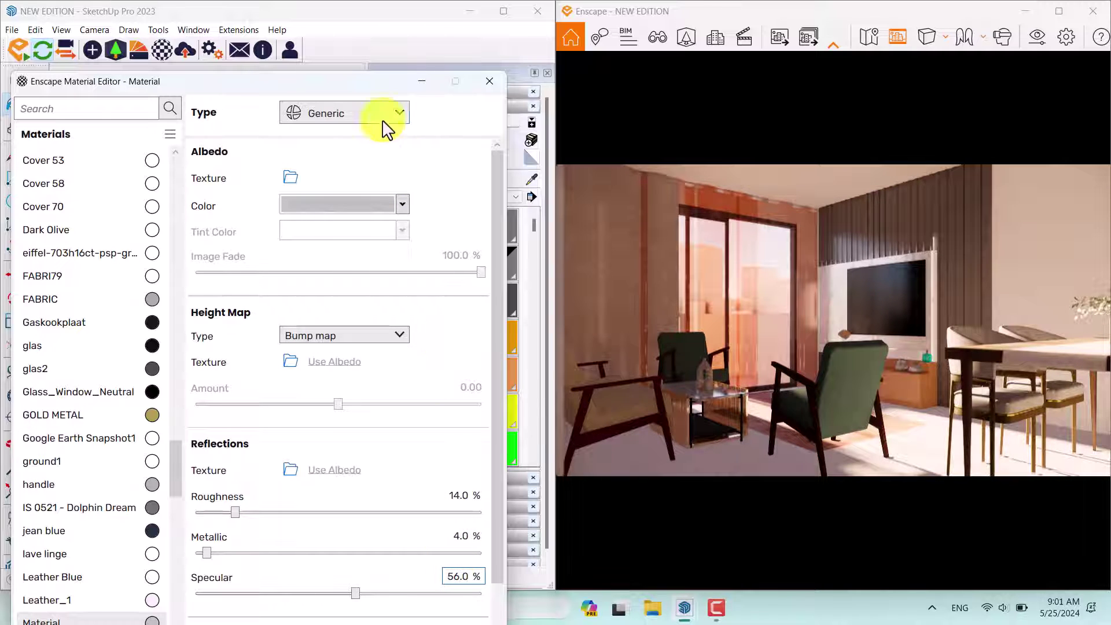
left_click_drag(353, 90, 418, 510)
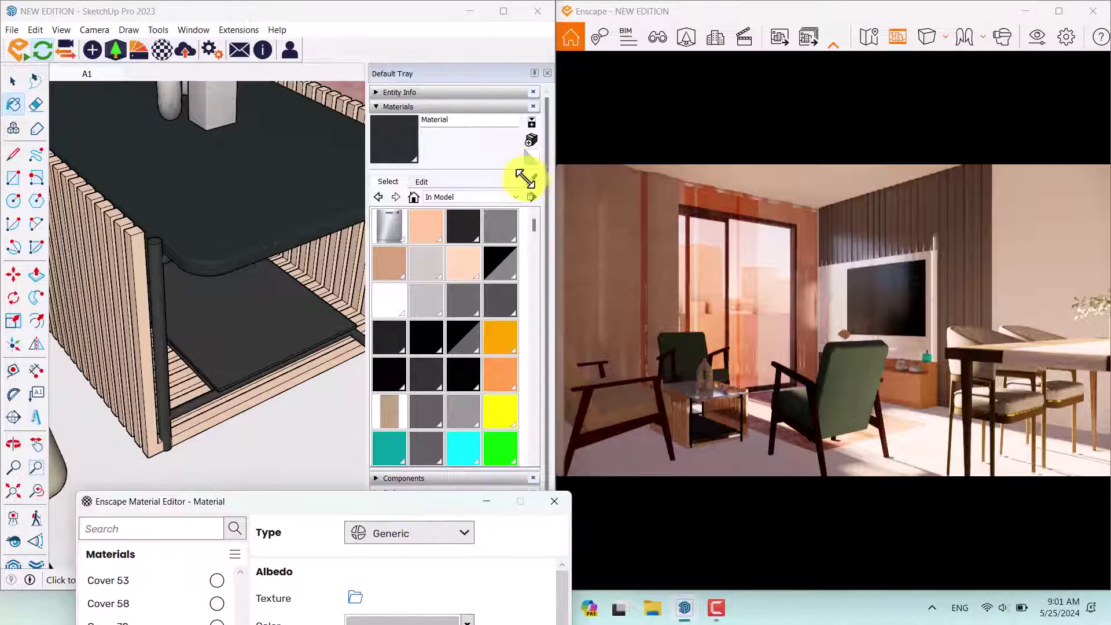
Step: Give Material1 0 roughness and 44 metallic, and fade its Concreto 01.jpg texture to 88%
scroll(249, 188, "down", 3)
mouse_move(236, 198)
middle_mouse_down()
mouse_move(216, 235)
mouse_move(116, 191)
mouse_move(102, 249)
mouse_move(154, 347)
mouse_move(137, 273)
mouse_move(224, 249)
middle_mouse_up()
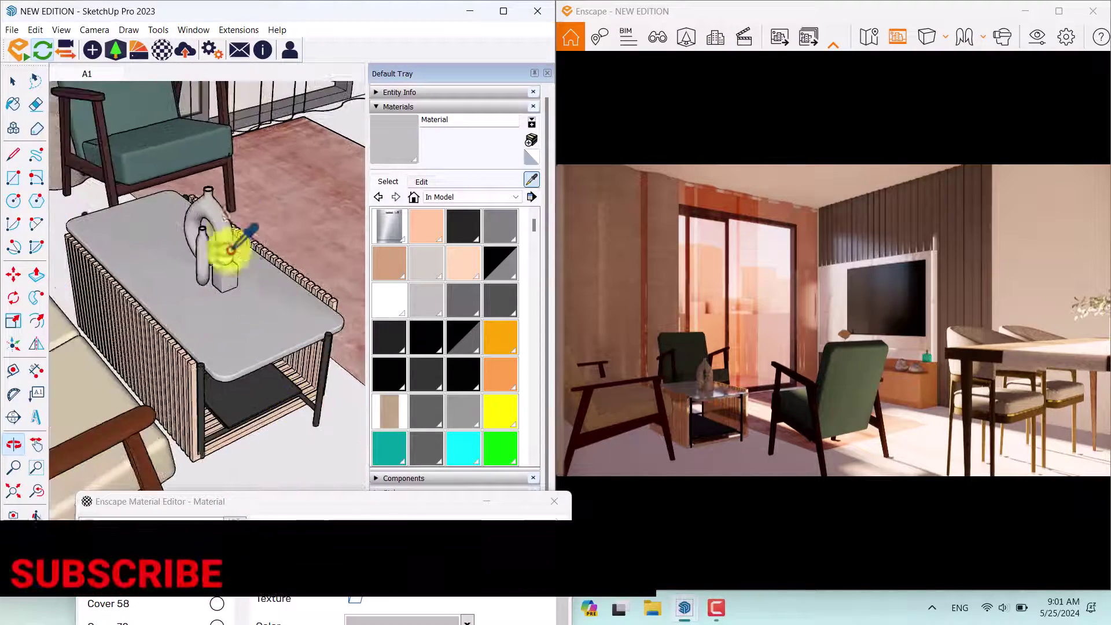
scroll(212, 218, "up", 3)
left_click_drag(296, 502, 232, 81)
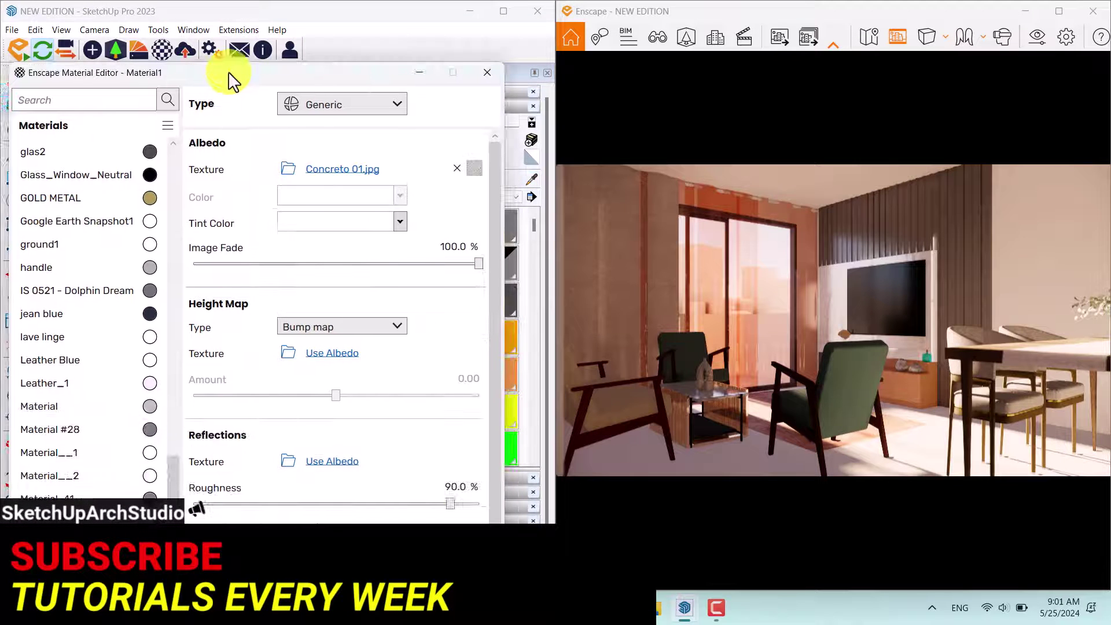
left_click(455, 489)
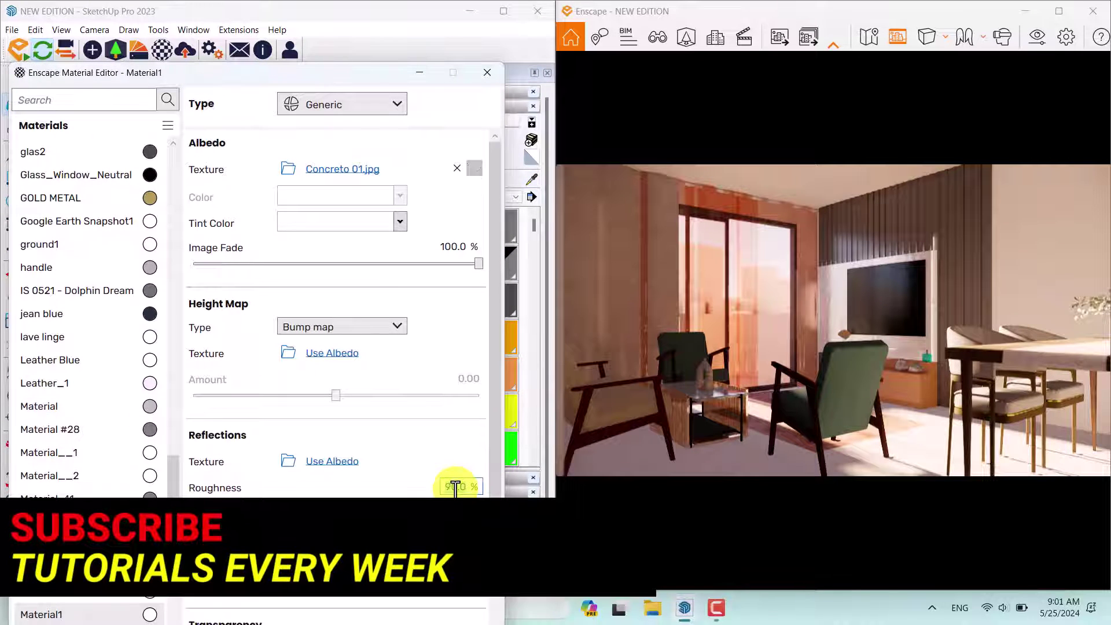
left_click(459, 531)
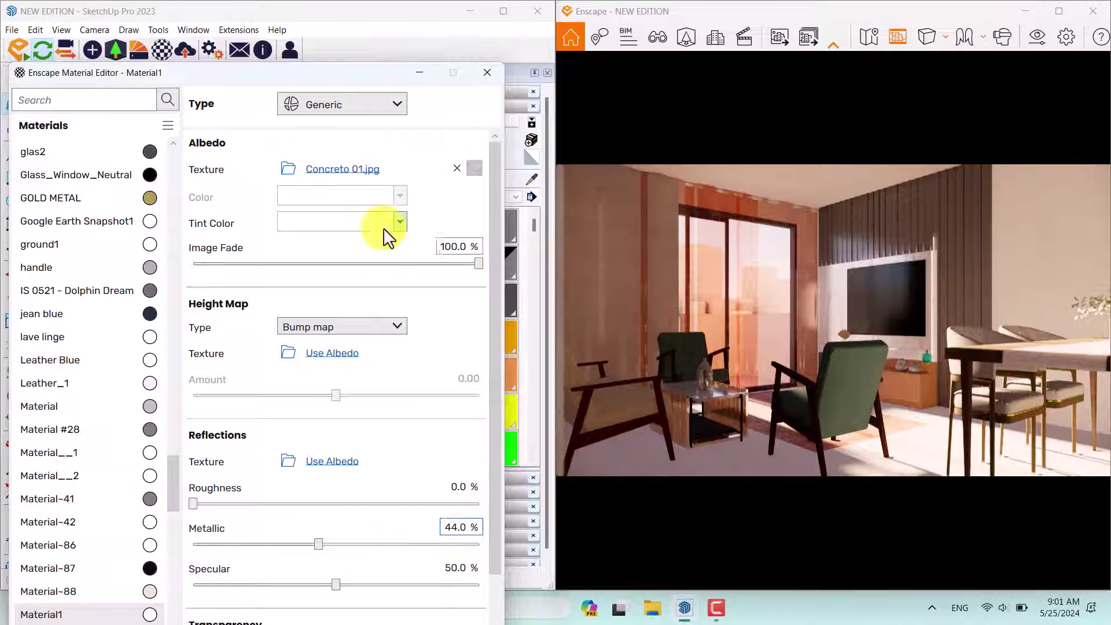
left_click(455, 247)
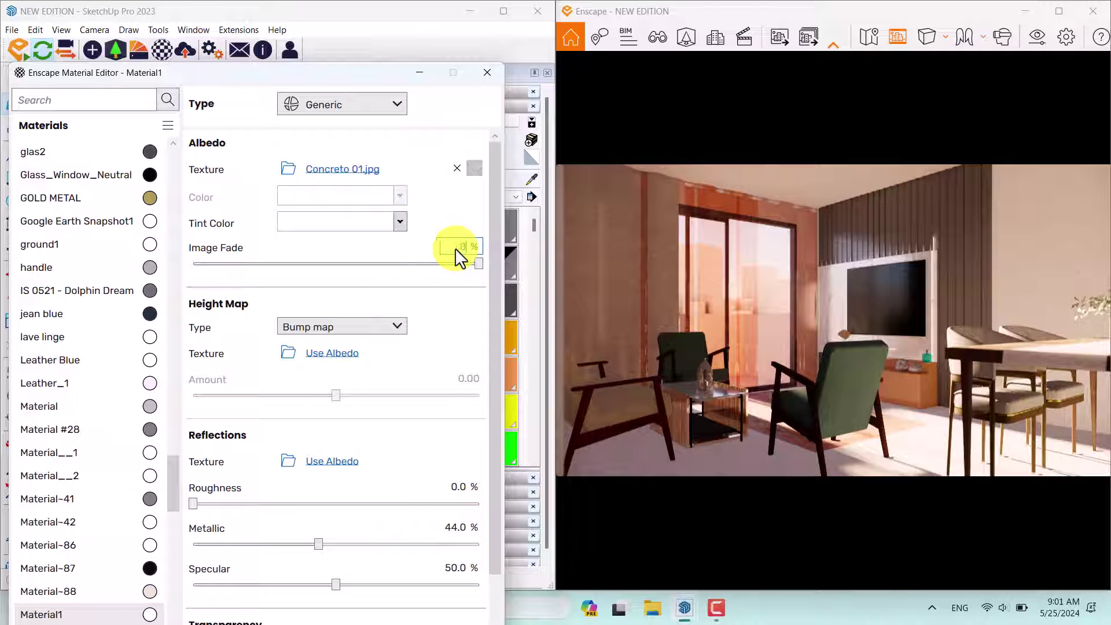
type("88")
key("Return")
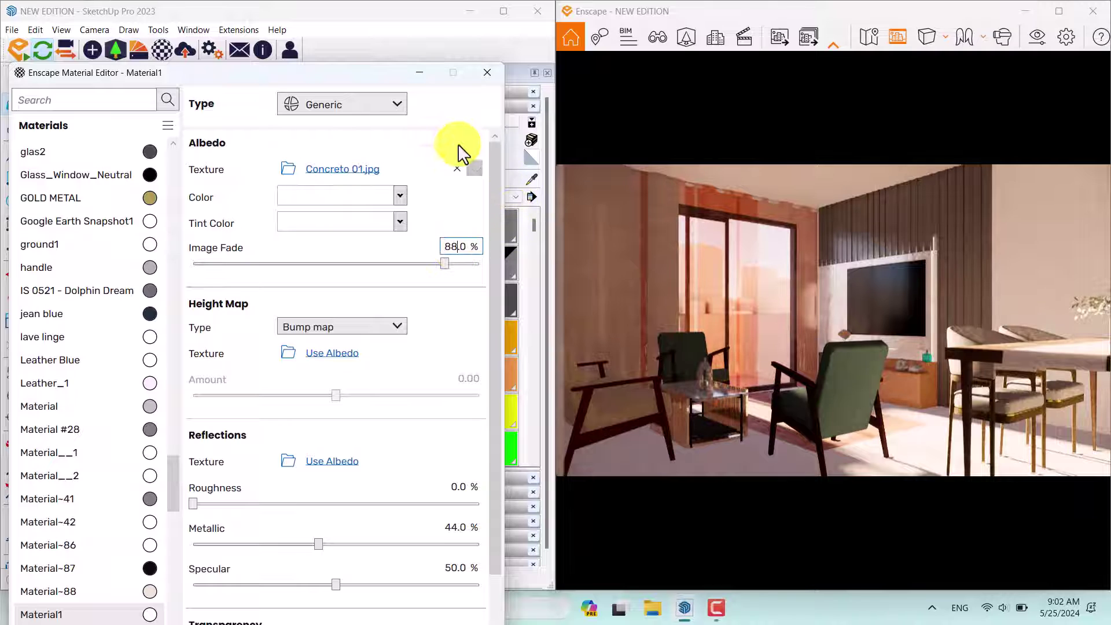
left_click_drag(369, 72, 394, 412)
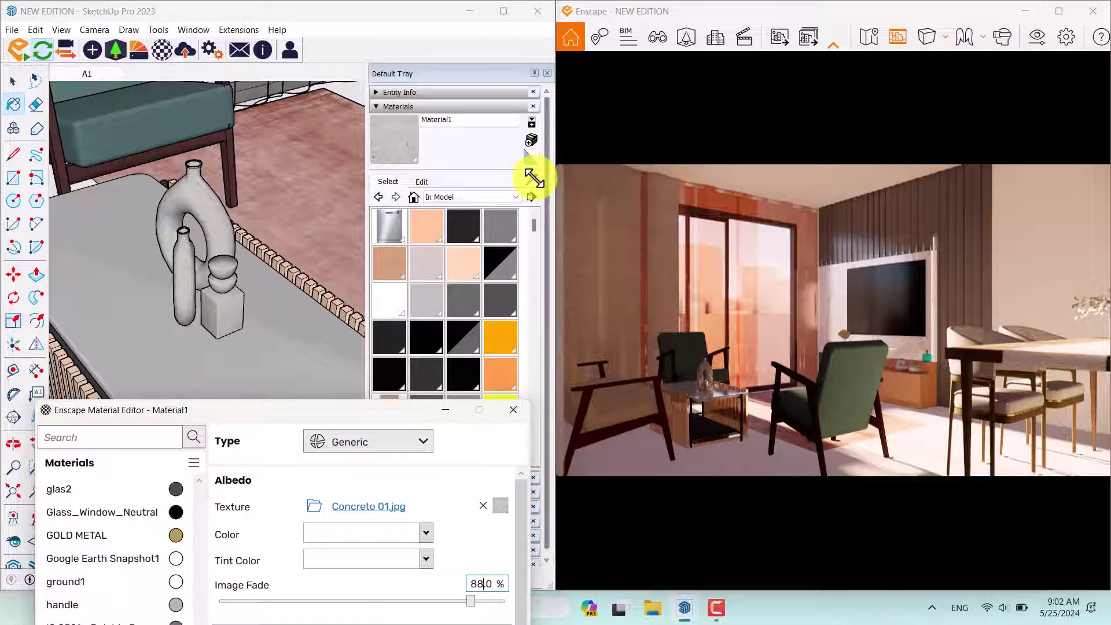
Step: Sample the chair frame's <auto>34 material from the model into the Material Editor
left_click(530, 177)
scroll(241, 178, "down", 3)
scroll(242, 177, "up", 5)
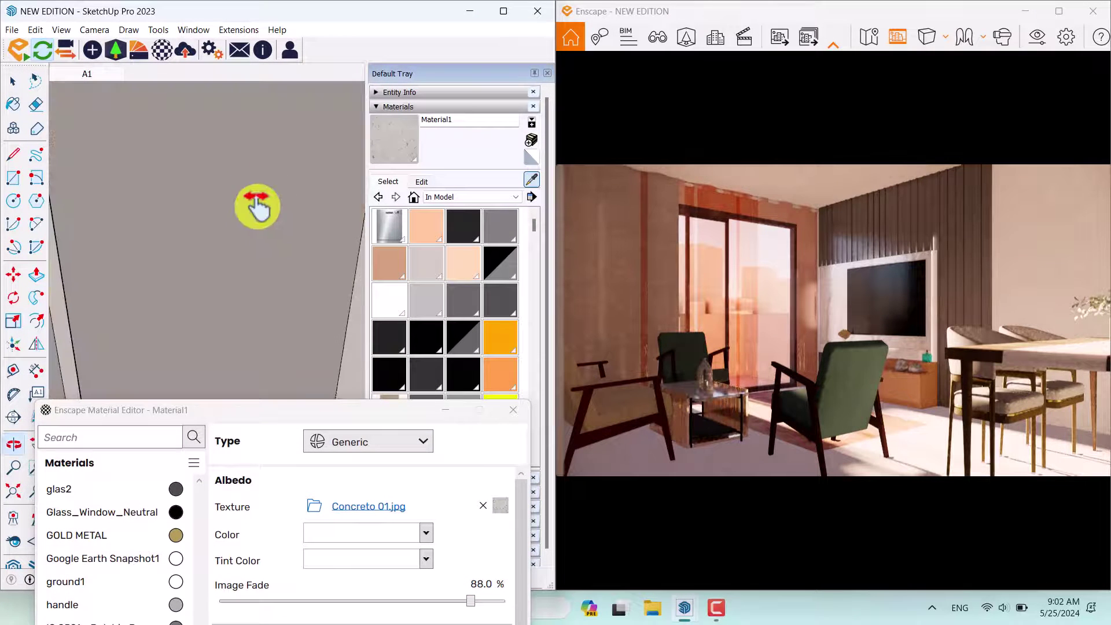
scroll(80, 116, "down", 2)
scroll(173, 176, "down", 2)
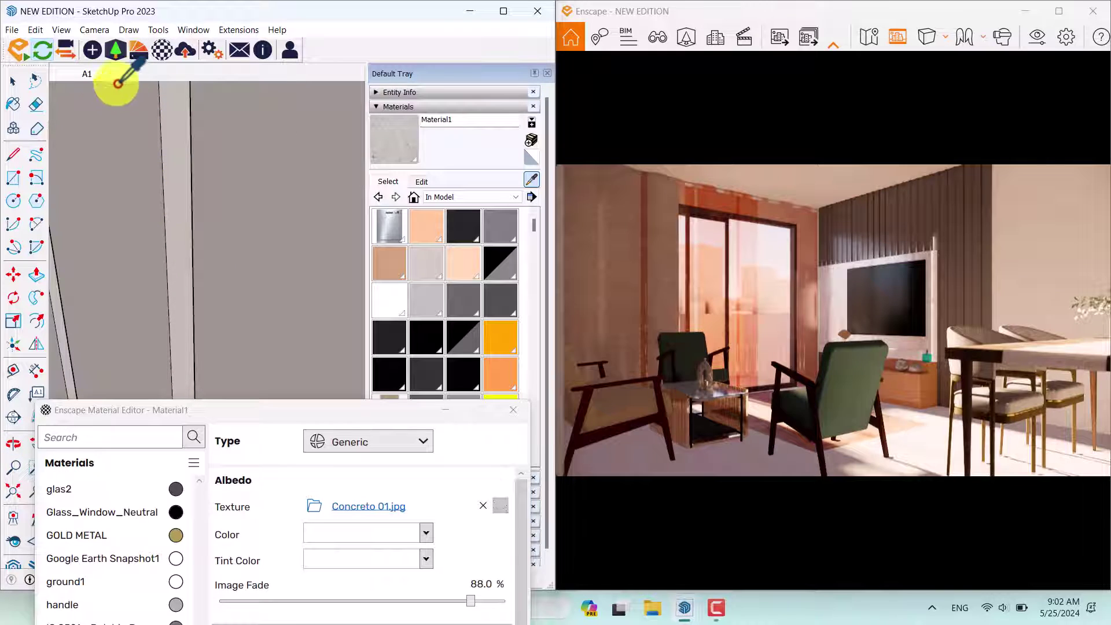
scroll(240, 265, "down", 2)
scroll(239, 265, "down", 3)
mouse_move(235, 261)
middle_mouse_down("shift")
mouse_move(240, 372)
mouse_move(233, 327)
mouse_move(293, 193)
mouse_move(235, 299)
middle_mouse_up("shift")
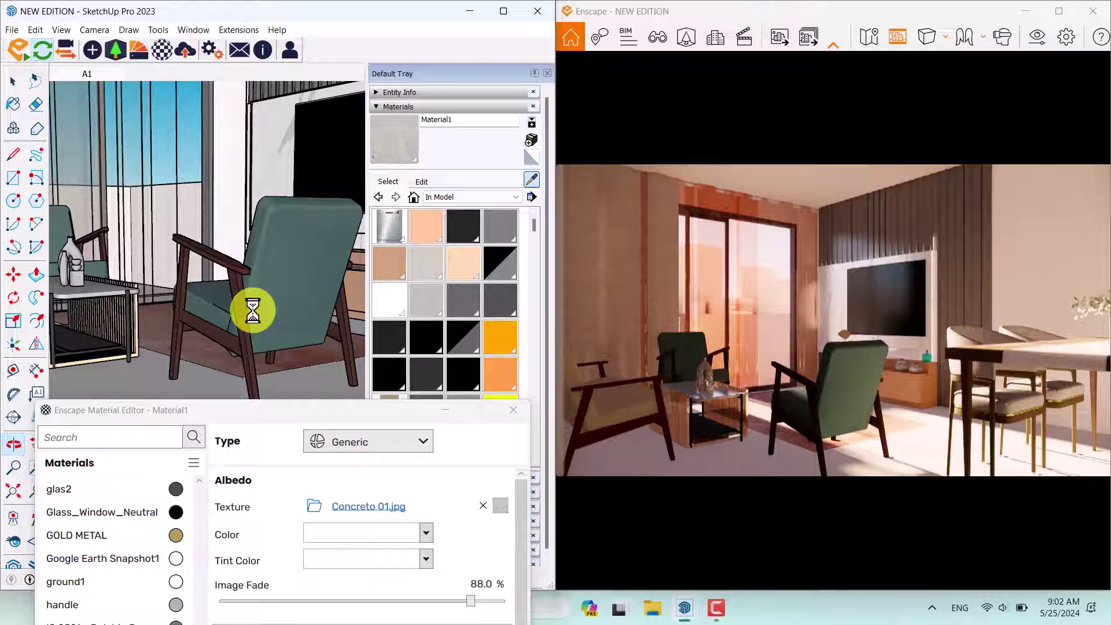
scroll(253, 313, "up", 5)
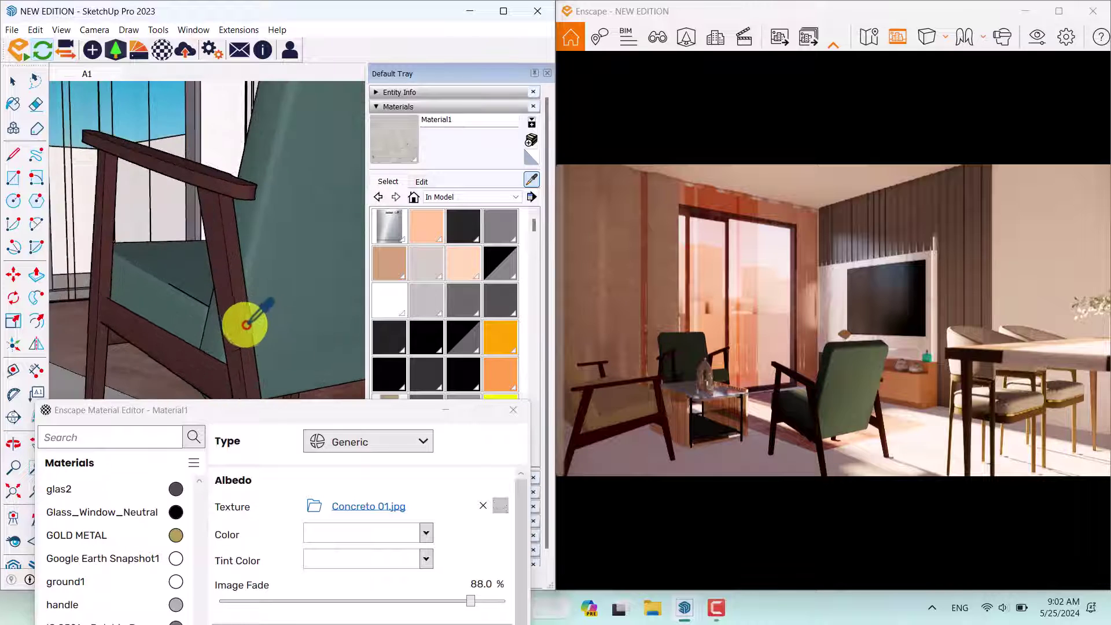
left_click(240, 322, "alt")
left_click_drag(271, 414, 244, 56)
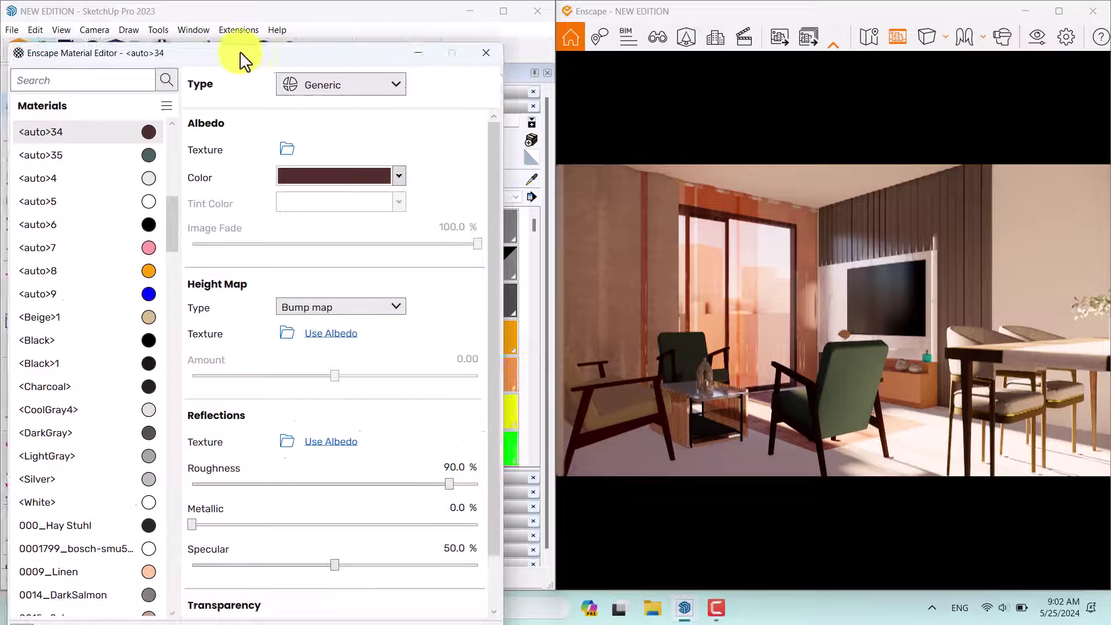
Step: Make <auto>34 grey with 19% roughness and 16% metallic
left_click(393, 177)
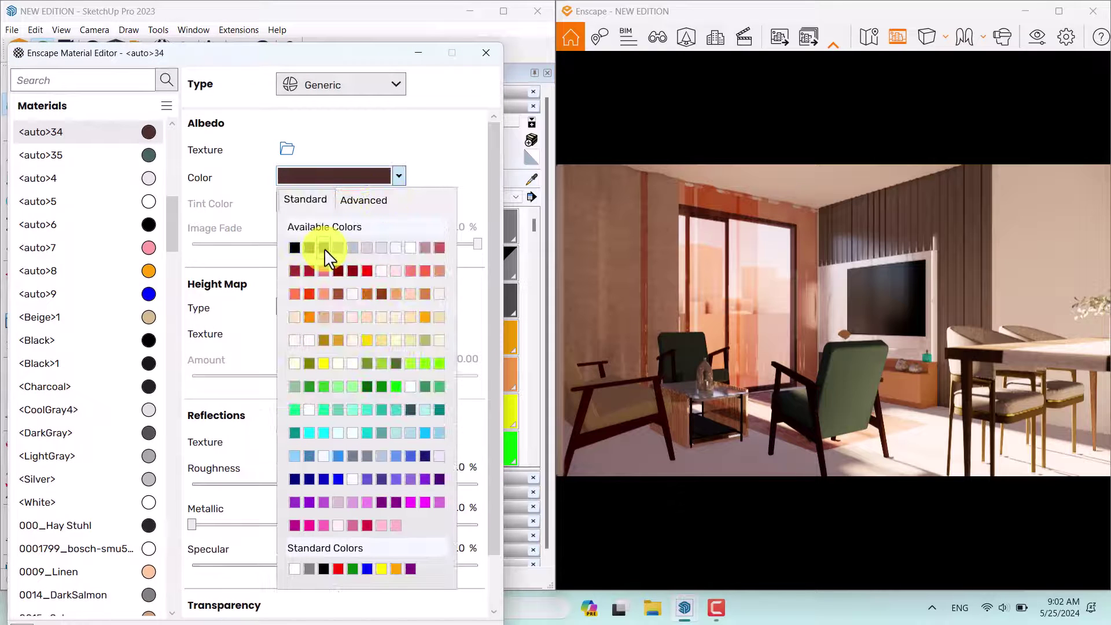
left_click(324, 248)
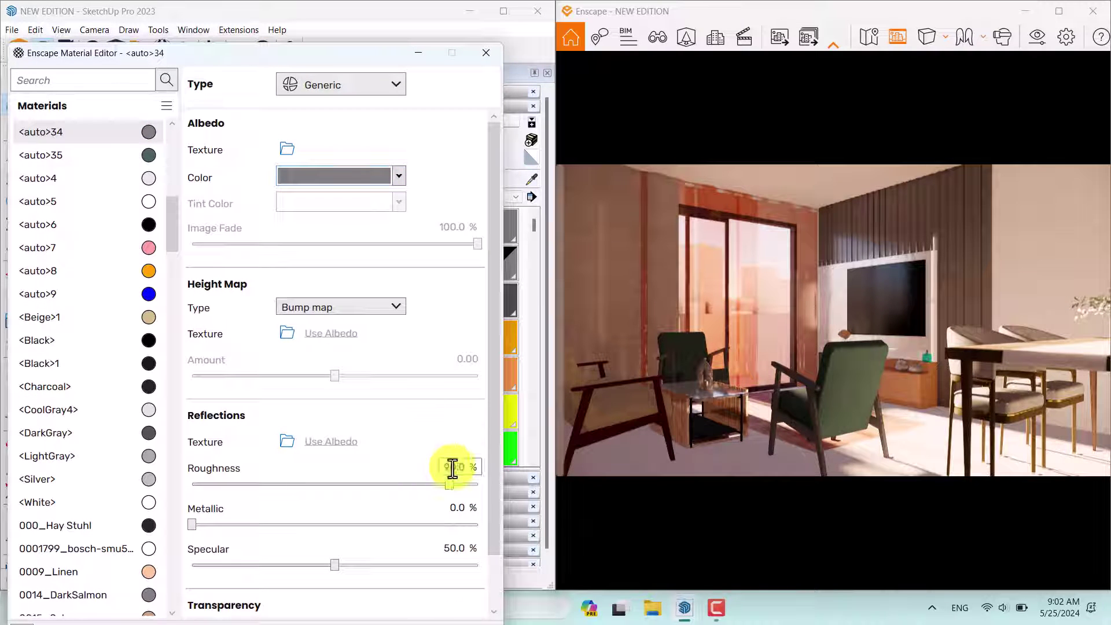
type("19")
key("Return")
left_click(459, 509)
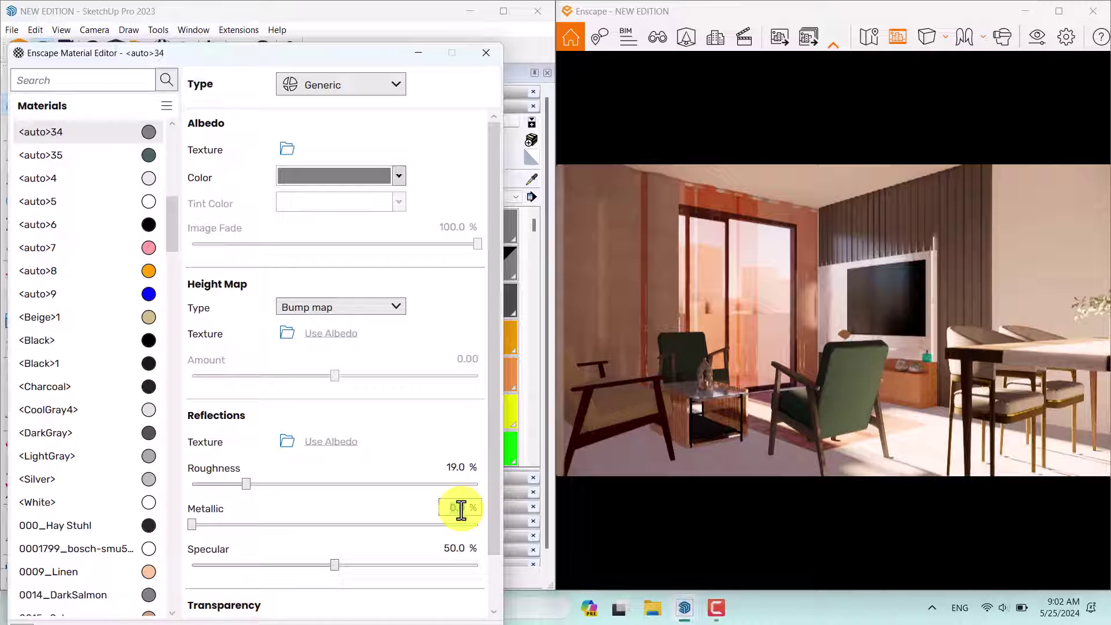
type("14")
key("Return")
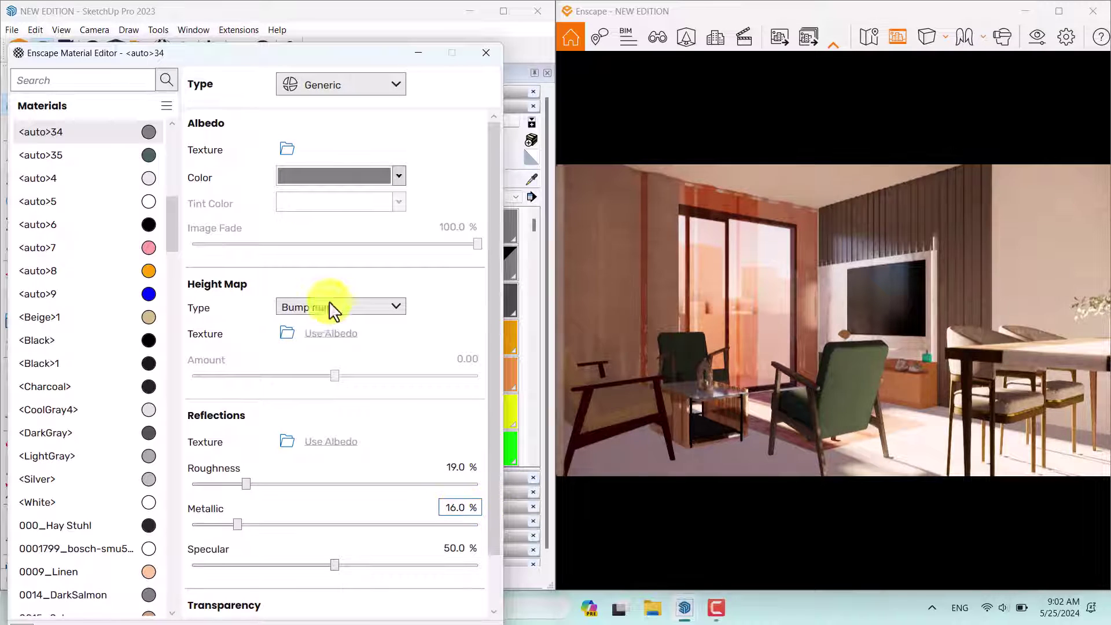
mouse_move(318, 57)
left_mouse_down()
mouse_move(324, 423)
mouse_move(289, 133)
left_mouse_up()
left_click(531, 179)
Step: Sample the cushion's ÅSVEIG grey-turquoise material and change its colour to light green
left_click(295, 269)
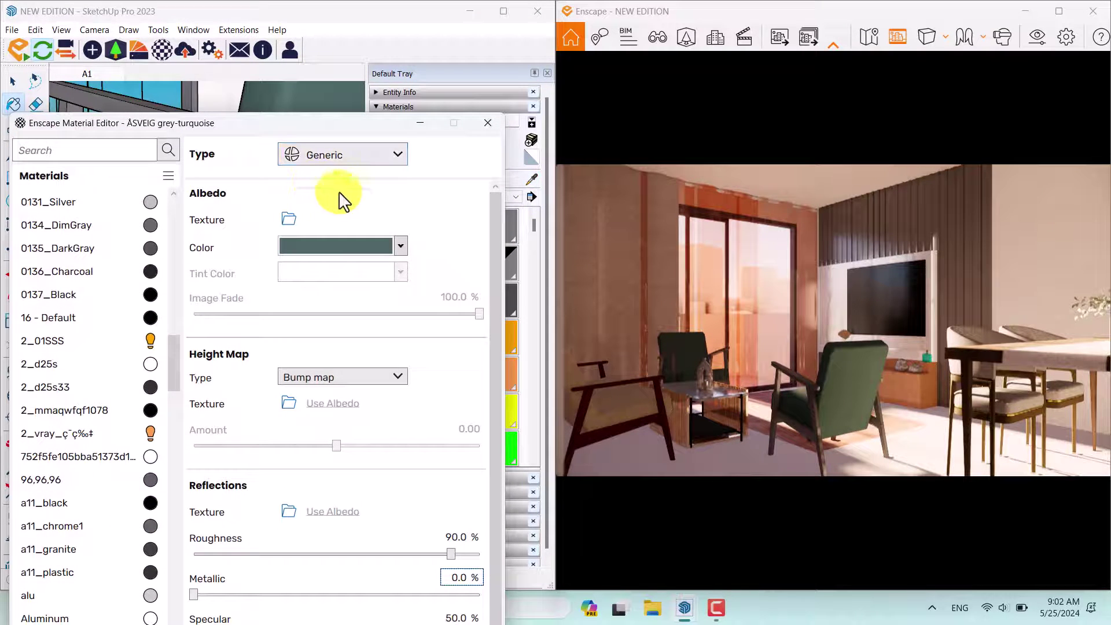
left_click(375, 249)
left_click(443, 479)
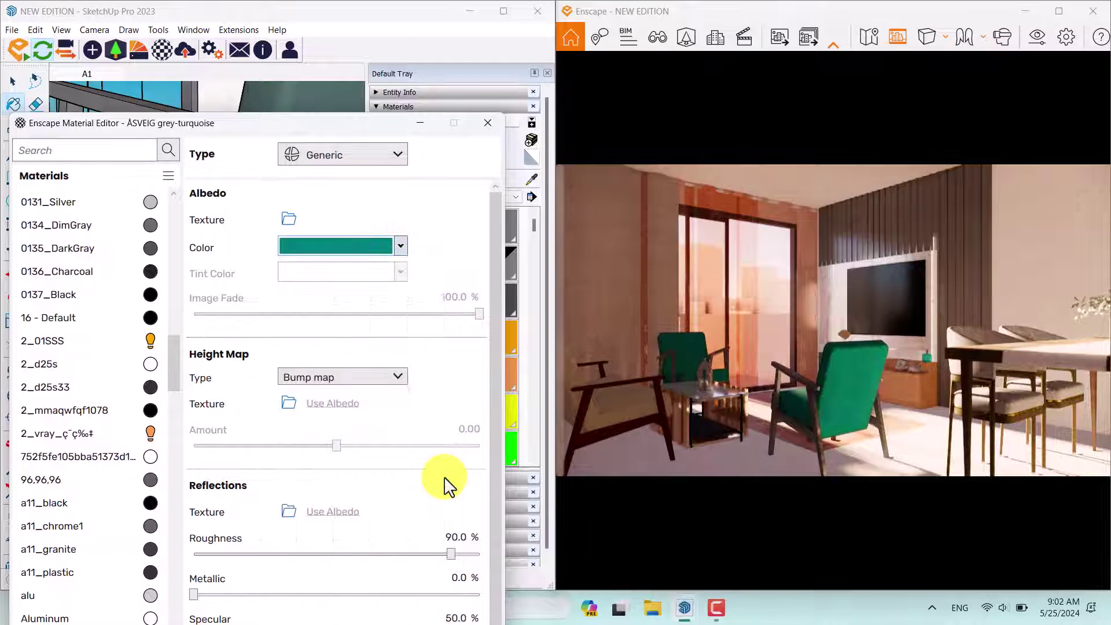
left_click(396, 247)
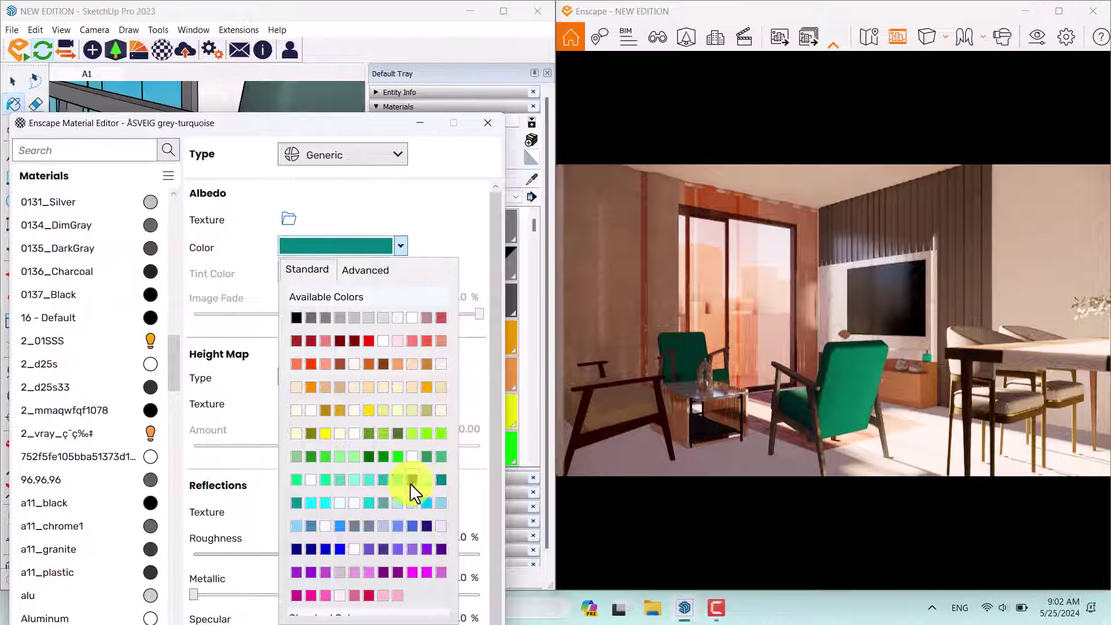
left_click(305, 467)
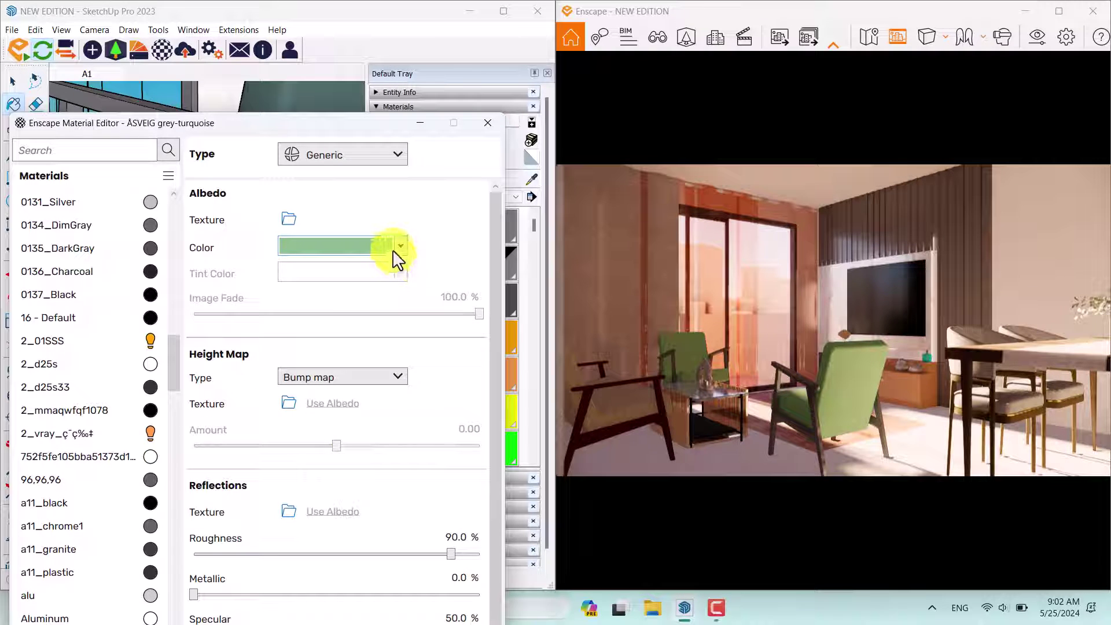
Step: Give the cushion fabric 46% roughness and 1% metallic
left_click(453, 541)
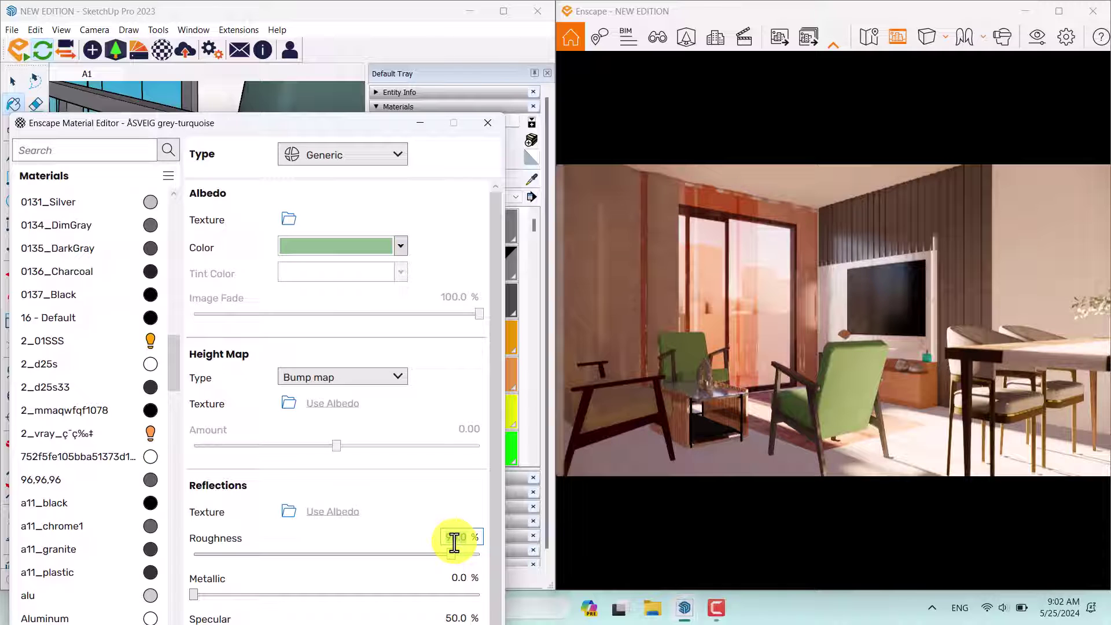
type("46")
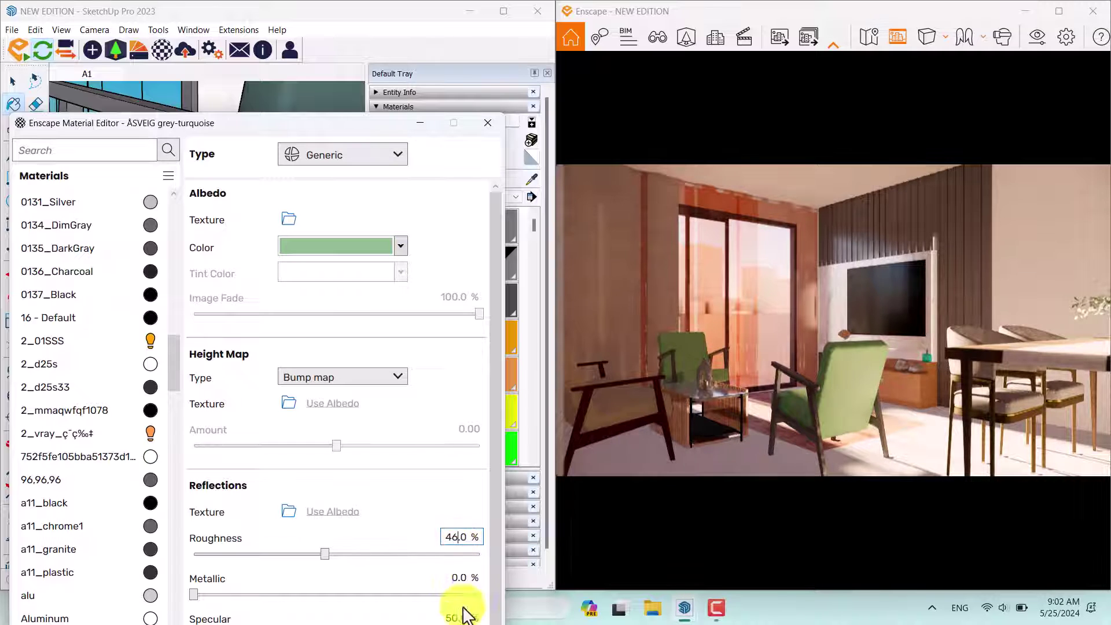
left_click(463, 579)
type("1")
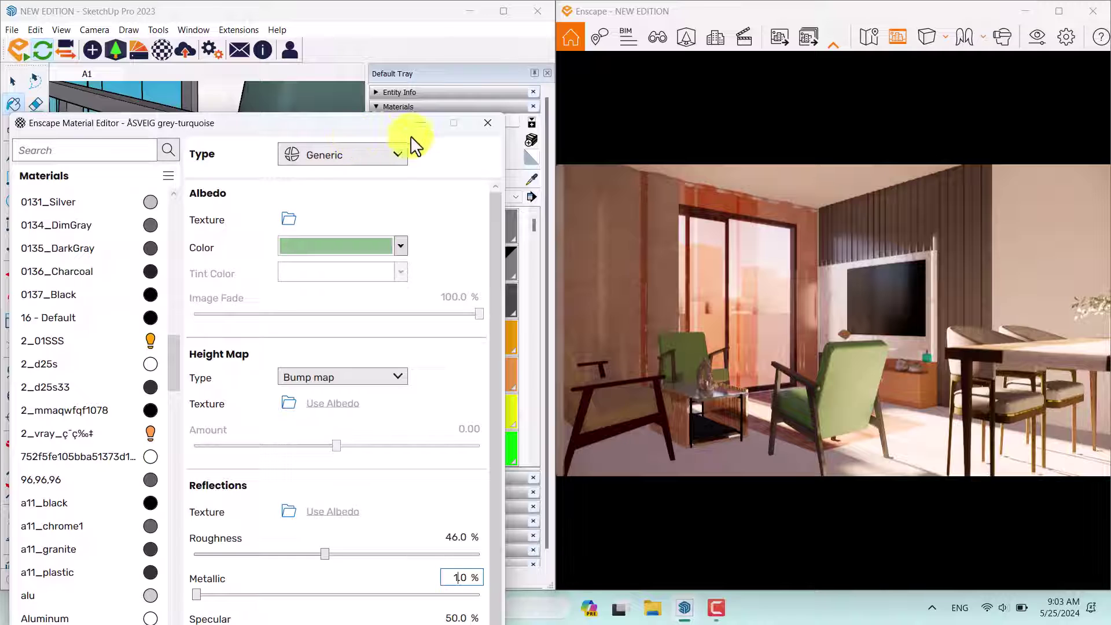
left_click_drag(359, 122, 374, 430)
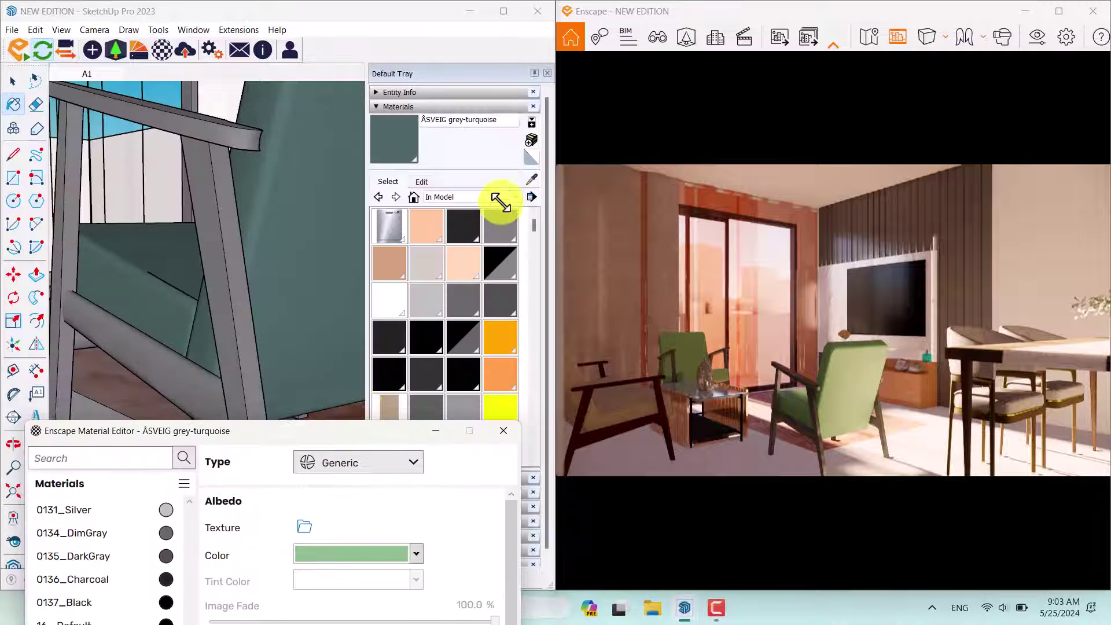
Step: Sample the TV-stand cabinet's 0015_Salmon material into the Material Editor
left_click(531, 180)
scroll(144, 384, "up", 5)
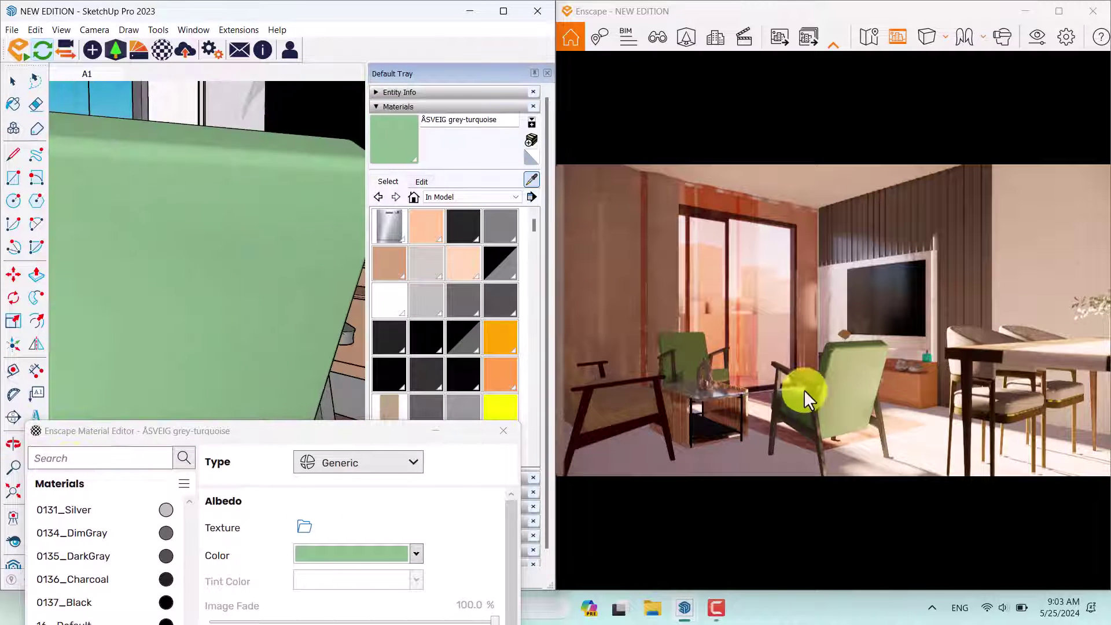
mouse_move(377, 162)
left_mouse_down()
mouse_move(356, 298)
mouse_move(173, 377)
left_mouse_up()
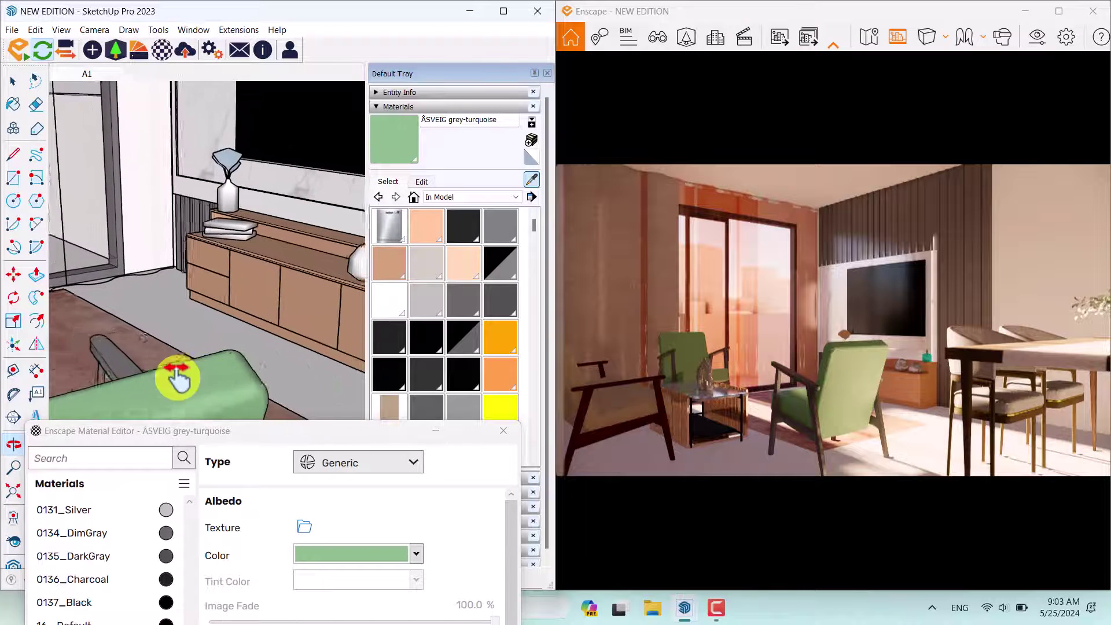
scroll(280, 285, "up", 6)
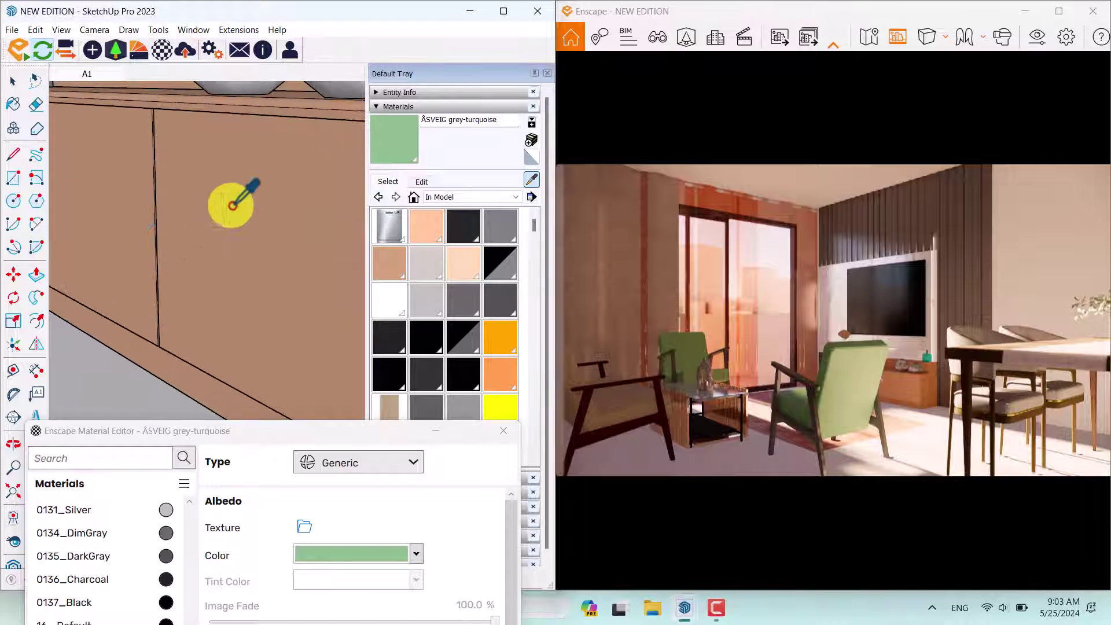
left_click(260, 196)
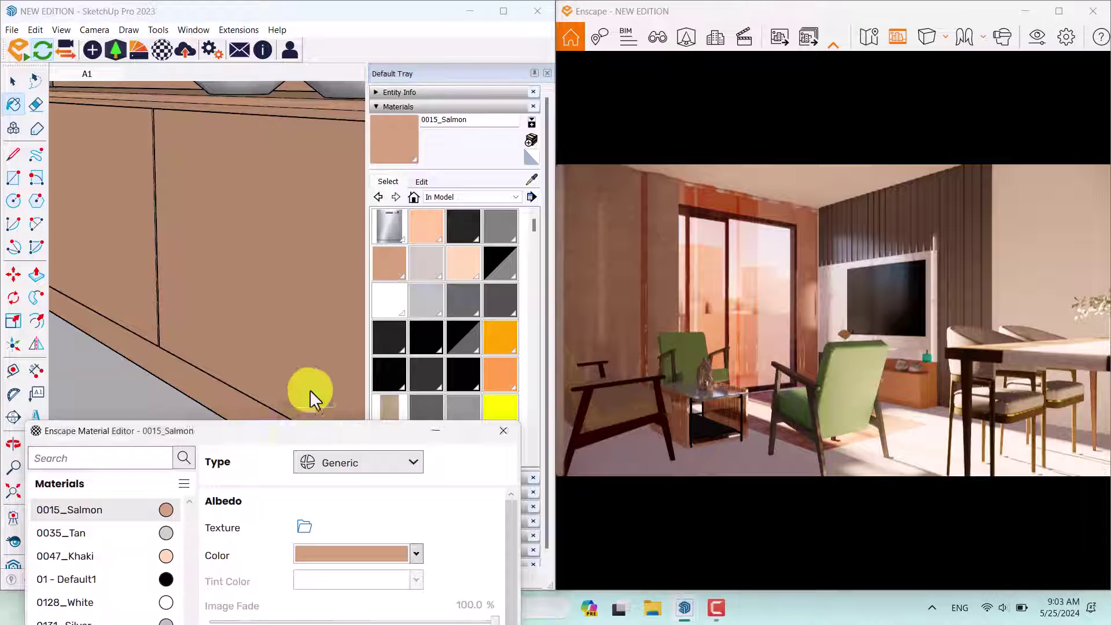
left_click_drag(321, 430, 292, 55)
Step: Set the 0015_Salmon base colour to grey
left_click(385, 177)
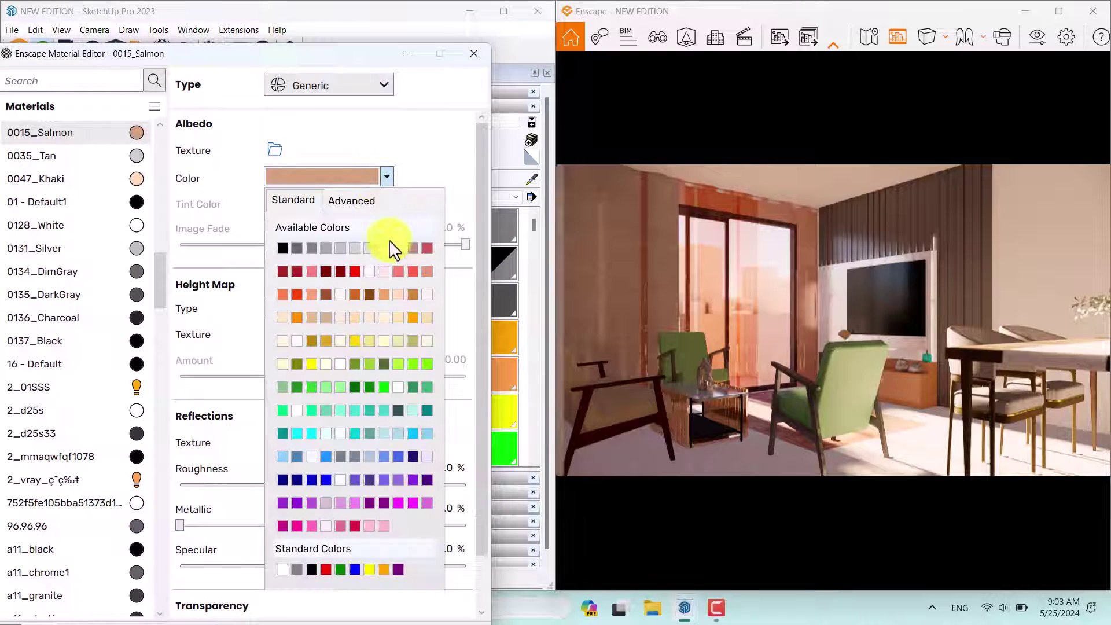
left_click(315, 252)
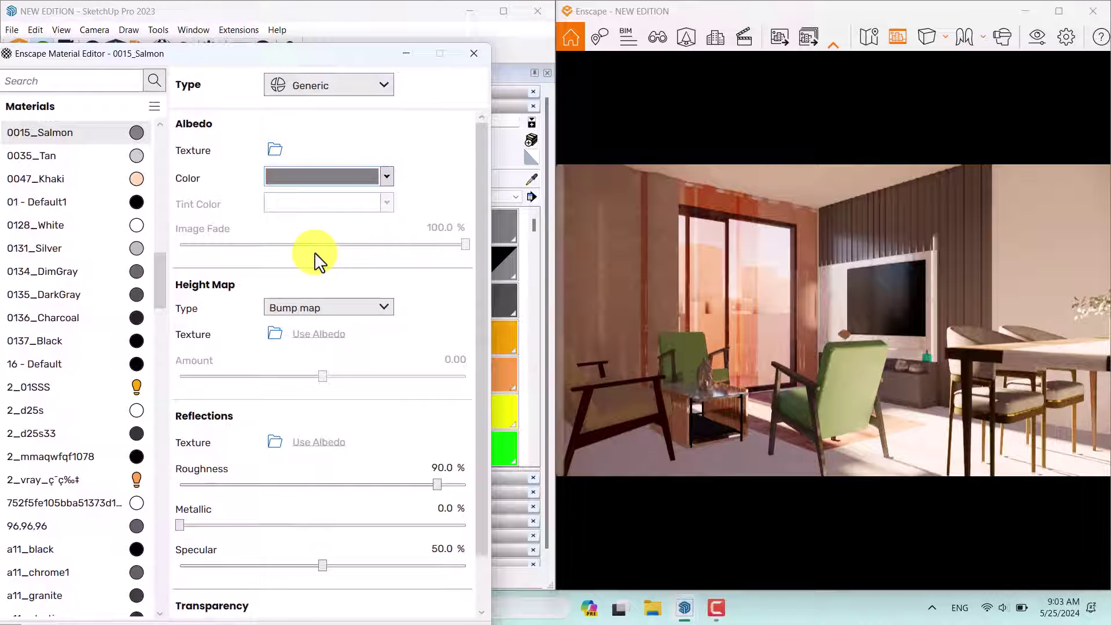
left_click(385, 177)
left_click(399, 250)
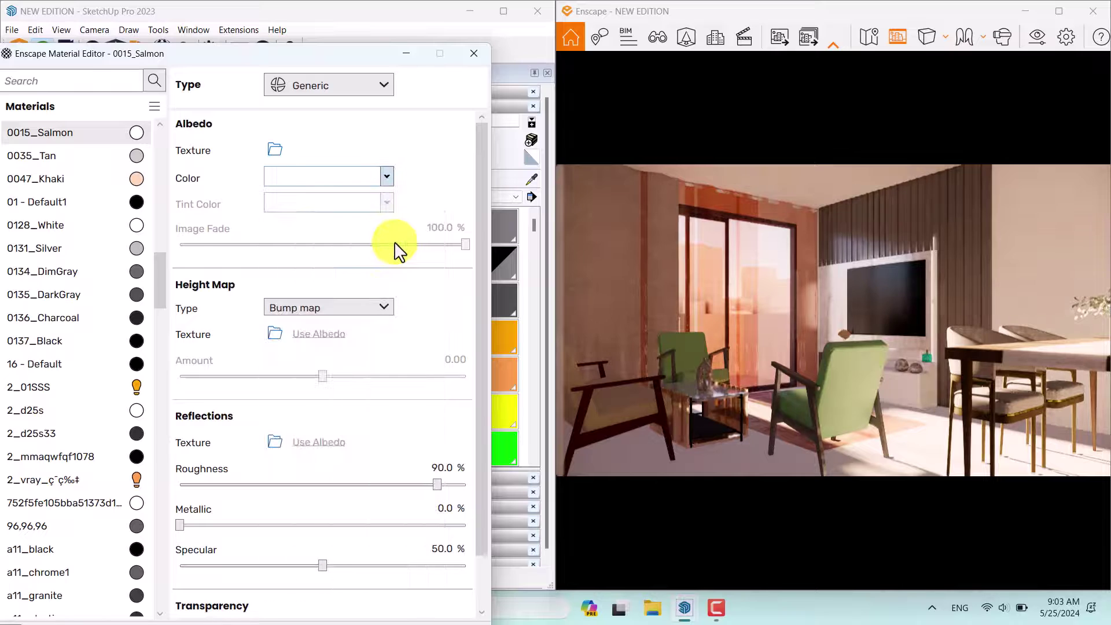
left_click(386, 177)
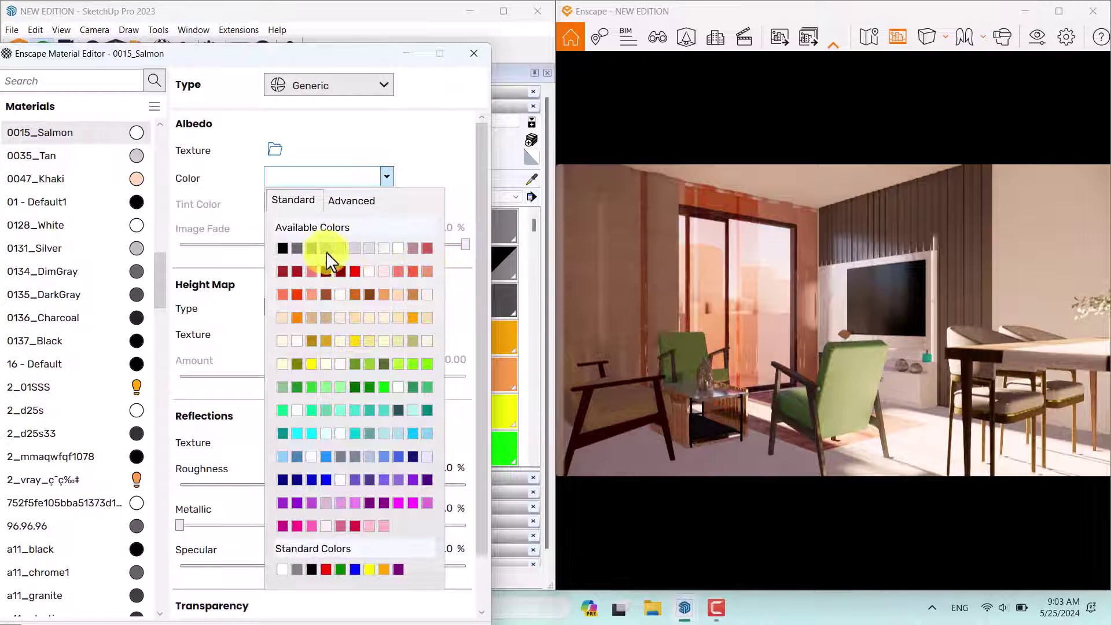
left_click(307, 250)
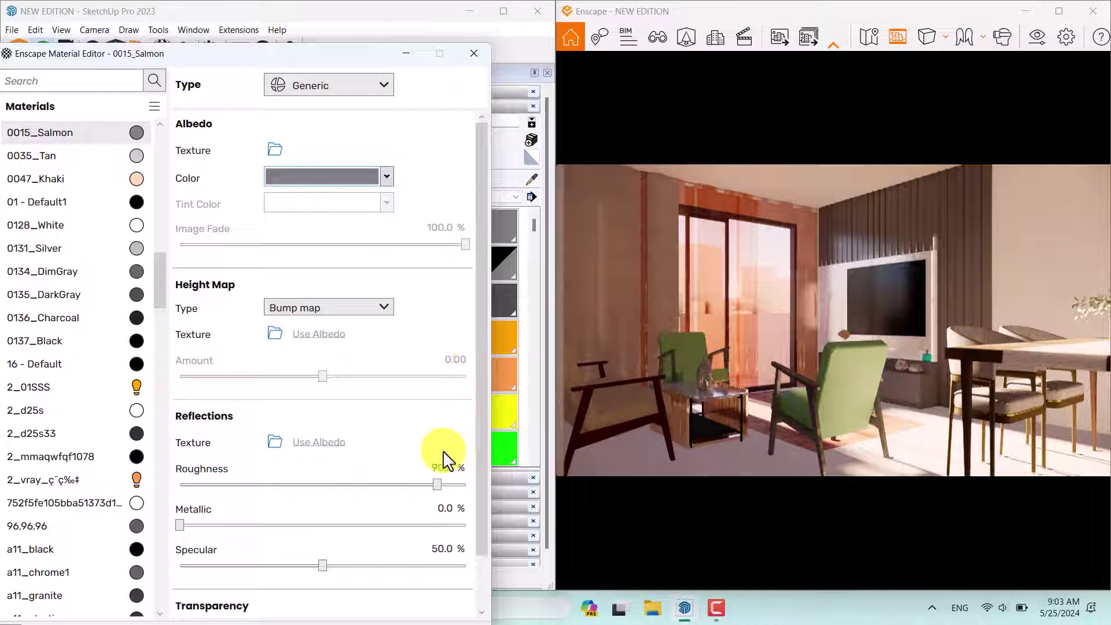
Step: Set 0015_Salmon's roughness to 5%, metallic to 6% and specular to 74%
left_click(442, 466)
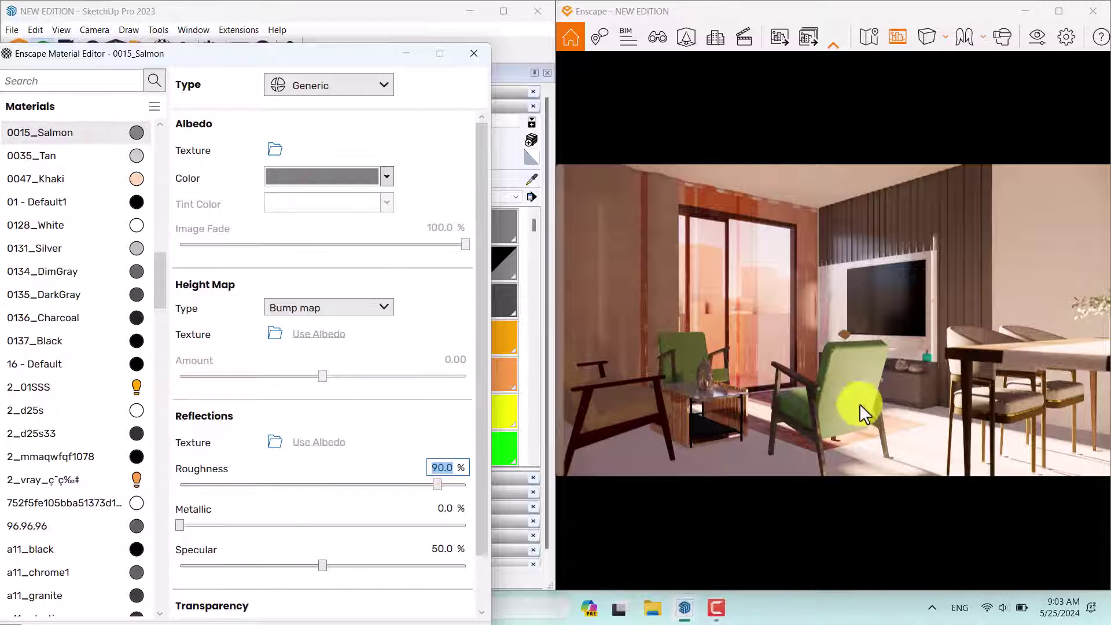
type("11")
key("Return")
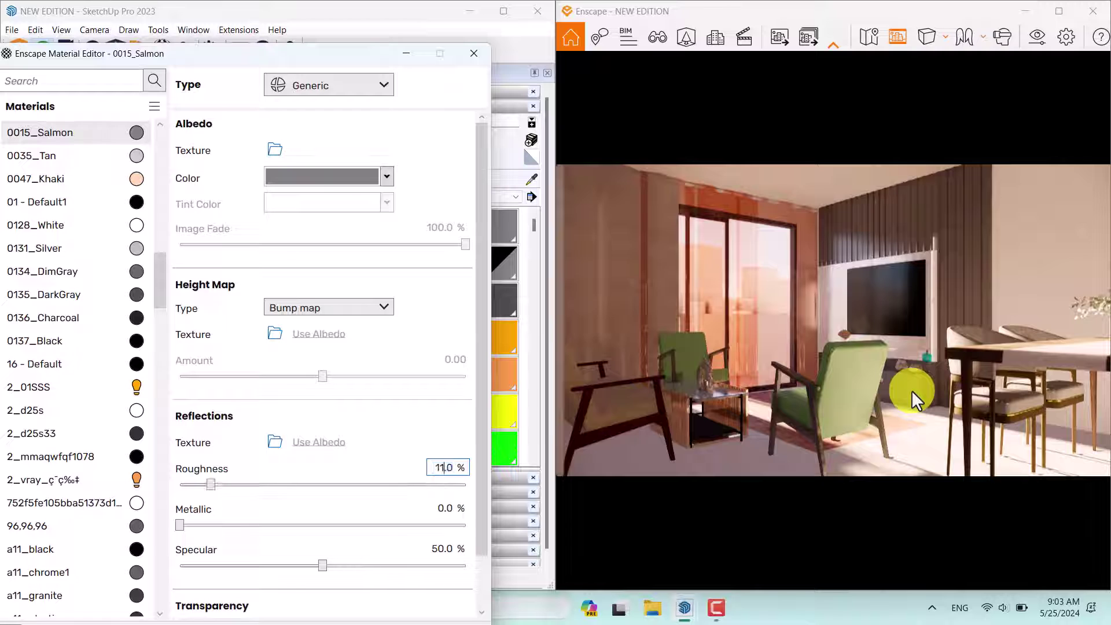
double_click(439, 467)
type("5")
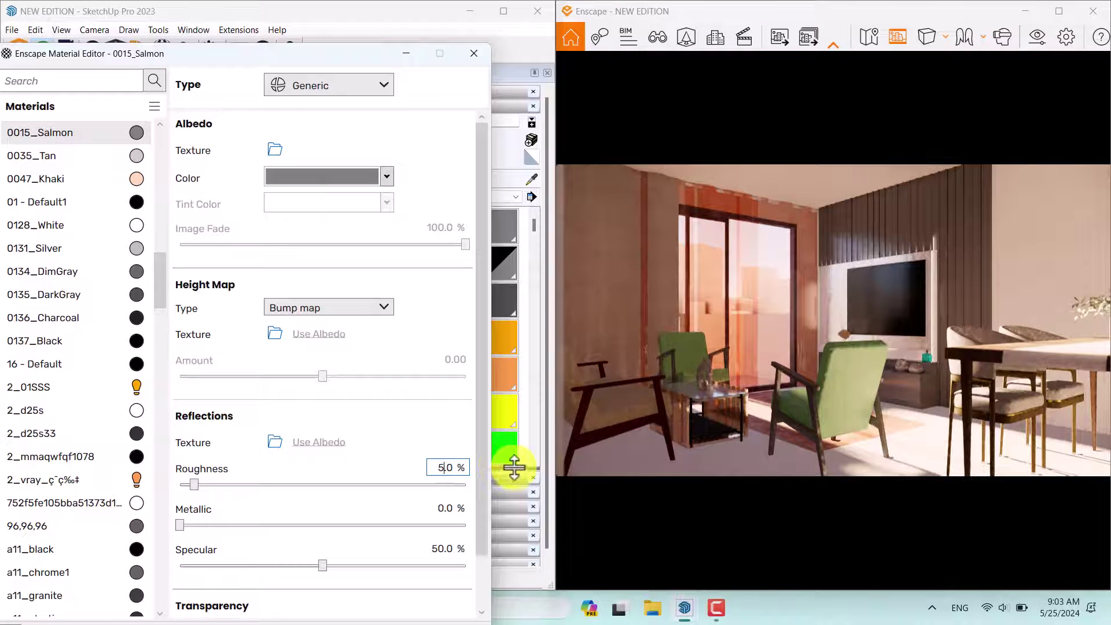
left_click(443, 508)
type("6")
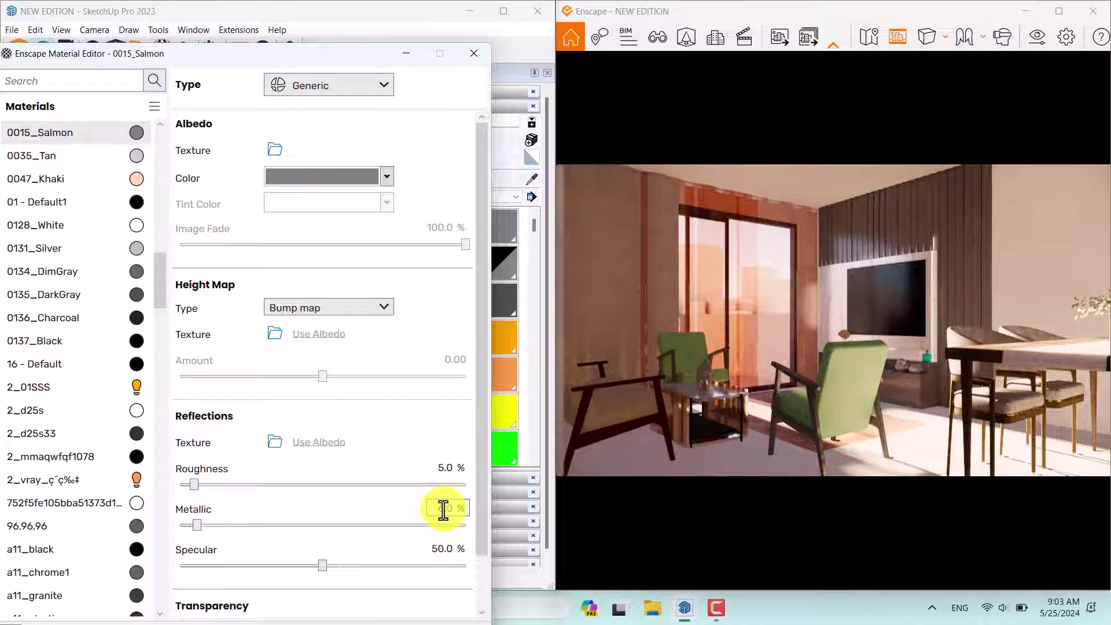
left_click(445, 549)
type("74")
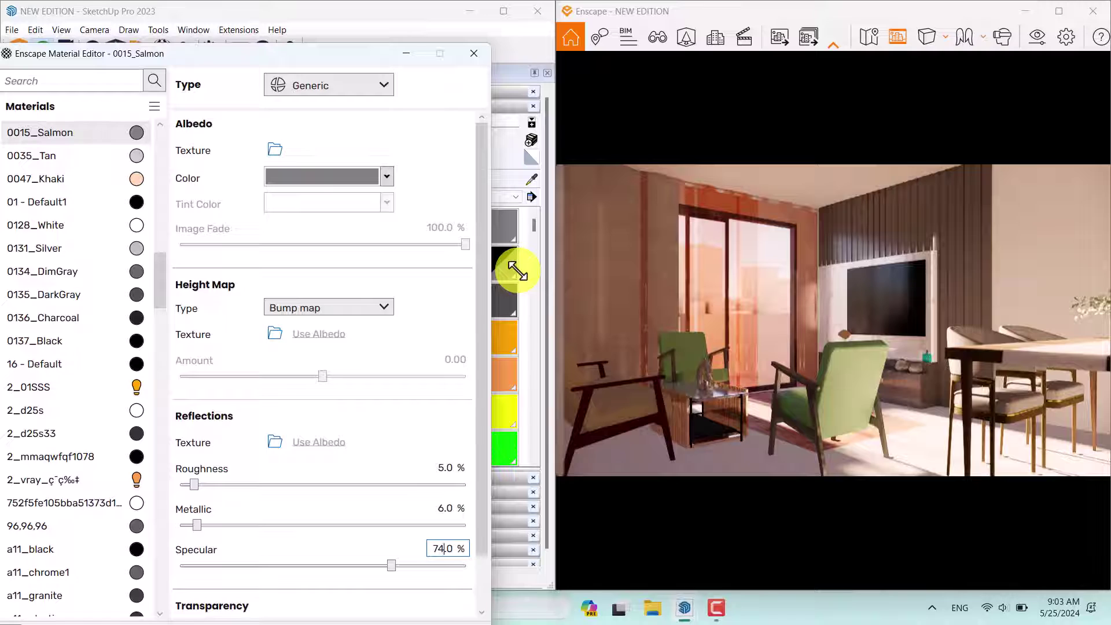
Step: Close the Material Editor and maximize the Enscape render window
left_click(473, 54)
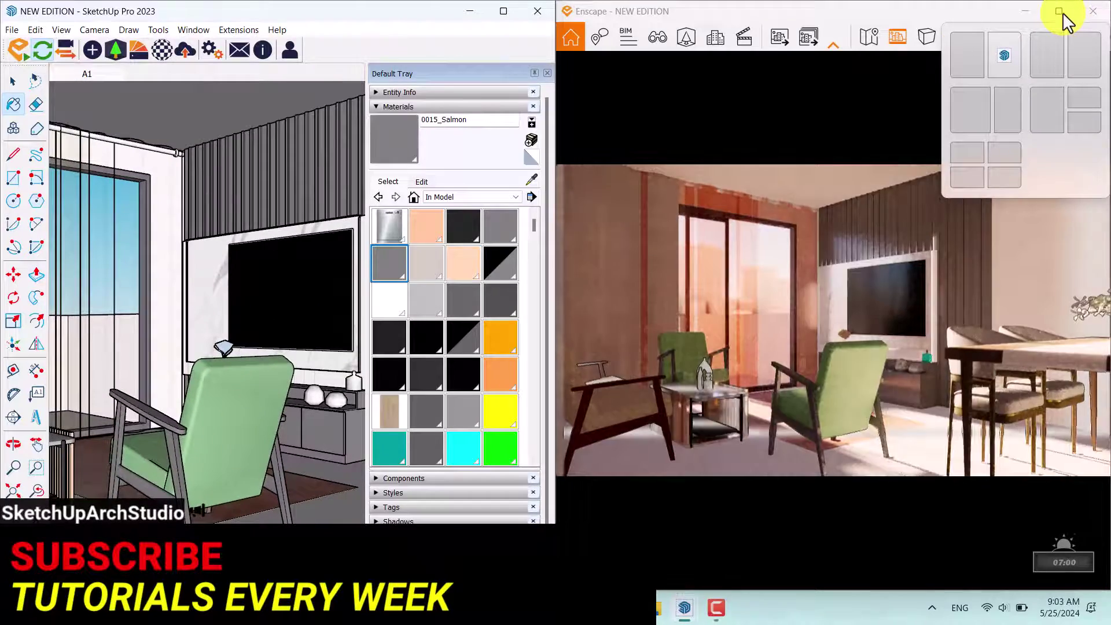
left_click(1062, 12)
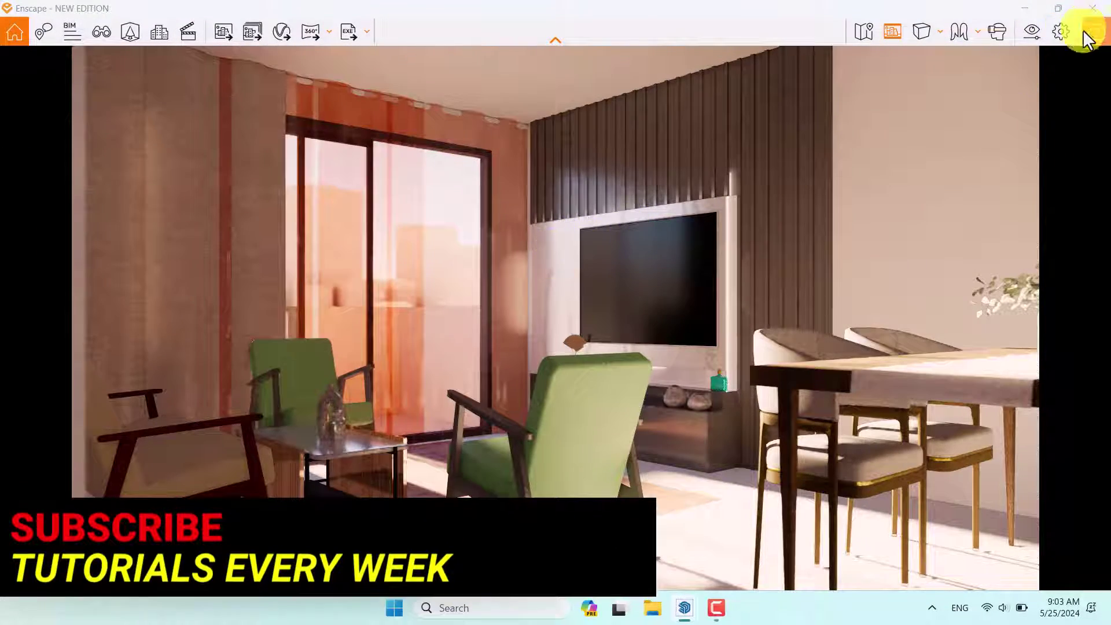
left_click(1033, 30)
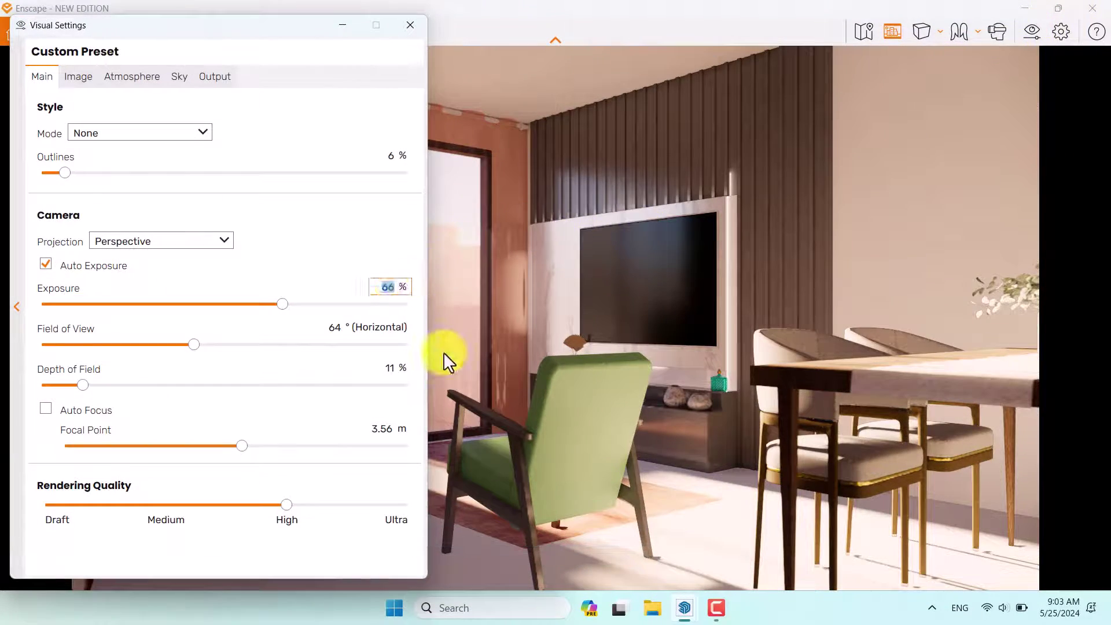
type("74")
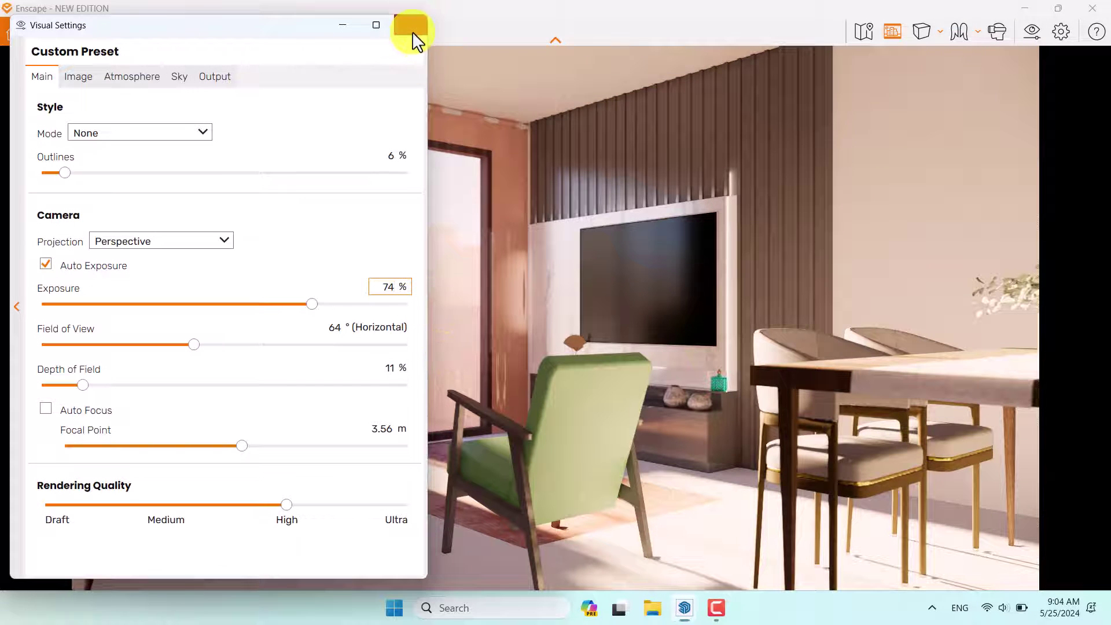
left_click(412, 32)
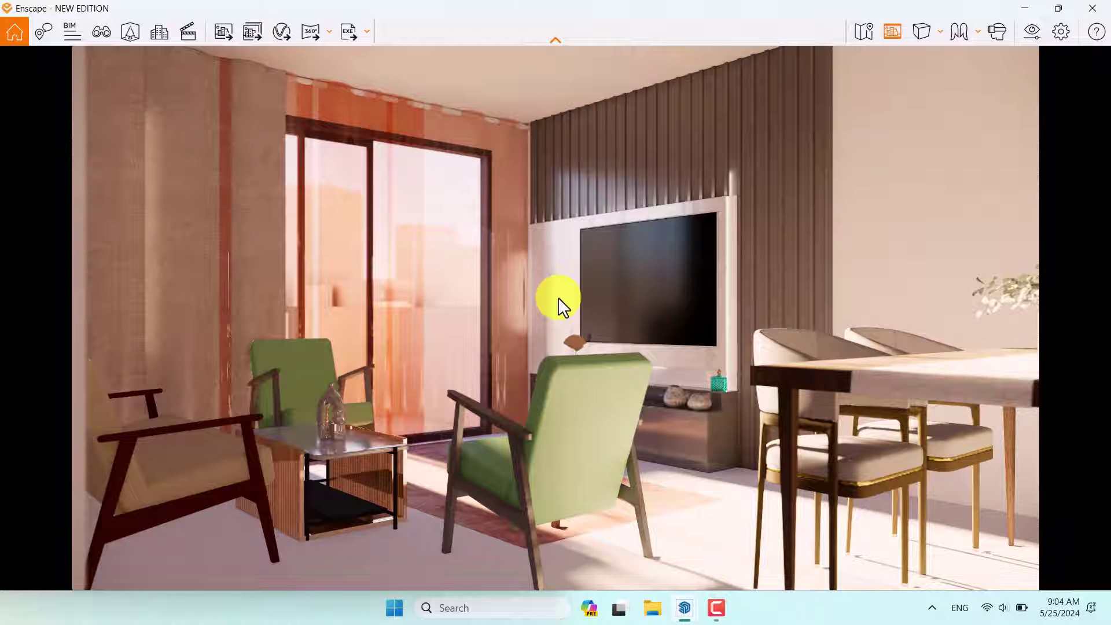
Step: Set Rendering Quality to Ultra and Exposure to 67% in Visual Settings
left_click(1030, 31)
left_click_drag(284, 505, 414, 509)
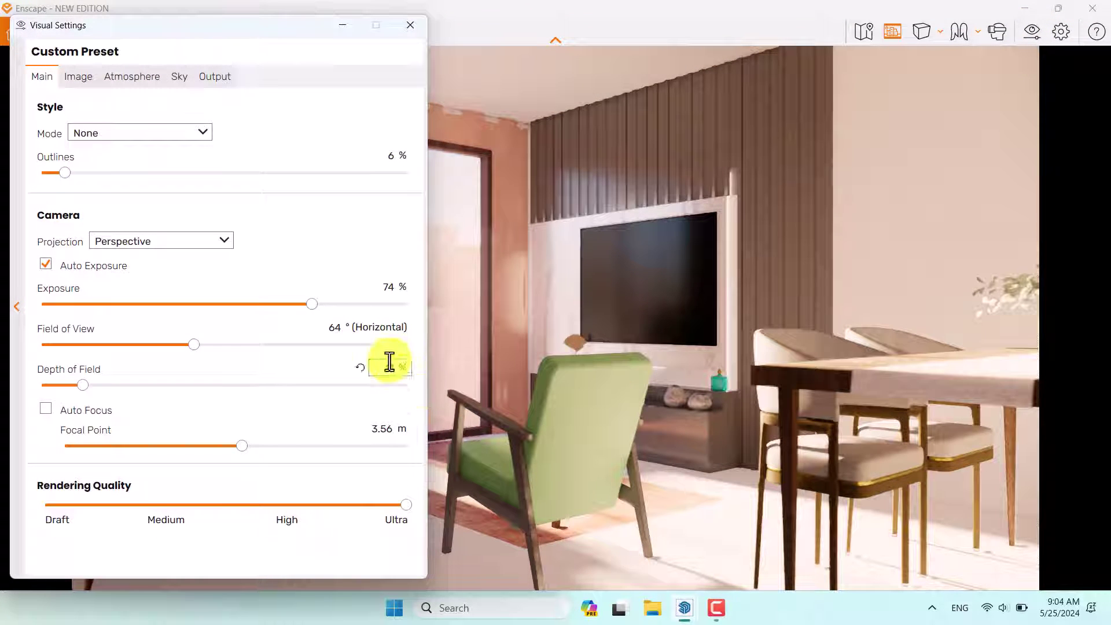
left_click(391, 288)
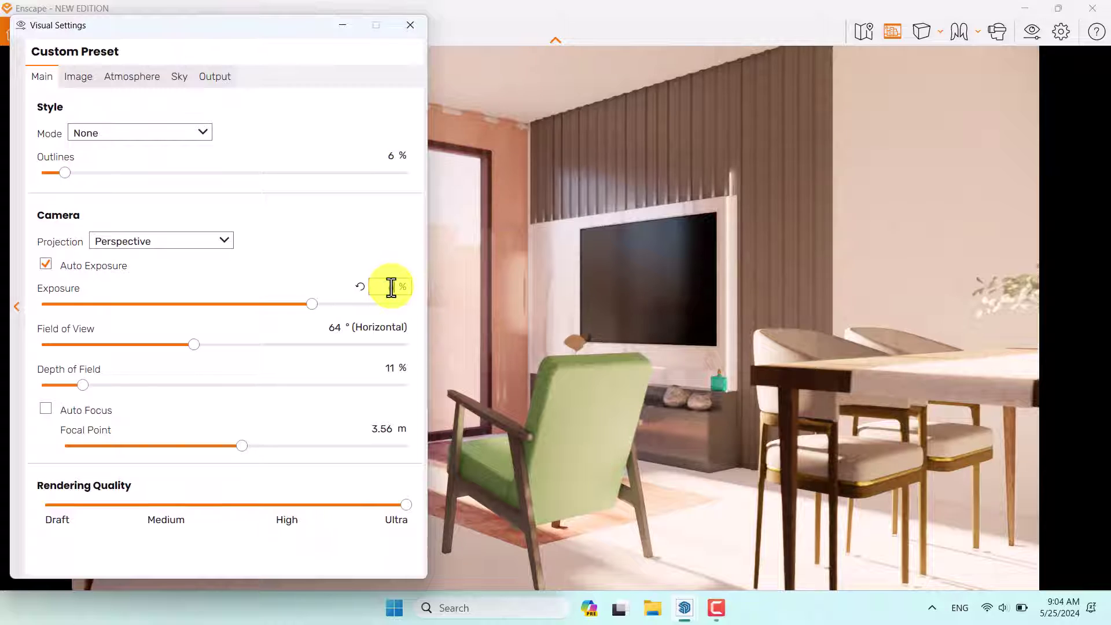
type("67")
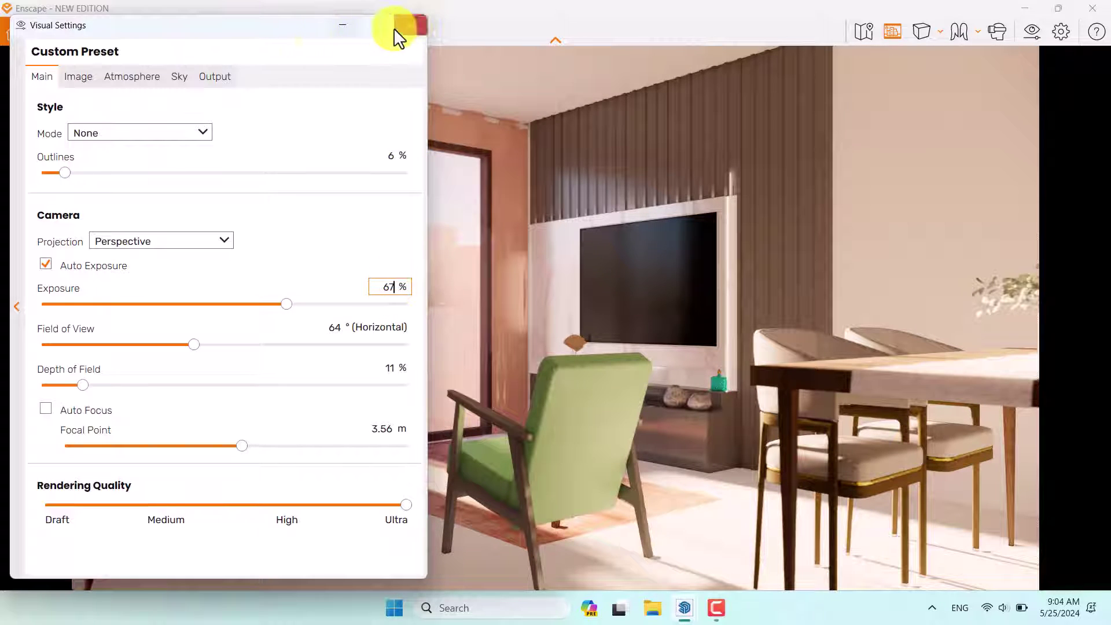
left_click(409, 26)
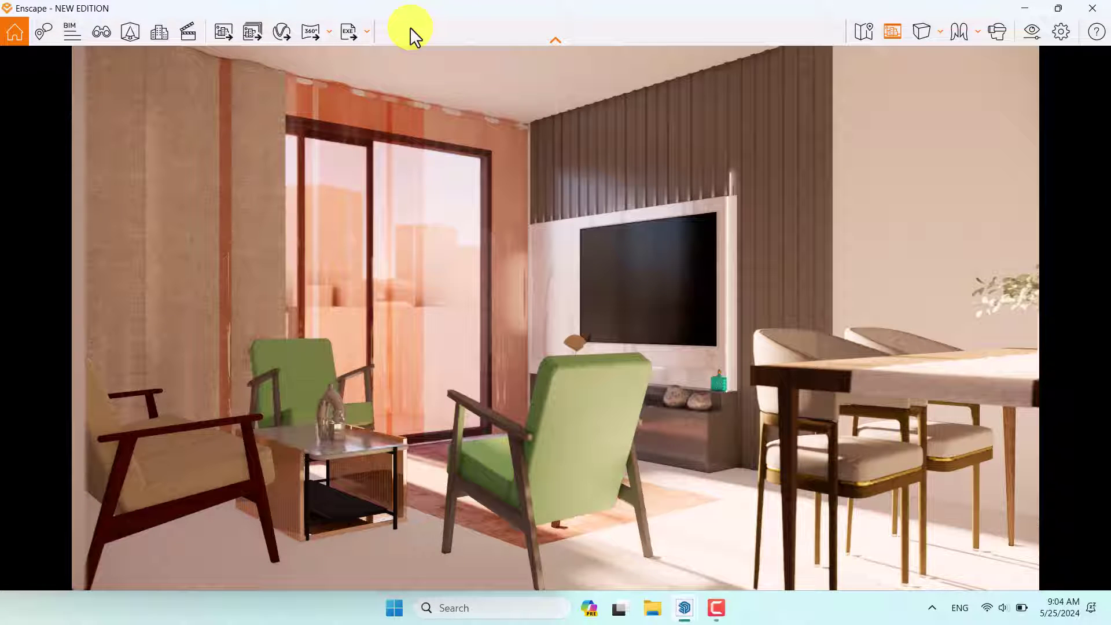
Step: Save a screenshot of the view to the Desktop as 'Interior Render 00001'
left_click(222, 29)
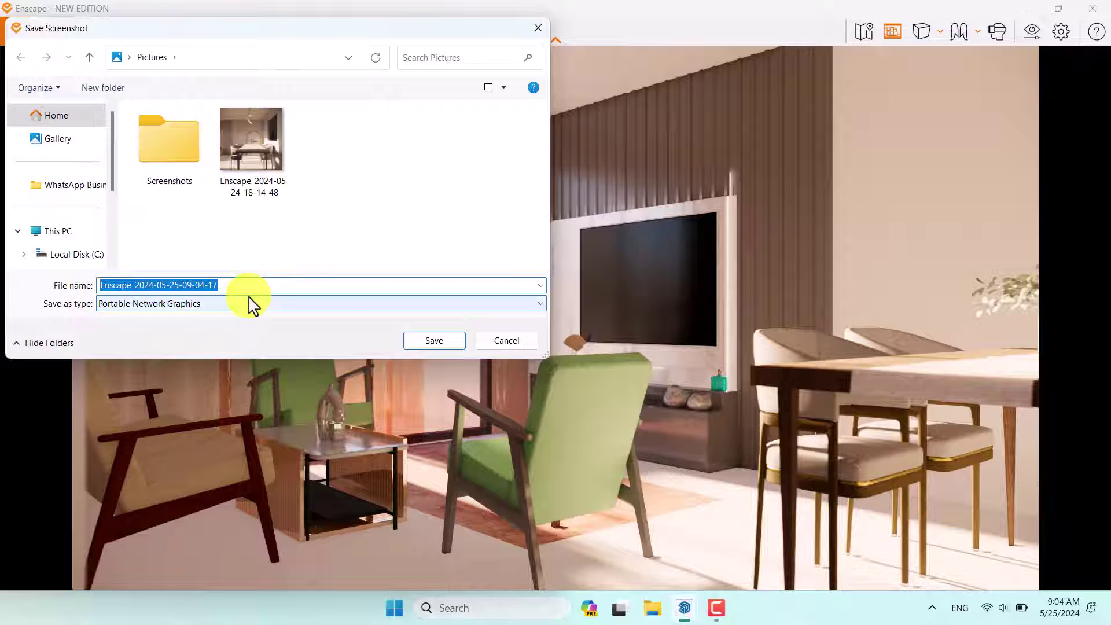
left_click(130, 58)
left_click(151, 78)
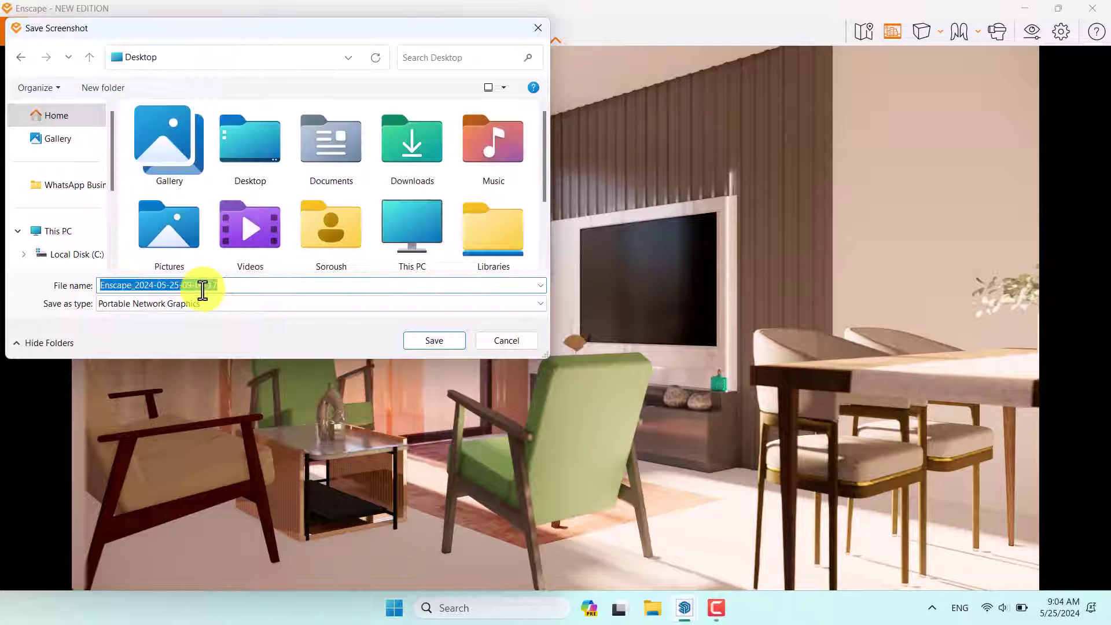
key("BackSpace")
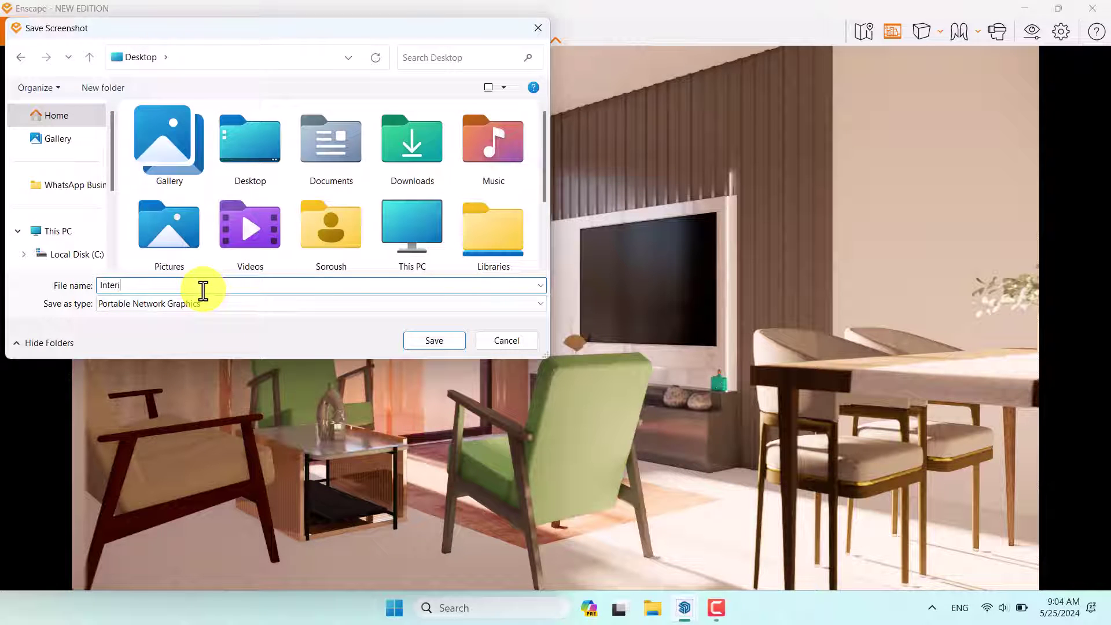
type("Interior Render 00001")
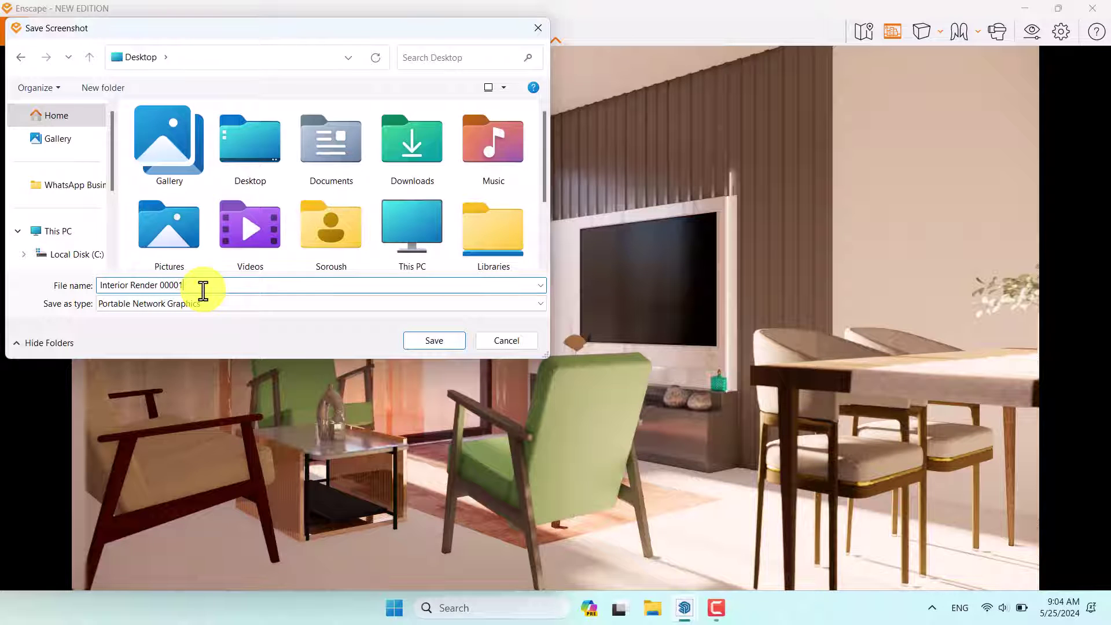
left_click(410, 338)
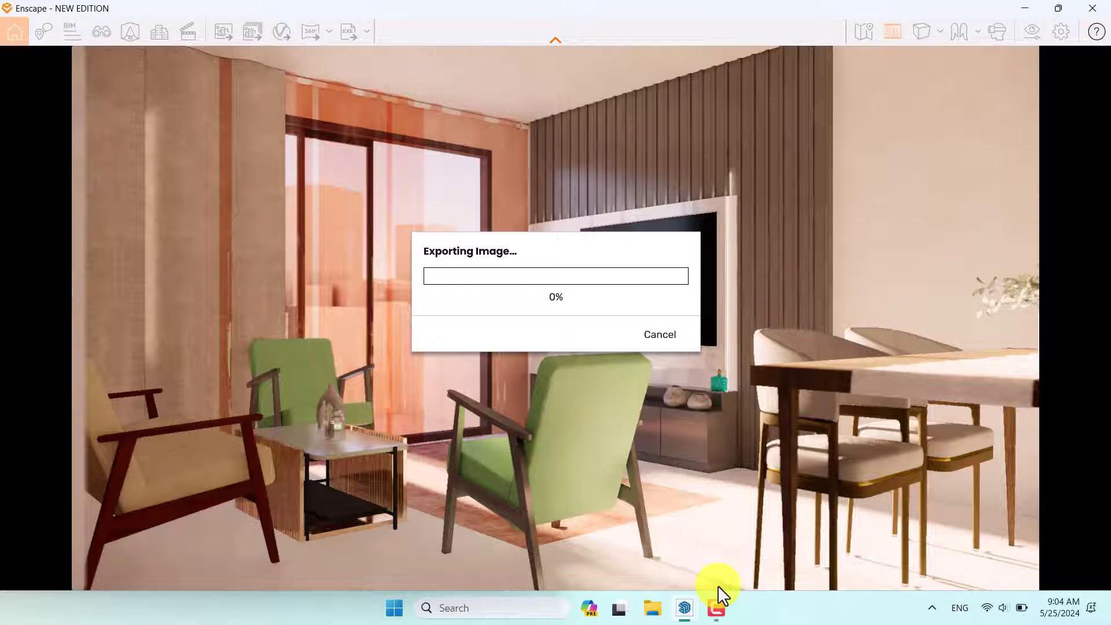
Step: Preview the other open windows from the taskbar while the image export runs
left_click(719, 607)
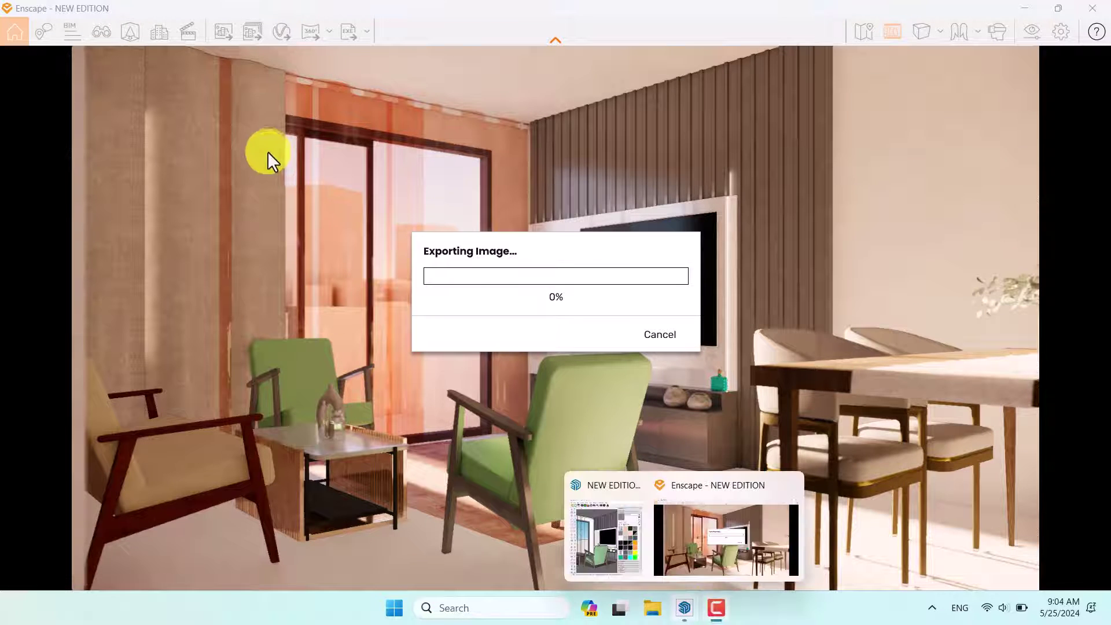